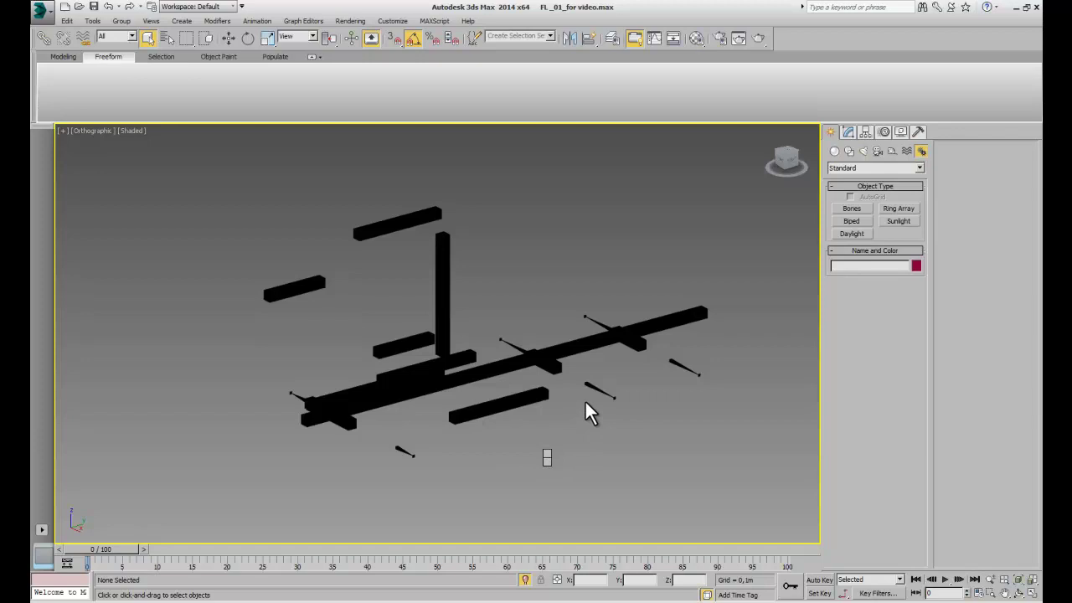
# In the Layer Manager, hide the kw_bones layer and unhide kw_mesh so only the truck cab shows.
pyautogui.click(654, 37)
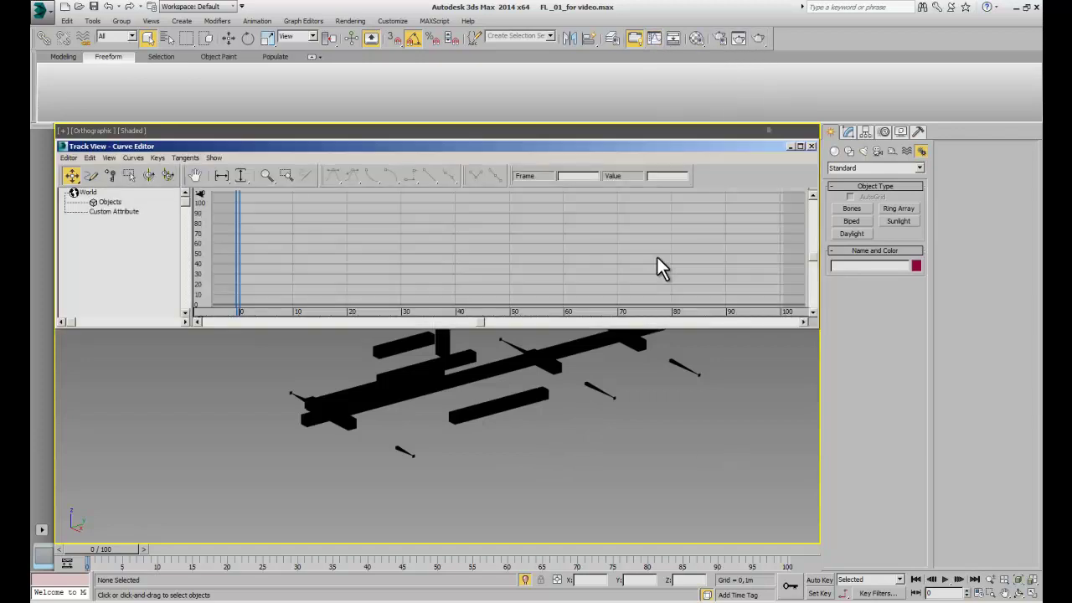
pyautogui.click(810, 147)
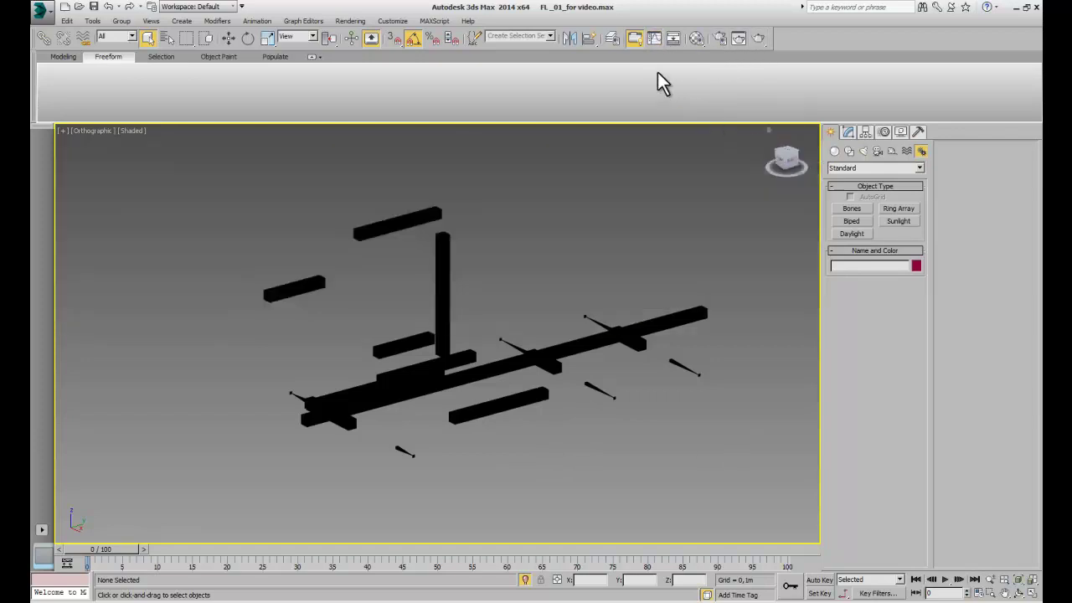
pyautogui.click(612, 38)
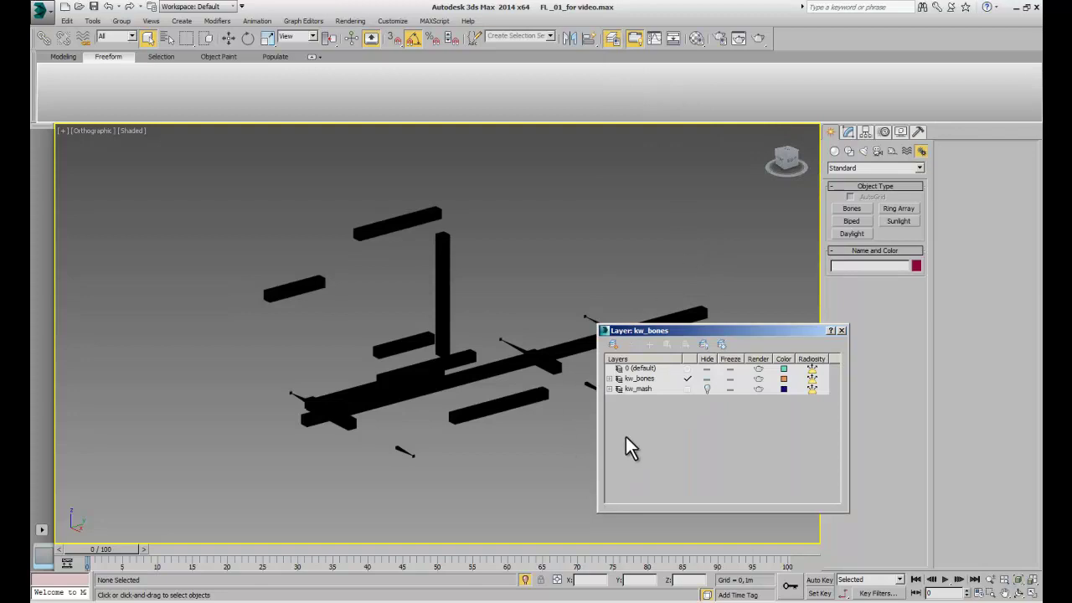
pyautogui.click(707, 388)
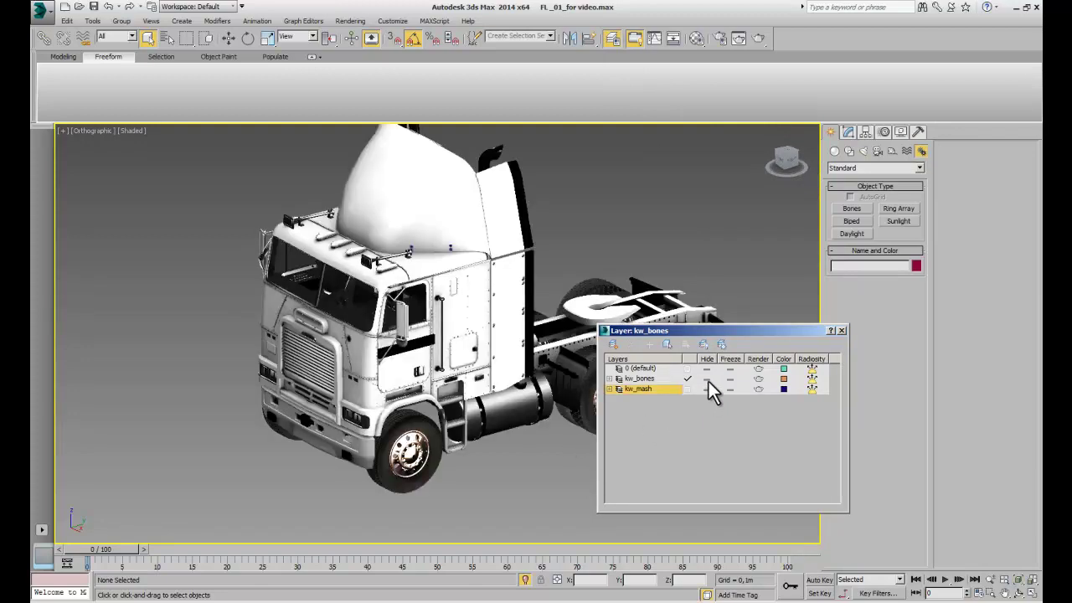
pyautogui.click(708, 379)
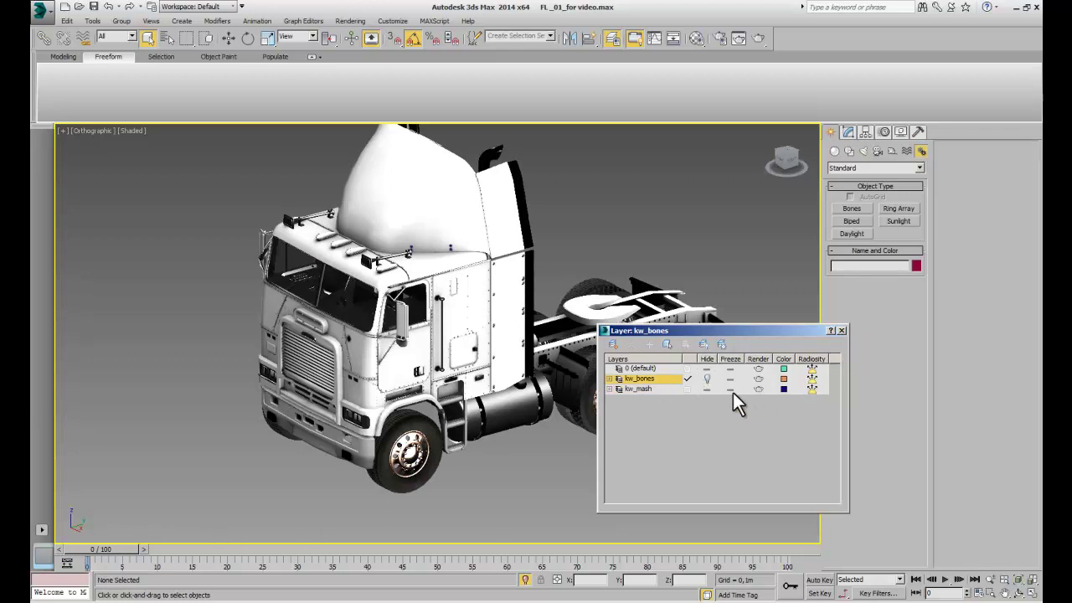
pyautogui.click(706, 388)
pyautogui.click(707, 379)
pyautogui.click(707, 378)
pyautogui.click(707, 389)
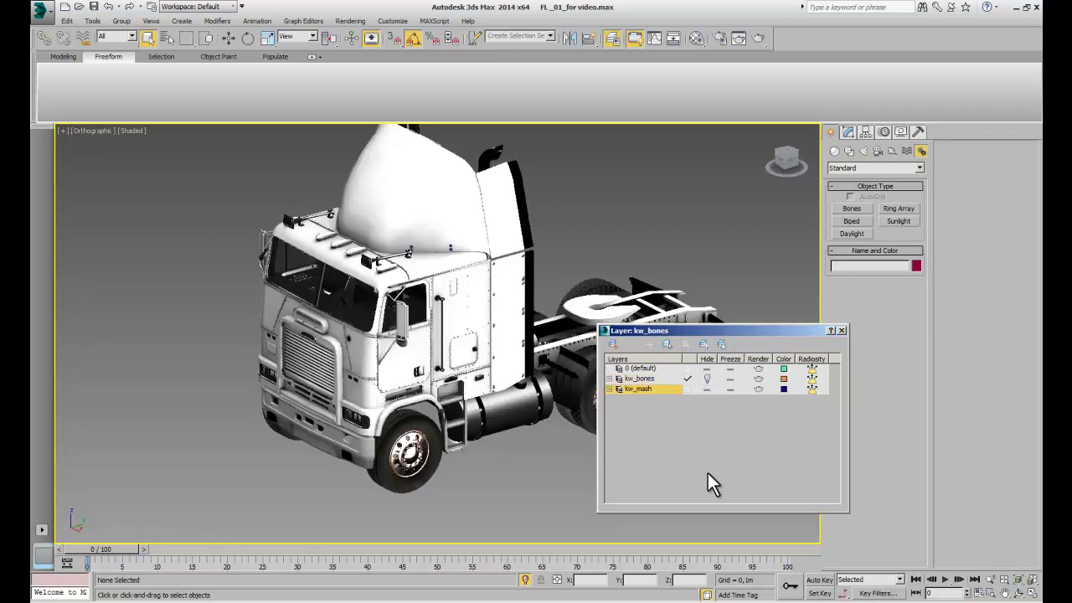
pyautogui.click(841, 330)
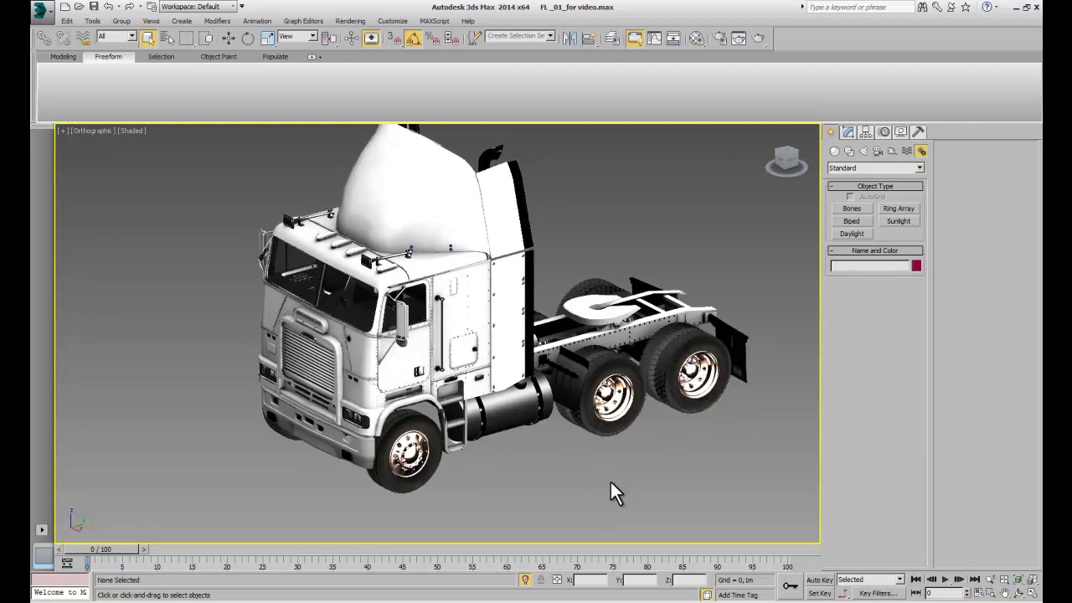
pyautogui.click(38, 15)
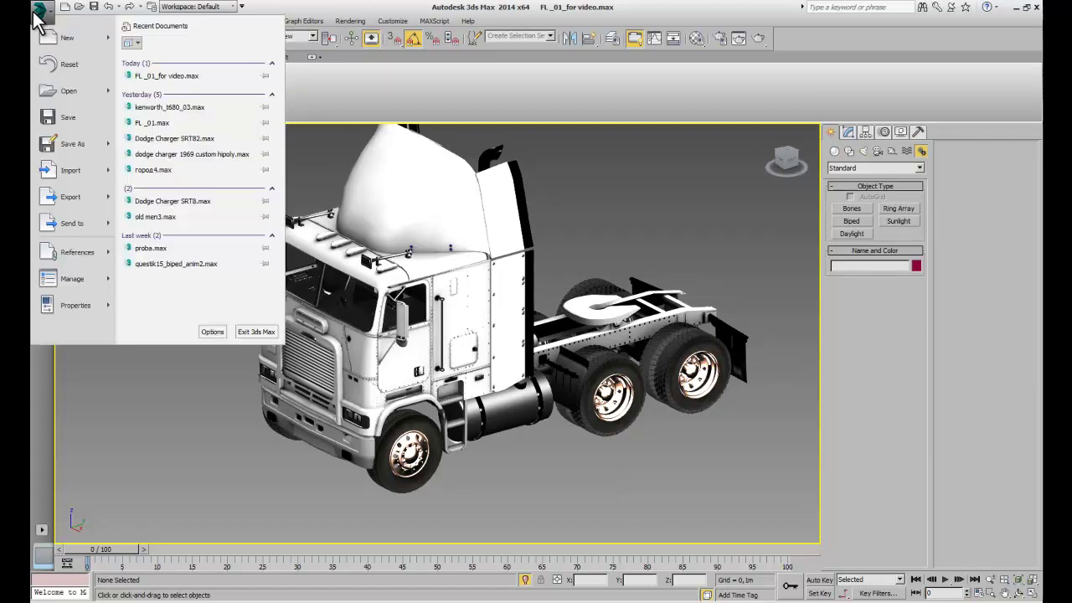
# Save the scene as 'FL _01_for video_for Endorphin.max' by appending '_for Endorphin' to the name.
pyautogui.click(69, 144)
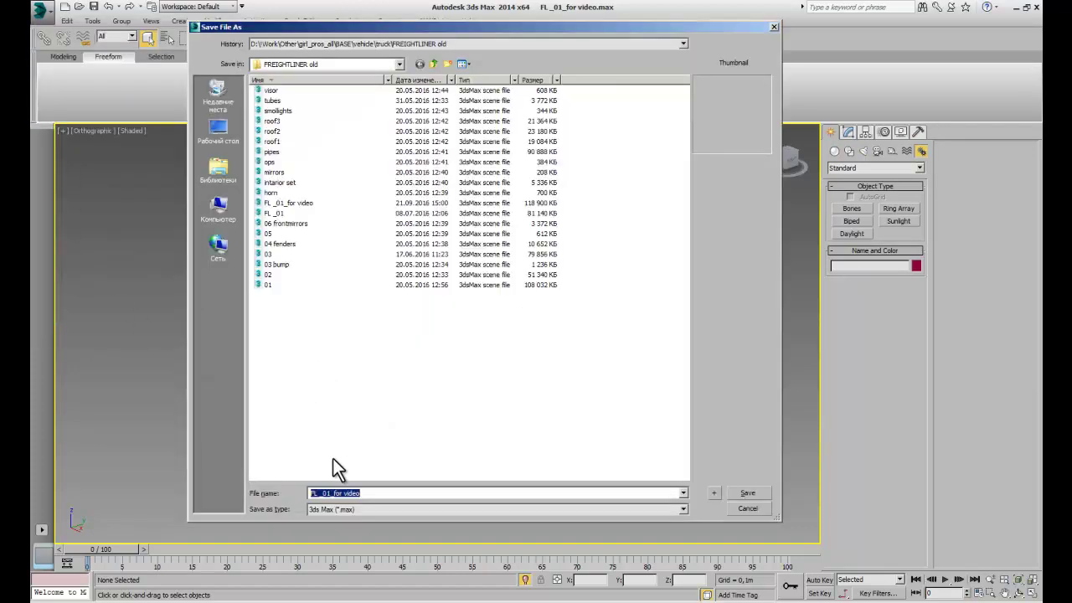
pyautogui.click(371, 494)
pyautogui.write('_for Endorphi')
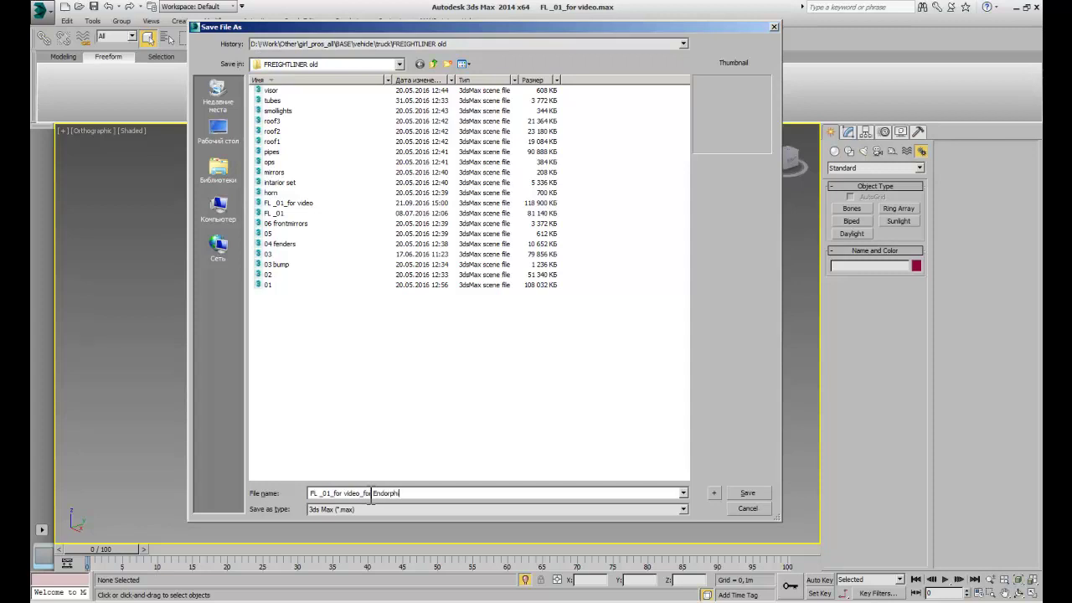
pyautogui.write('n')
pyautogui.click(751, 495)
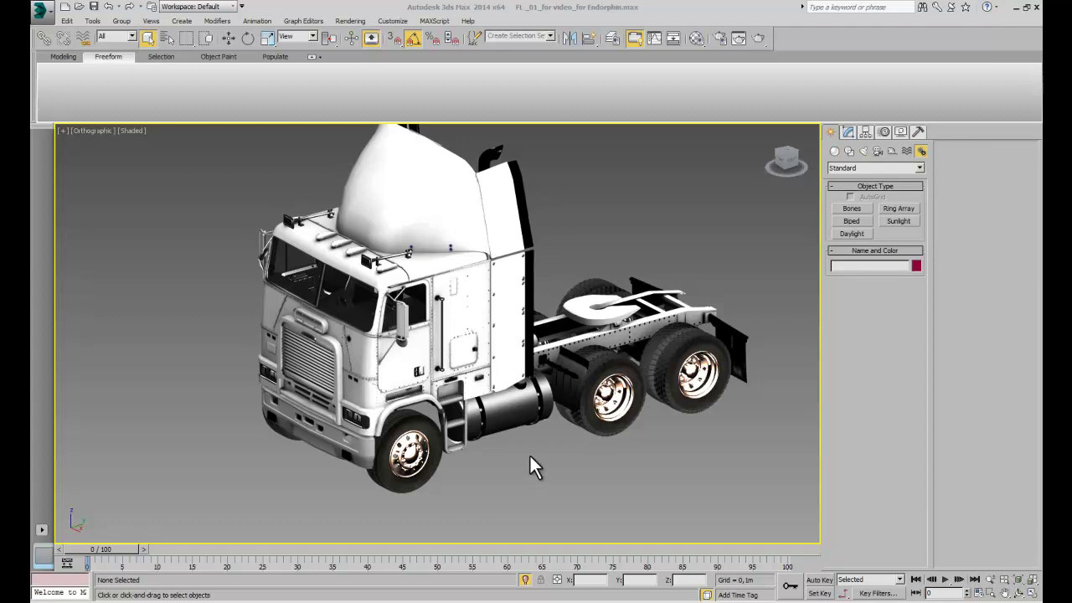
# Select the fuel tank and switch its Editable Poly to Element selection.
pyautogui.click(528, 417)
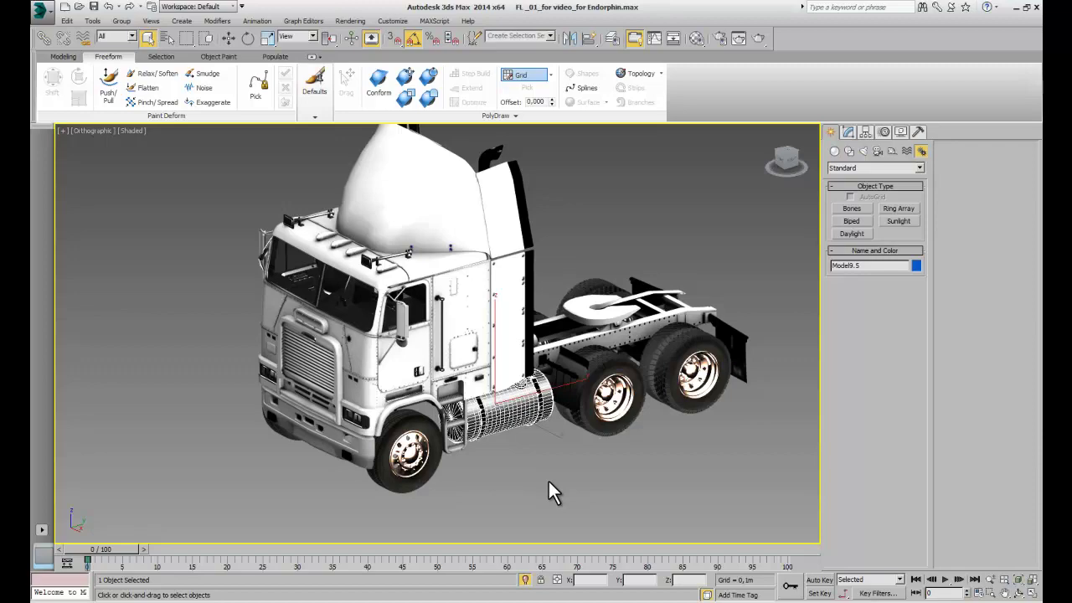
pyautogui.click(609, 429)
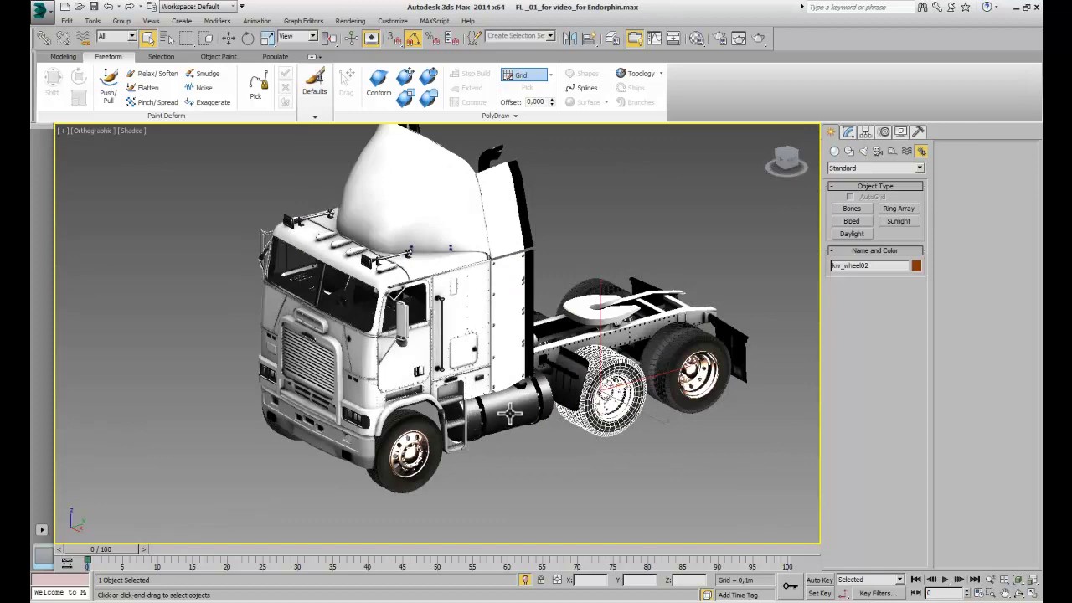
pyautogui.click(505, 409)
pyautogui.scroll(5, 502, 408)
pyautogui.scroll(4, 503, 408)
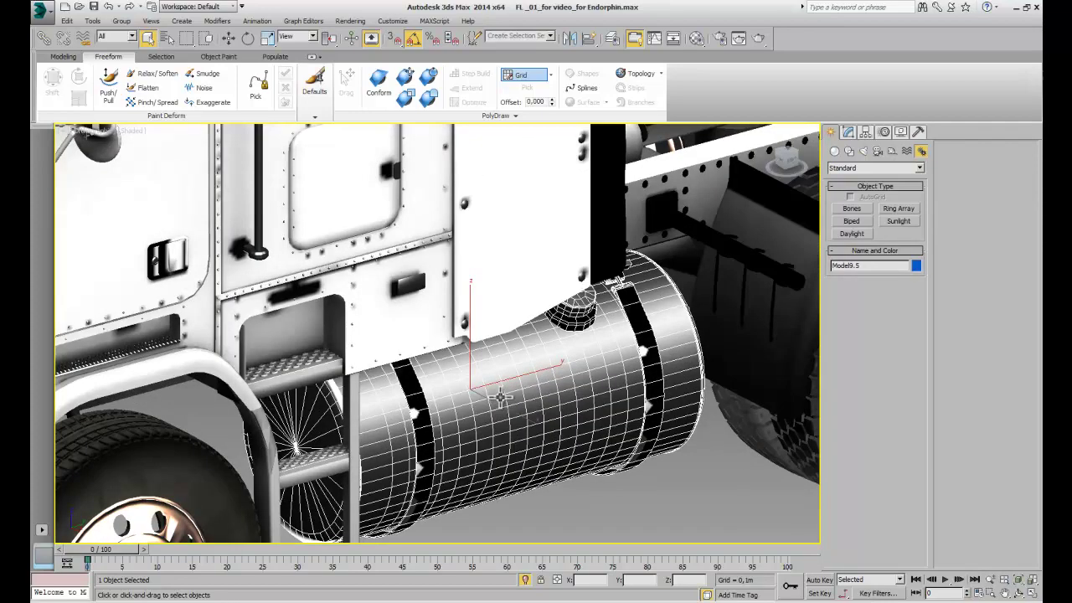
pyautogui.click(847, 132)
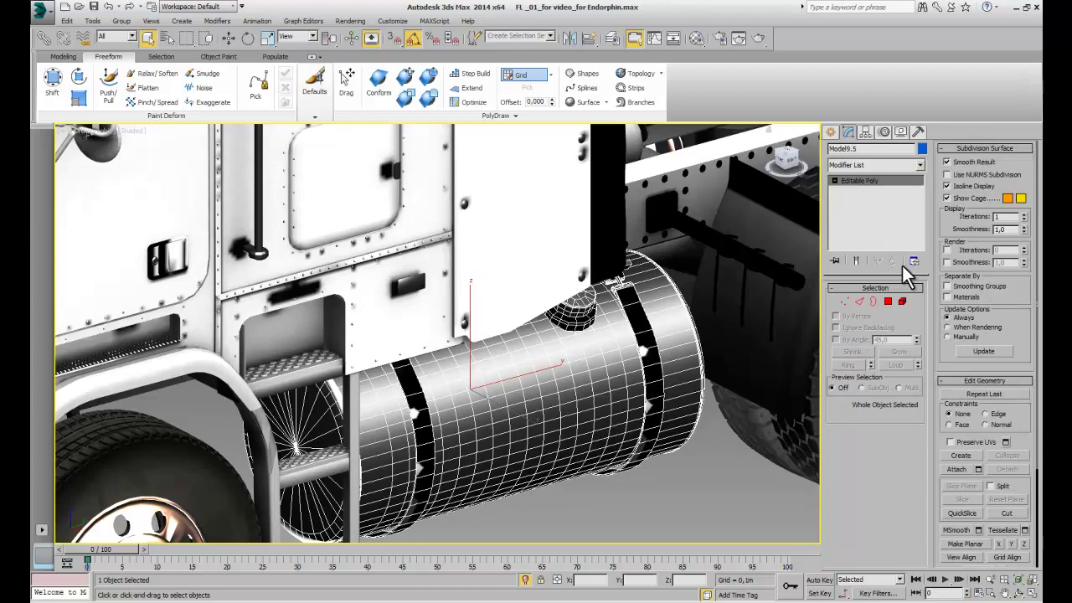
pyautogui.click(902, 301)
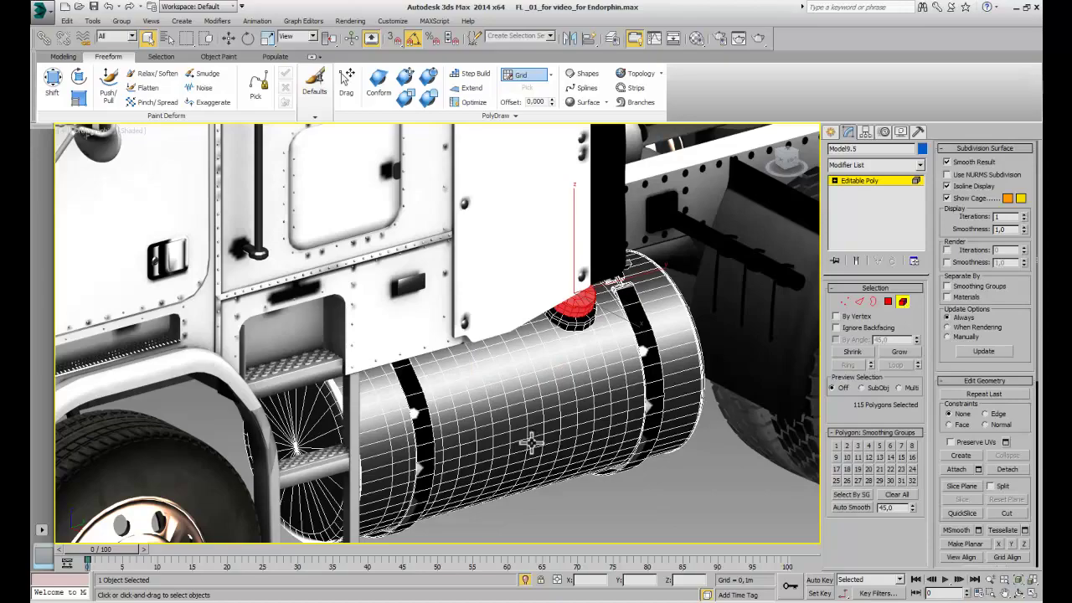
# Select the tank body and both end caps, invert, and delete the straps, filler cap and brackets.
pyautogui.click(521, 408)
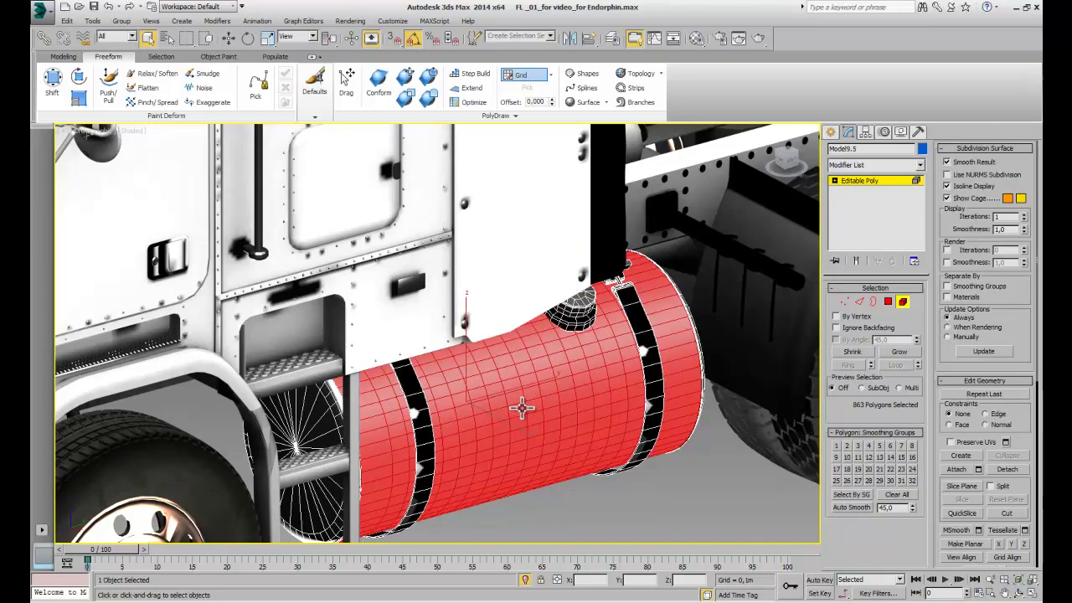
pyautogui.moveTo(531, 407)
pyautogui.keyDown('alt'); pyautogui.mouseDown(button='middle')
pyautogui.moveTo(478, 374)
pyautogui.moveTo(524, 403)
pyautogui.mouseUp(button='middle'); pyautogui.keyUp('alt')
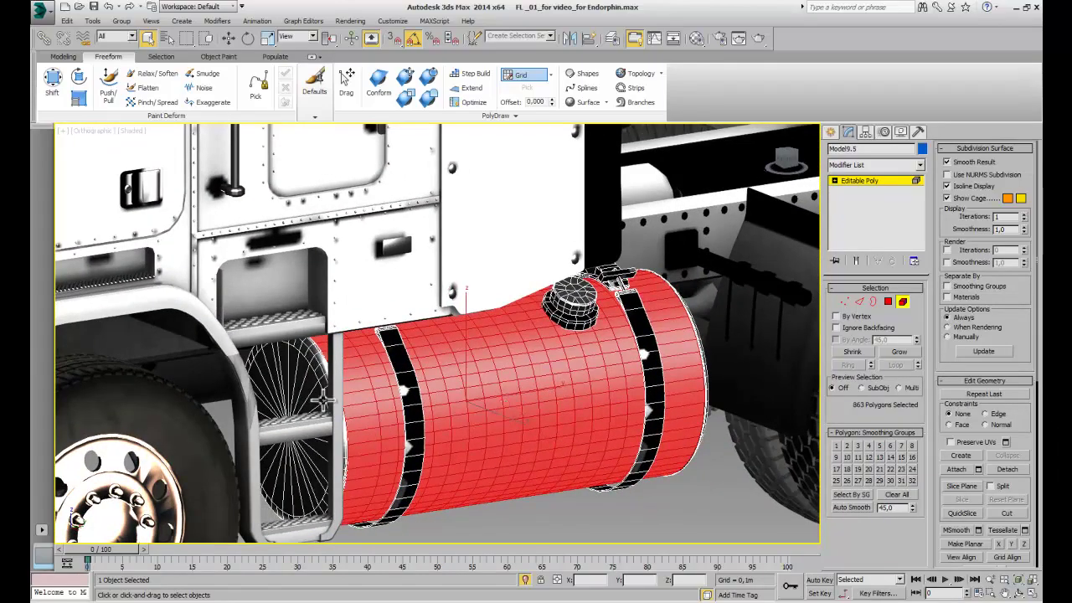
pyautogui.keyDown('ctrl'); pyautogui.click(294, 386); pyautogui.keyUp('ctrl')
pyautogui.moveTo(569, 444)
pyautogui.keyDown('alt'); pyautogui.mouseDown(button='middle')
pyautogui.moveTo(593, 439)
pyautogui.moveTo(574, 437)
pyautogui.mouseUp(button='middle'); pyautogui.keyUp('alt')
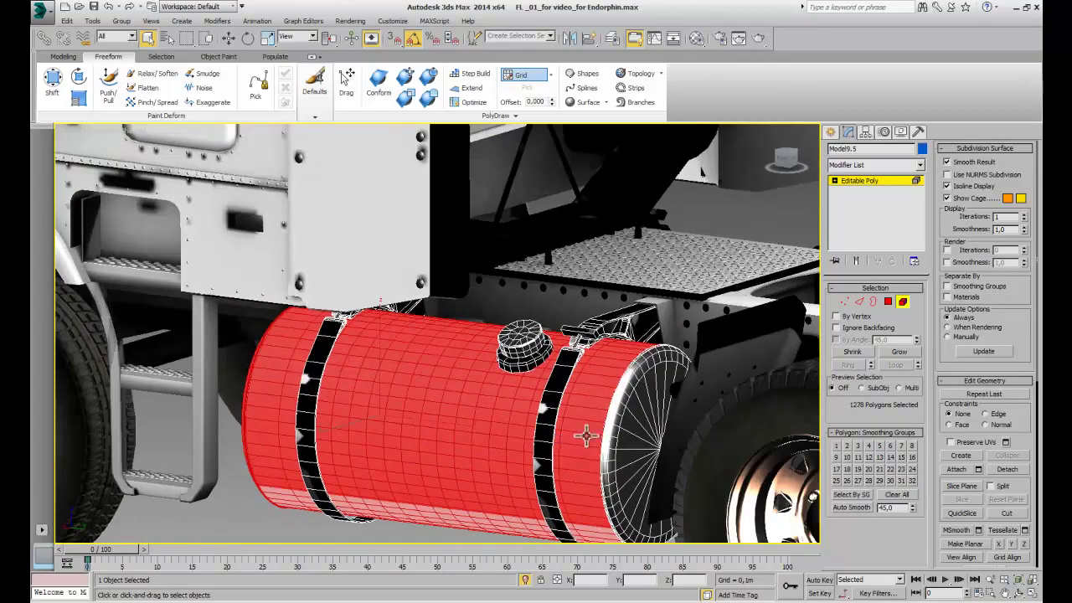
pyautogui.keyDown('ctrl'); pyautogui.click(637, 423); pyautogui.keyUp('ctrl')
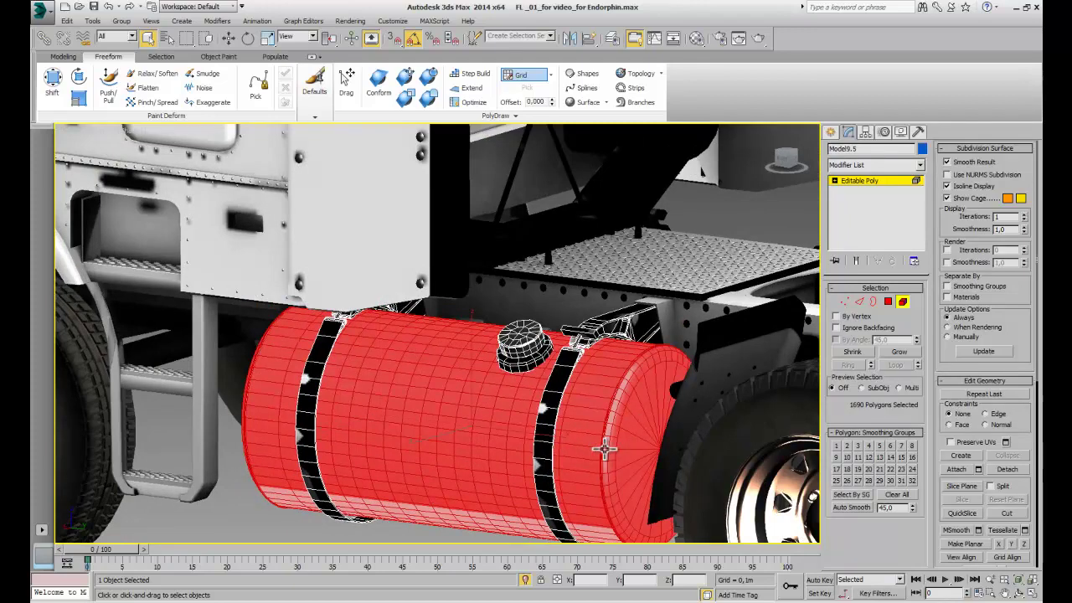
pyautogui.hotkey('ctrl', 'i')
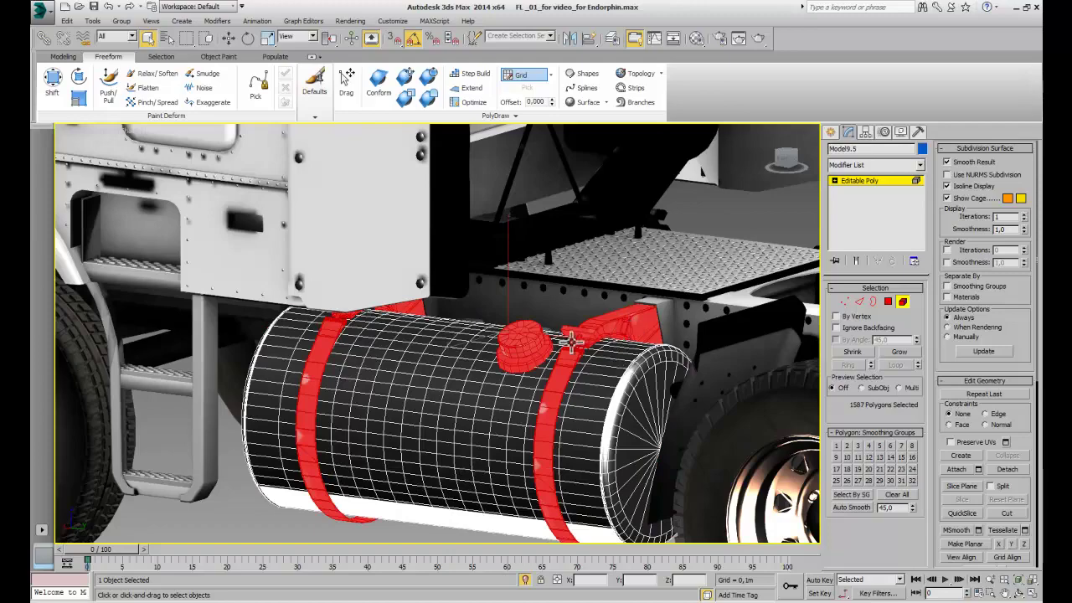
pyautogui.scroll(5, 570, 340)
pyautogui.scroll(-5, 570, 339)
pyautogui.scroll(3, 574, 335)
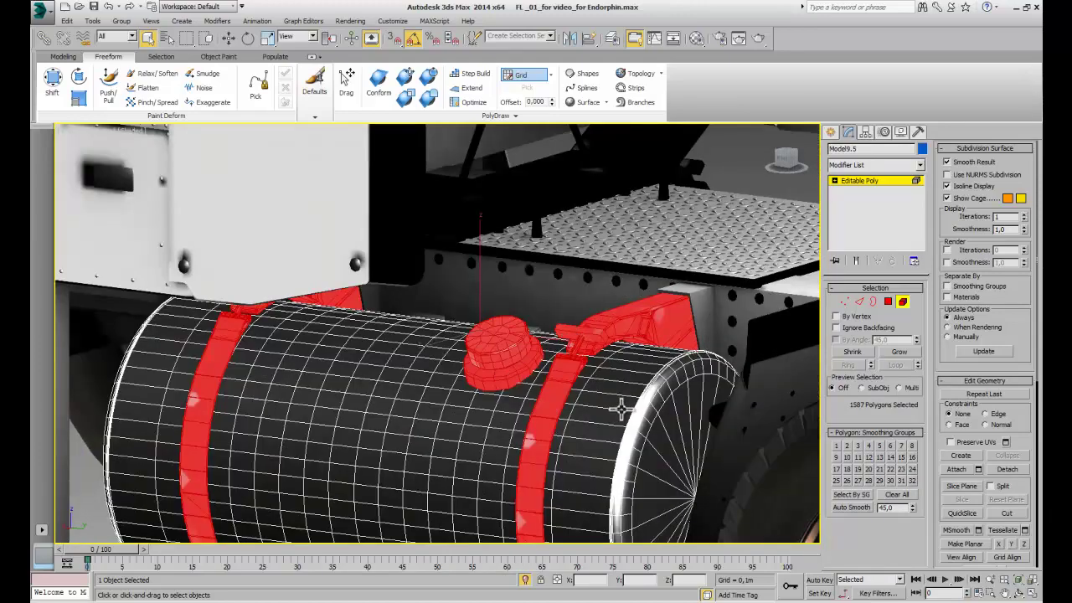
pyautogui.hotkey('ctrl', 'd')
pyautogui.scroll(-5, 523, 356)
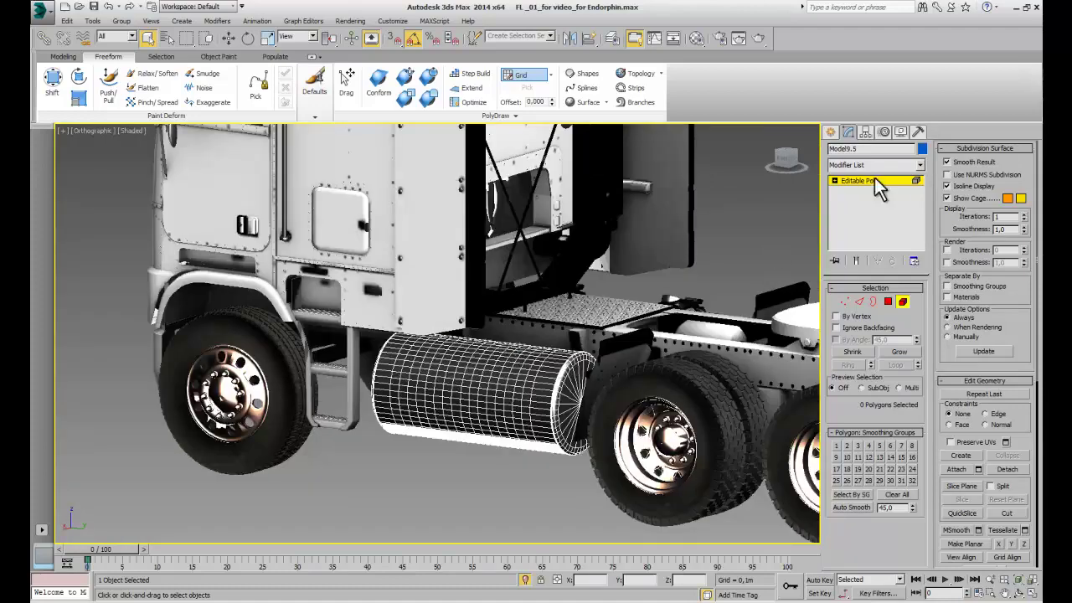
pyautogui.click(830, 133)
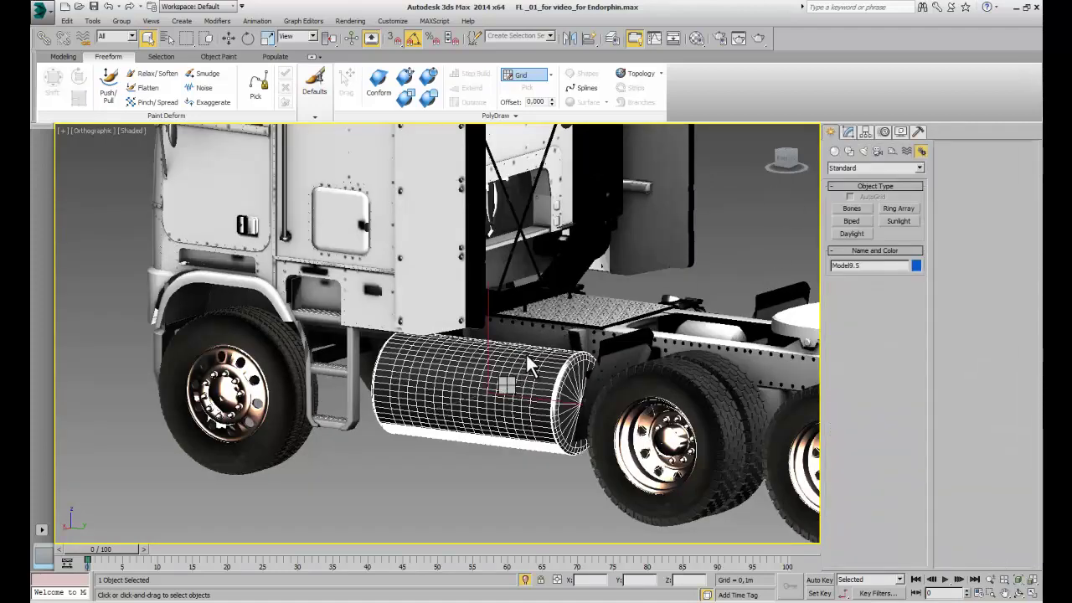
# Select the fuel tank on the other side and enter Editable Poly Element mode.
pyautogui.hotkey('ctrl', 'd')
pyautogui.moveTo(641, 329)
pyautogui.keyDown('alt'); pyautogui.mouseDown(button='middle')
pyautogui.moveTo(333, 286)
pyautogui.moveTo(486, 407)
pyautogui.mouseUp(button='middle'); pyautogui.keyUp('alt')
pyautogui.click(490, 408)
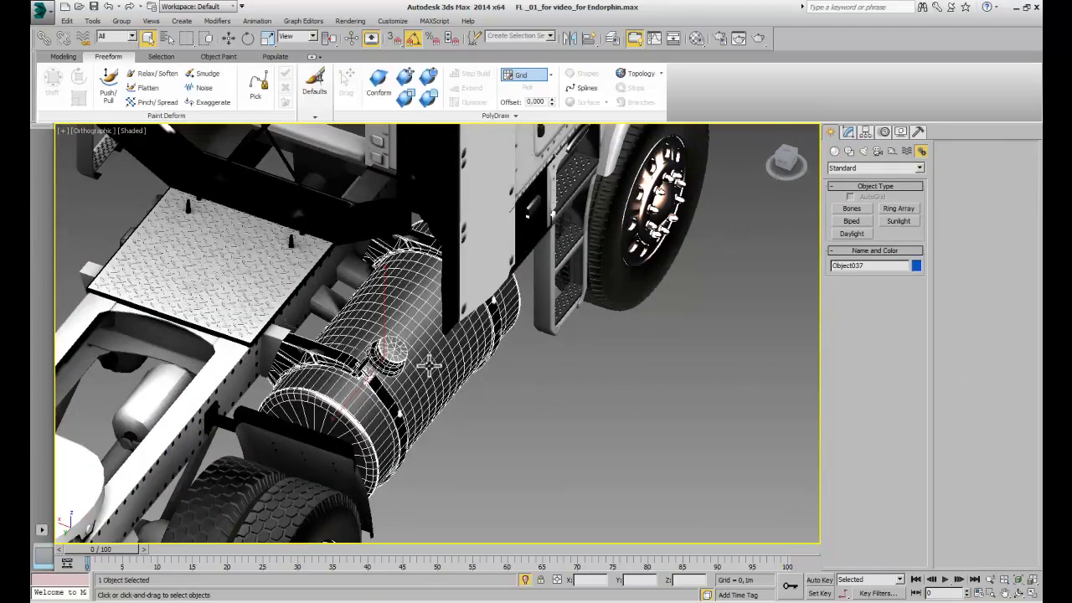
pyautogui.click(851, 133)
pyautogui.click(903, 302)
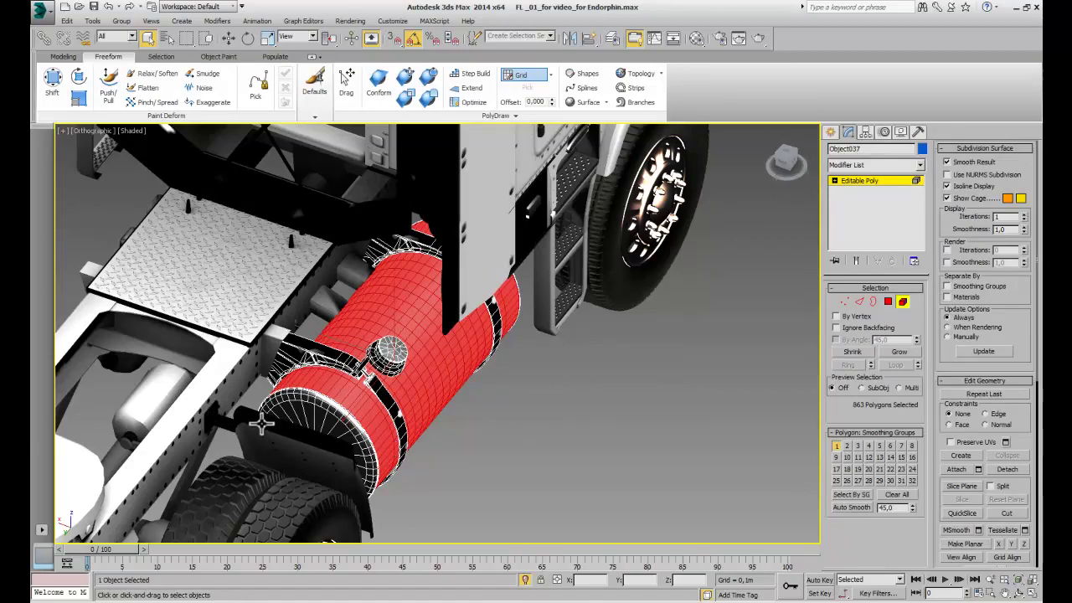
# Select its end caps, invert, delete the straps and fuel cap, then hide the tank.
pyautogui.keyDown('ctrl'); pyautogui.click(293, 407); pyautogui.keyUp('ctrl')
pyautogui.keyDown('alt'); pyautogui.moveTo(295, 411); pyautogui.dragTo(467, 416, button='middle'); pyautogui.keyUp('alt')
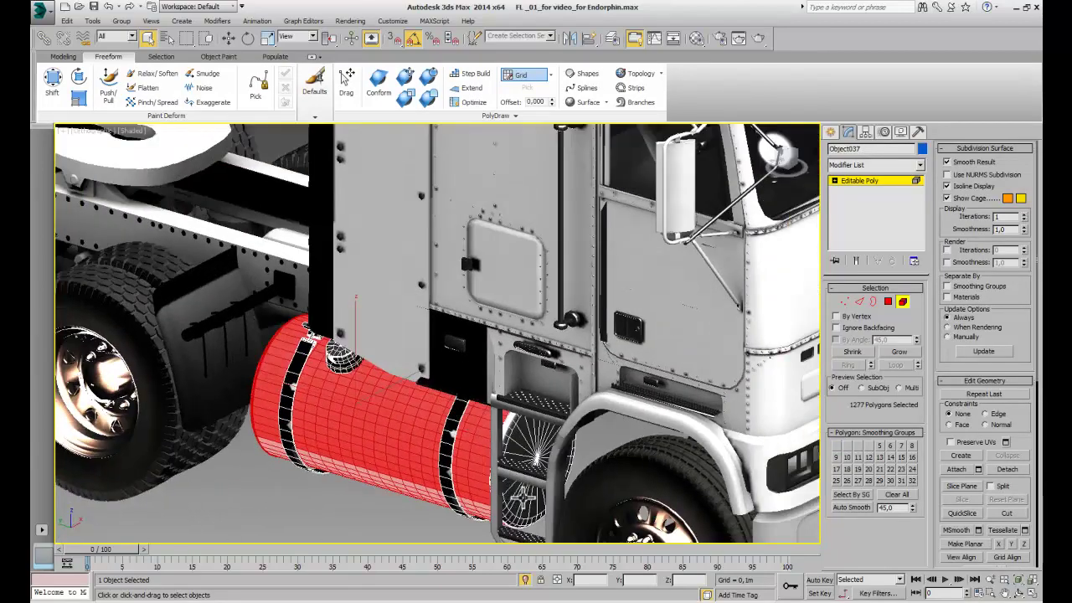
pyautogui.keyDown('ctrl'); pyautogui.click(522, 500); pyautogui.keyUp('ctrl')
pyautogui.keyDown('alt'); pyautogui.moveTo(522, 500); pyautogui.dragTo(463, 452, button='middle'); pyautogui.keyUp('alt')
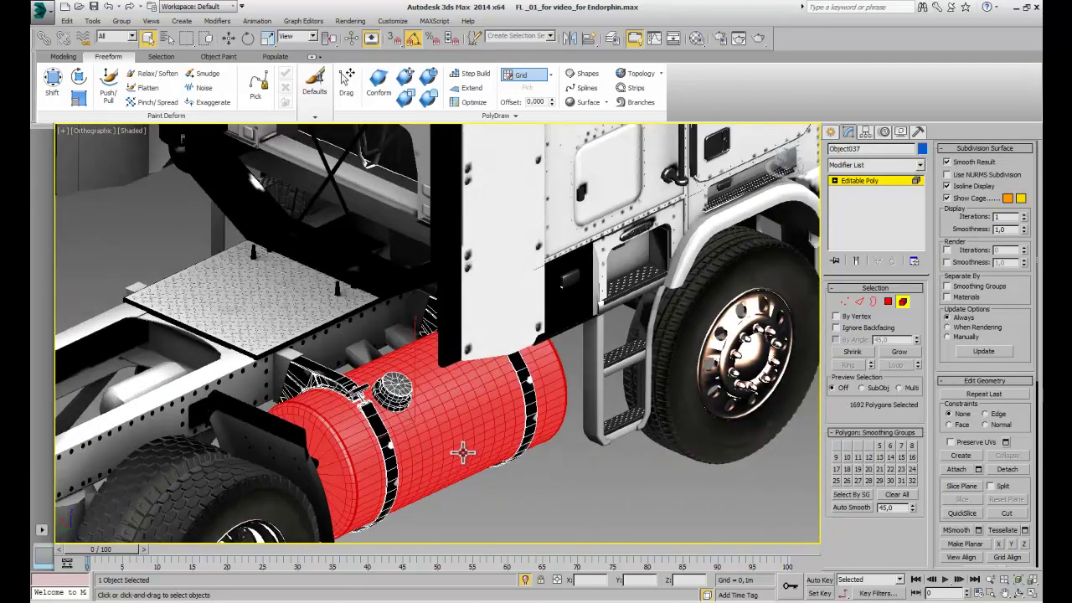
pyautogui.hotkey('ctrl', 'i')
pyautogui.press('Delete')
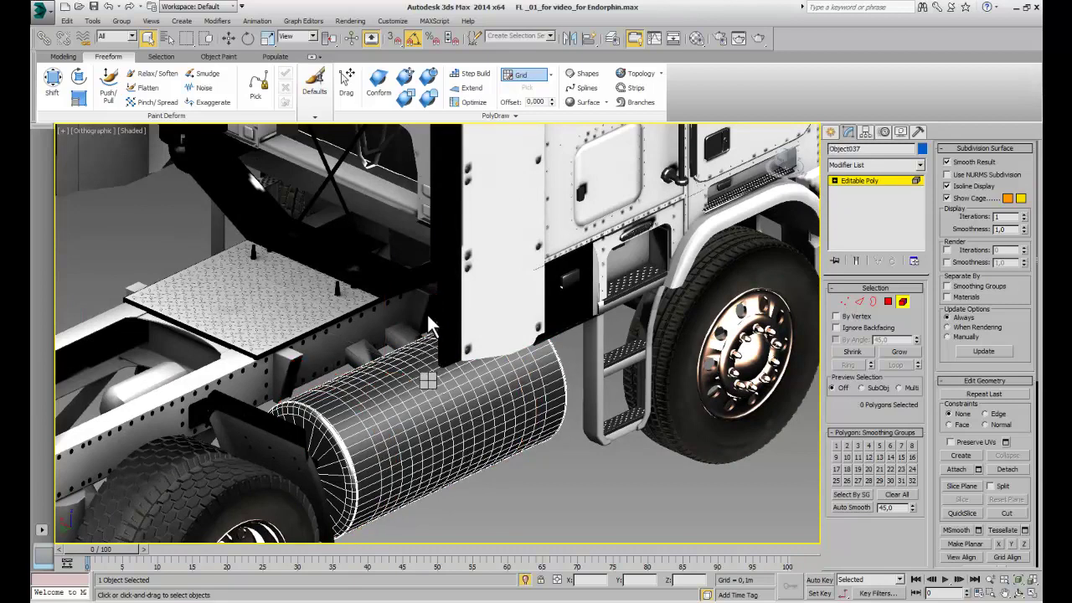
pyautogui.click(832, 133)
pyautogui.press('Delete')
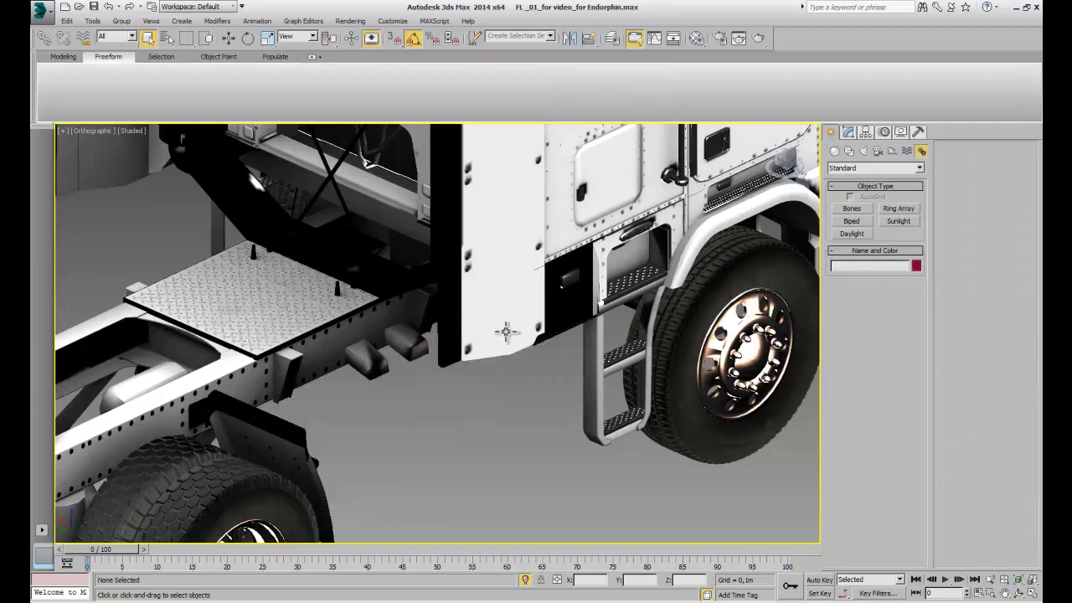
# Hide the fuel tank, then select door object Object034 in Editable Poly Element mode.
pyautogui.press('z')
pyautogui.scroll(5, 523, 297)
pyautogui.click(540, 390)
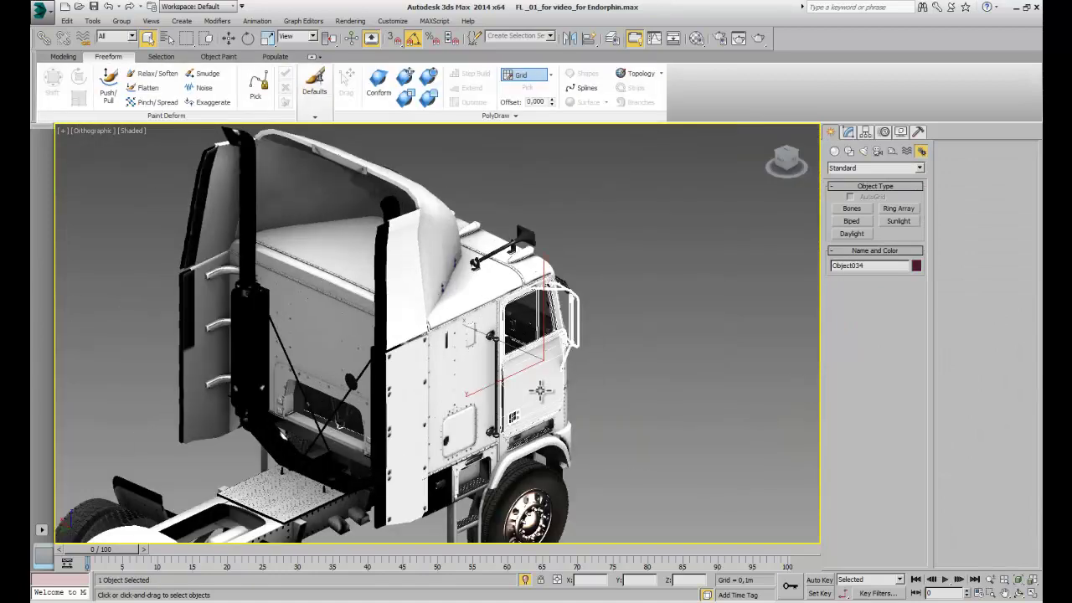
pyautogui.scroll(3, 541, 390)
pyautogui.scroll(2, 540, 390)
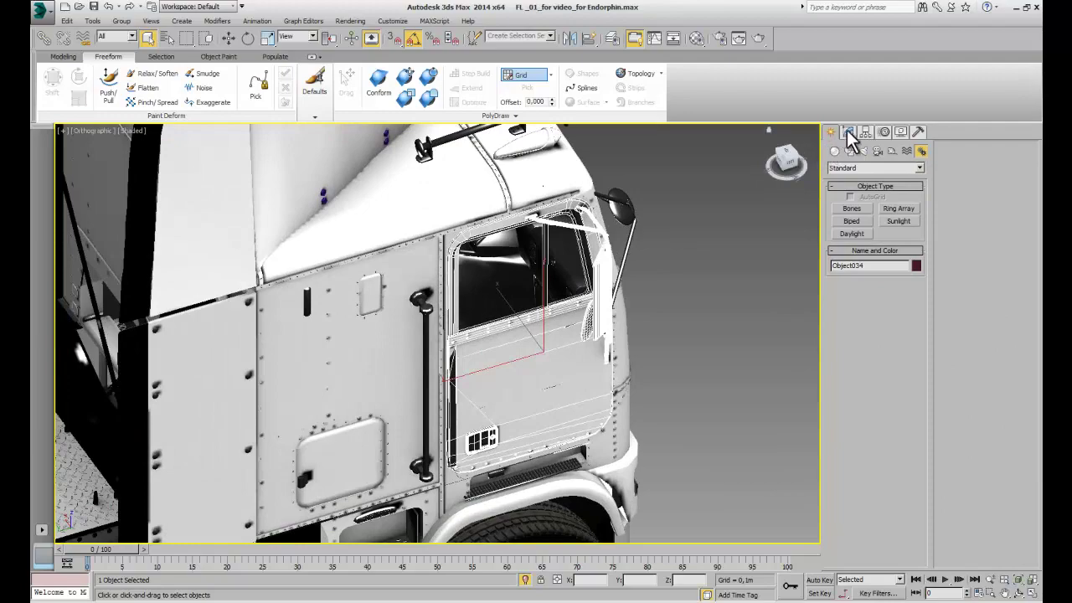
pyautogui.click(848, 132)
pyautogui.press('5')
pyautogui.hotkey('ctrl', 'a')
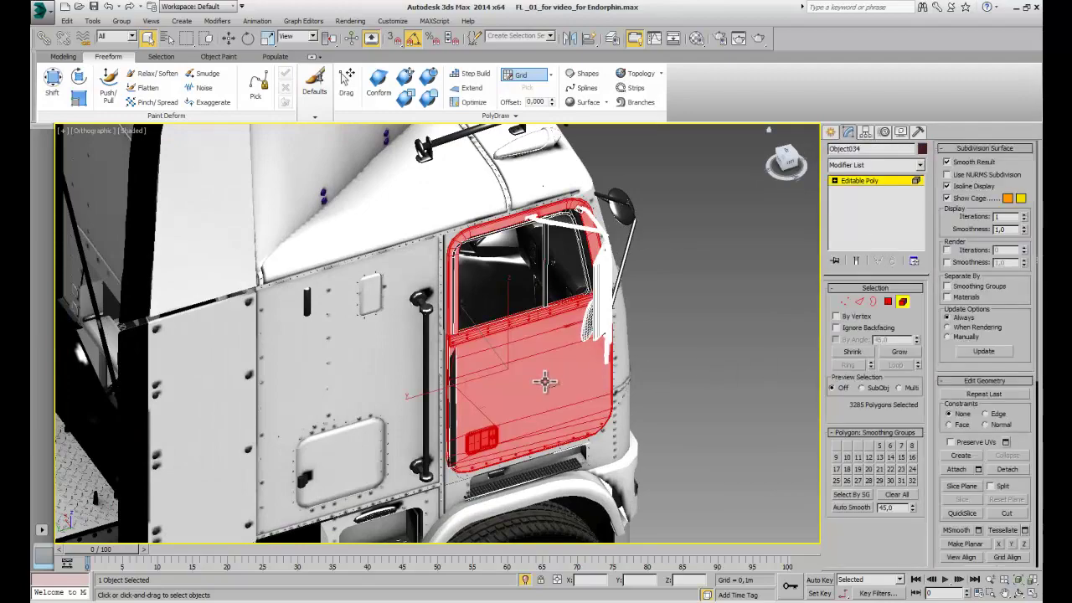
# Select the door panel, window frame and mirror elements of Object034.
pyautogui.moveTo(669, 374)
pyautogui.keyDown('alt'); pyautogui.mouseDown(button='middle')
pyautogui.moveTo(584, 406)
pyautogui.moveTo(478, 369)
pyautogui.moveTo(491, 345)
pyautogui.moveTo(445, 366)
pyautogui.moveTo(642, 382)
pyautogui.mouseUp(button='middle'); pyautogui.keyUp('alt')
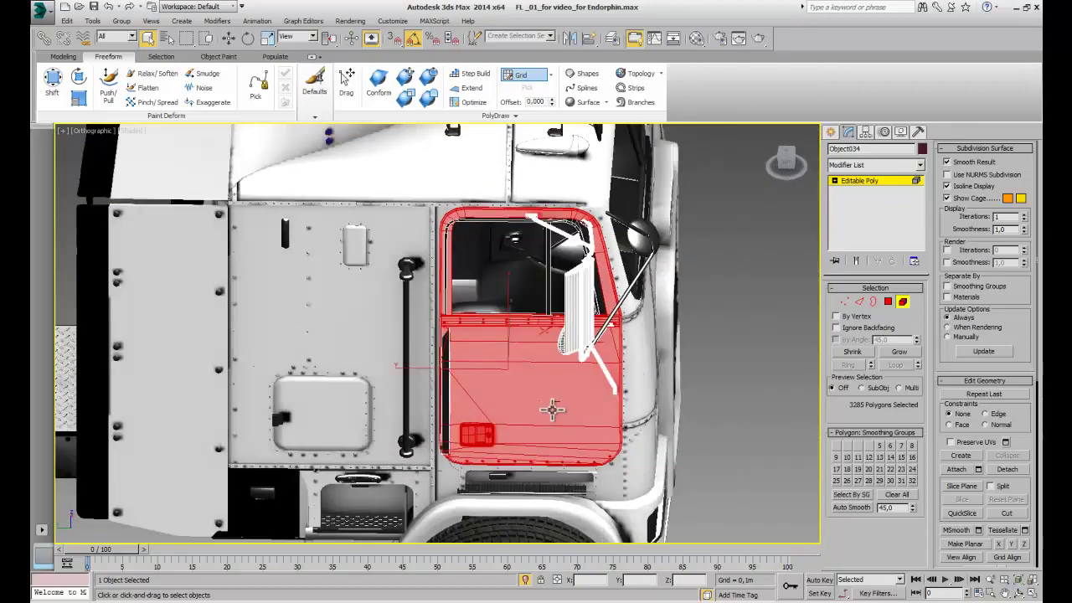
pyautogui.click(559, 412)
pyautogui.scroll(5, 524, 330)
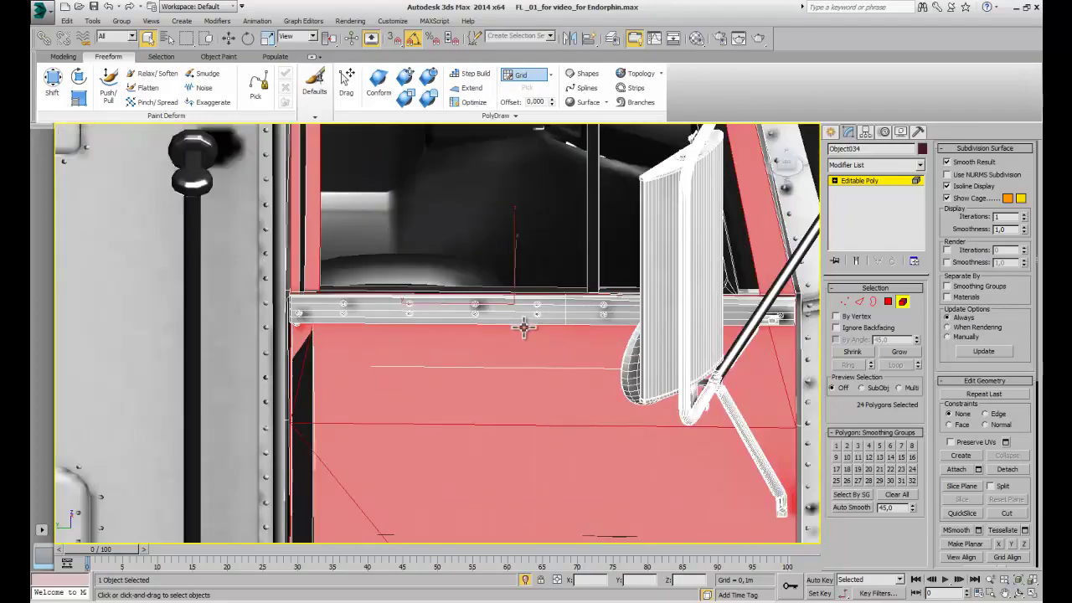
pyautogui.scroll(-5, 523, 329)
pyautogui.moveTo(586, 307)
pyautogui.keyDown('alt'); pyautogui.mouseDown(button='middle')
pyautogui.moveTo(435, 349)
pyautogui.moveTo(426, 342)
pyautogui.moveTo(437, 312)
pyautogui.moveTo(476, 352)
pyautogui.mouseUp(button='middle'); pyautogui.keyUp('alt')
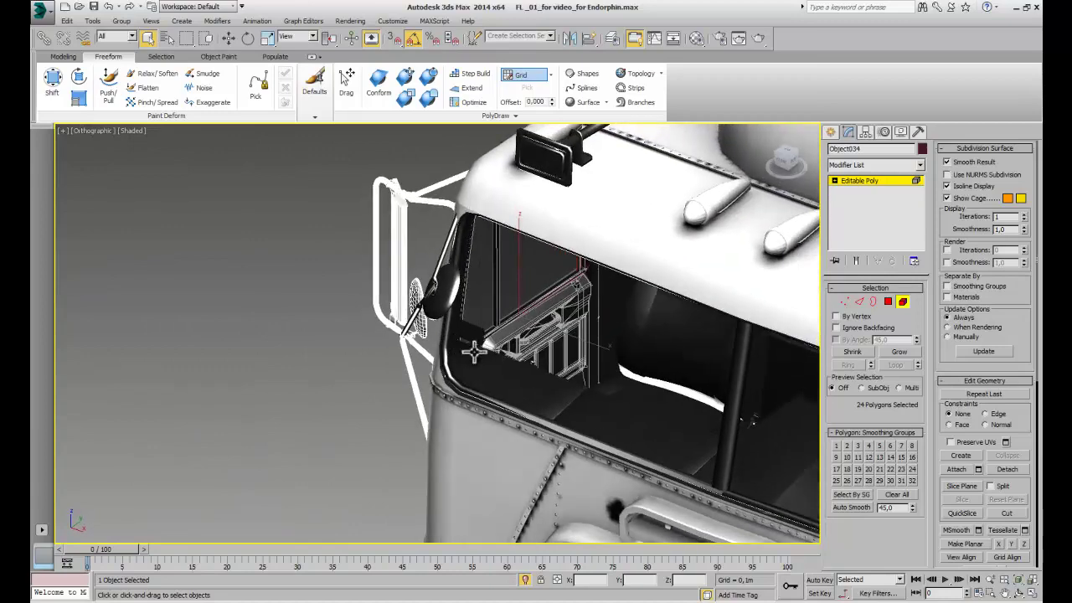
pyautogui.click(558, 309)
pyautogui.keyDown('ctrl'); pyautogui.click(556, 355); pyautogui.keyUp('ctrl')
pyautogui.keyDown('alt'); pyautogui.moveTo(556, 355); pyautogui.dragTo(541, 369, button='middle'); pyautogui.keyUp('alt')
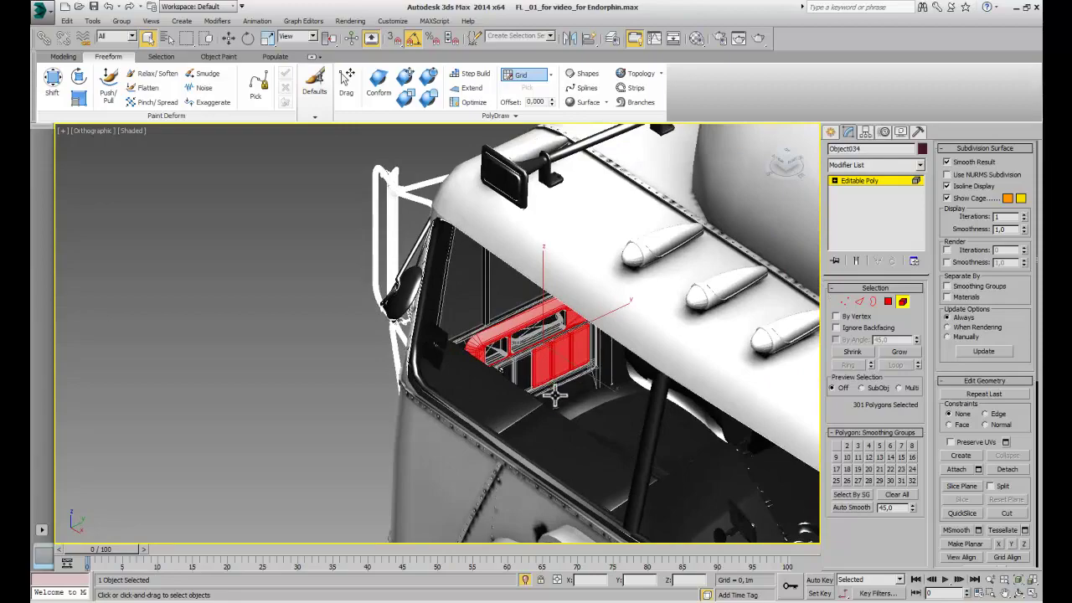
pyautogui.keyDown('ctrl'); pyautogui.click(555, 393); pyautogui.keyUp('ctrl')
pyautogui.moveTo(459, 391)
pyautogui.keyDown('alt'); pyautogui.mouseDown(button='middle')
pyautogui.moveTo(437, 382)
pyautogui.moveTo(560, 371)
pyautogui.moveTo(610, 338)
pyautogui.mouseUp(button='middle'); pyautogui.keyUp('alt')
pyautogui.keyDown('ctrl'); pyautogui.click(491, 359); pyautogui.keyUp('ctrl')
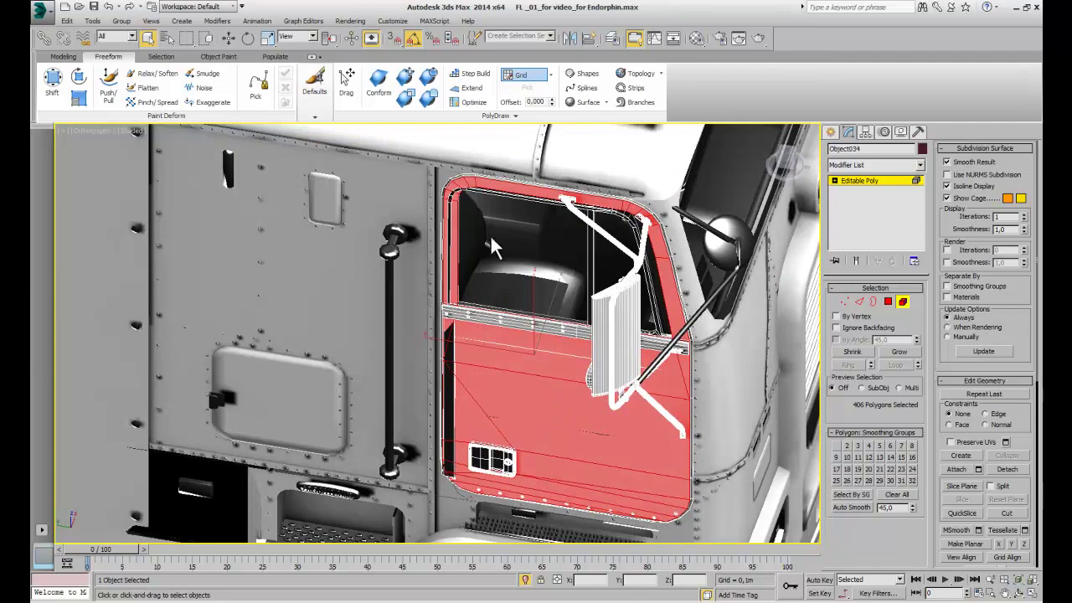
# Delete the selected door parts and hide Object034.
pyautogui.scroll(5, 514, 323)
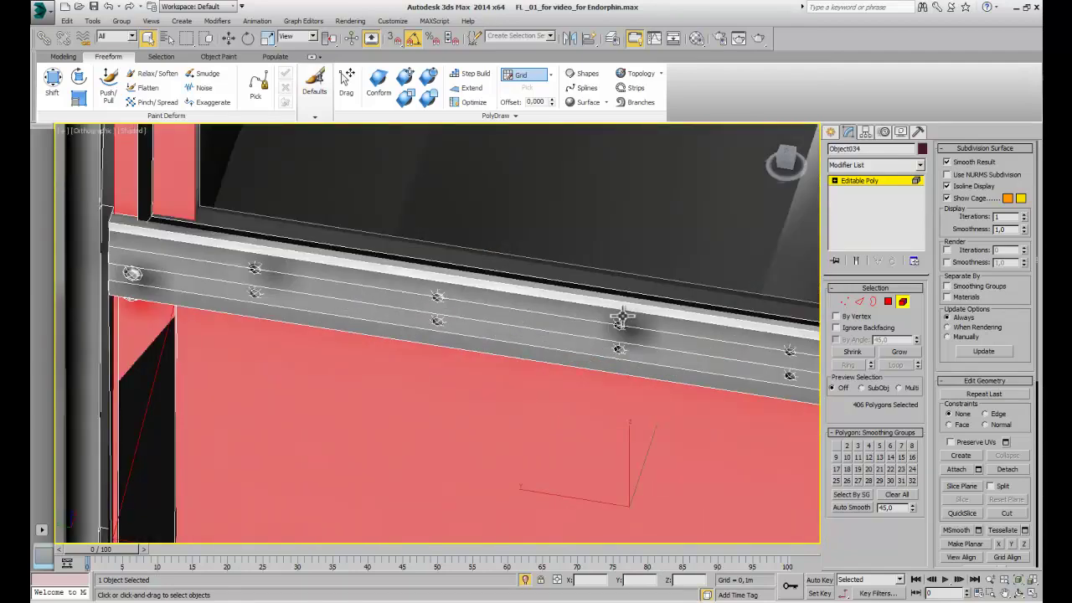
pyautogui.scroll(-5, 612, 351)
pyautogui.press('F2')
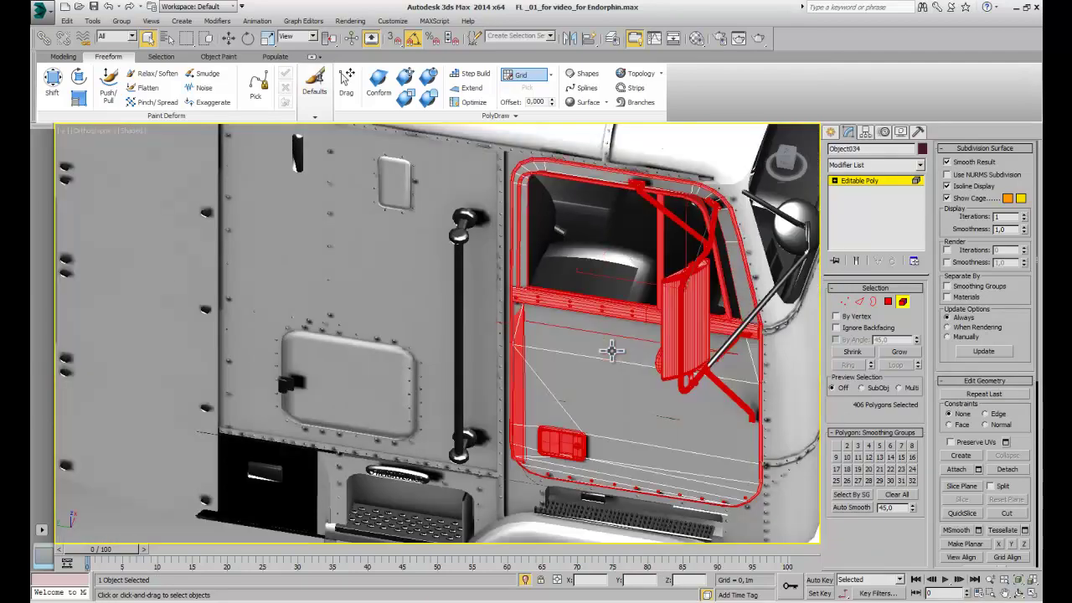
pyautogui.hotkey('ctrl', 'd')
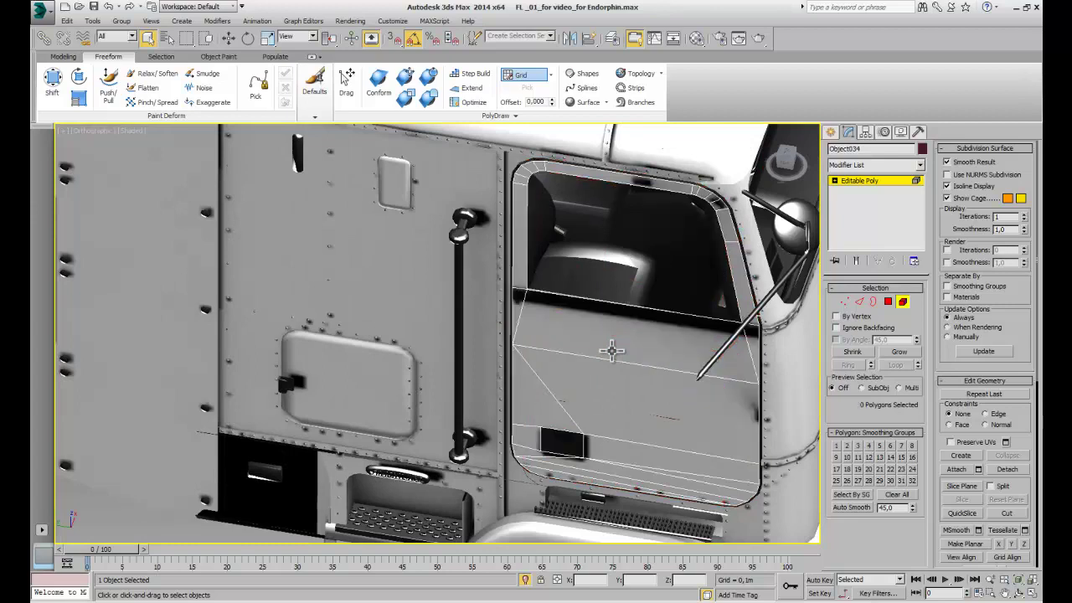
pyautogui.click(830, 133)
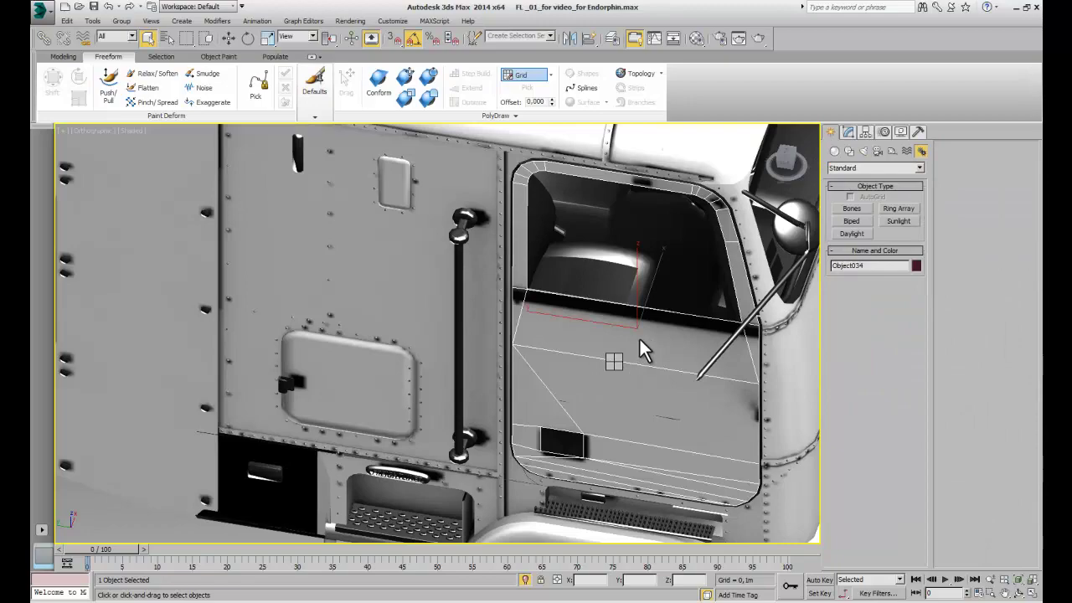
pyautogui.press('Delete')
# Select the cab object Model0.28 and switch its Editable Poly to Element mode.
pyautogui.keyDown('alt'); pyautogui.moveTo(420, 337); pyautogui.dragTo(460, 324, button='middle'); pyautogui.keyUp('alt')
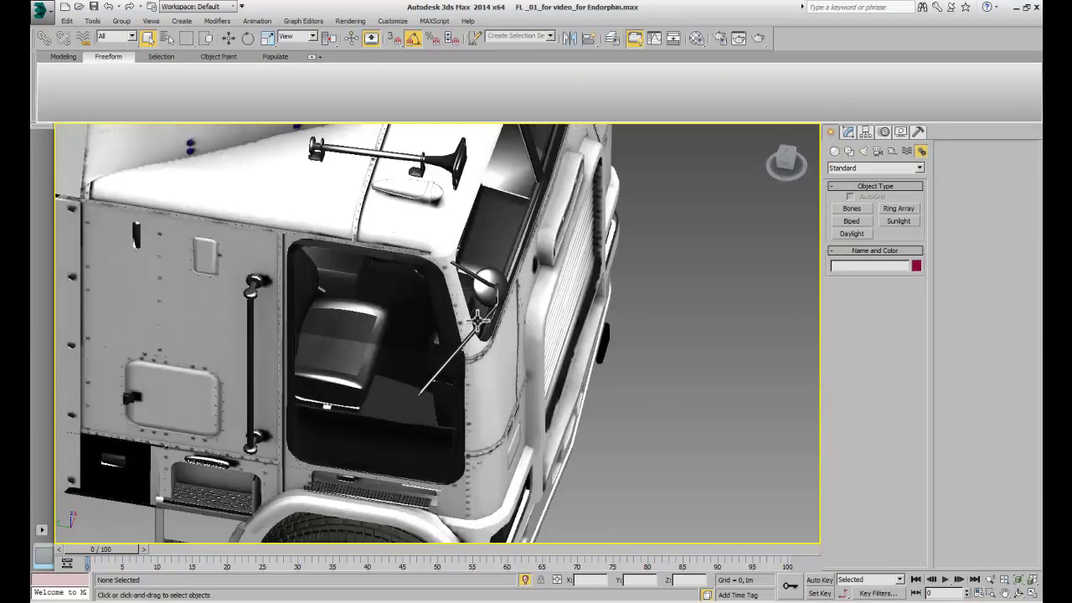
pyautogui.click(484, 284)
pyautogui.scroll(-5, 587, 232)
pyautogui.moveTo(587, 232)
pyautogui.keyDown('alt'); pyautogui.mouseDown(button='middle')
pyautogui.moveTo(585, 258)
pyautogui.moveTo(406, 259)
pyautogui.mouseUp(button='middle'); pyautogui.keyUp('alt')
pyautogui.click(404, 260)
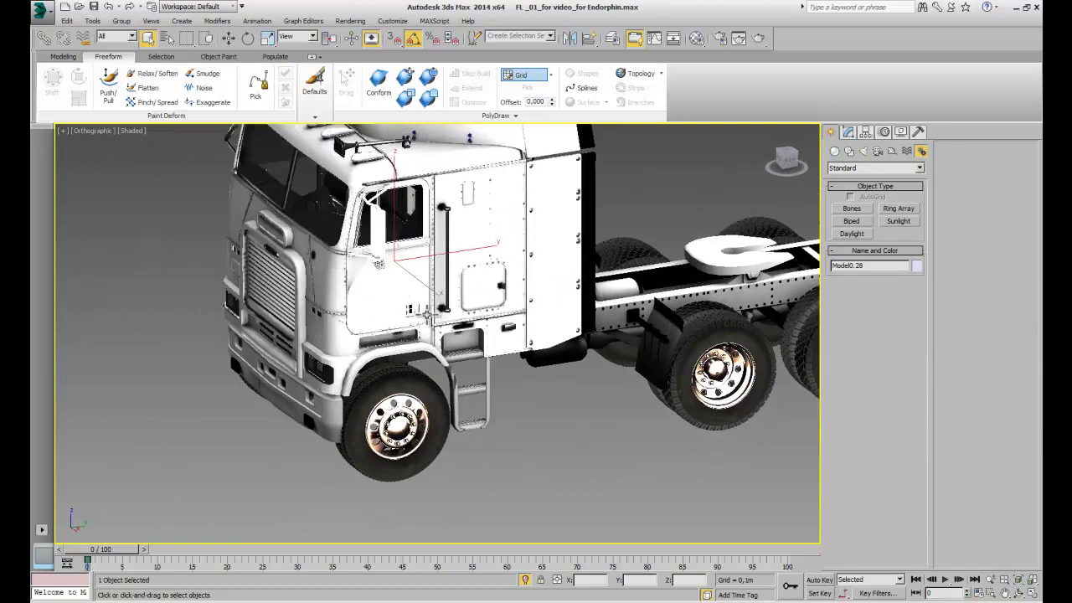
pyautogui.scroll(5, 405, 255)
pyautogui.scroll(-3, 404, 255)
pyautogui.click(849, 131)
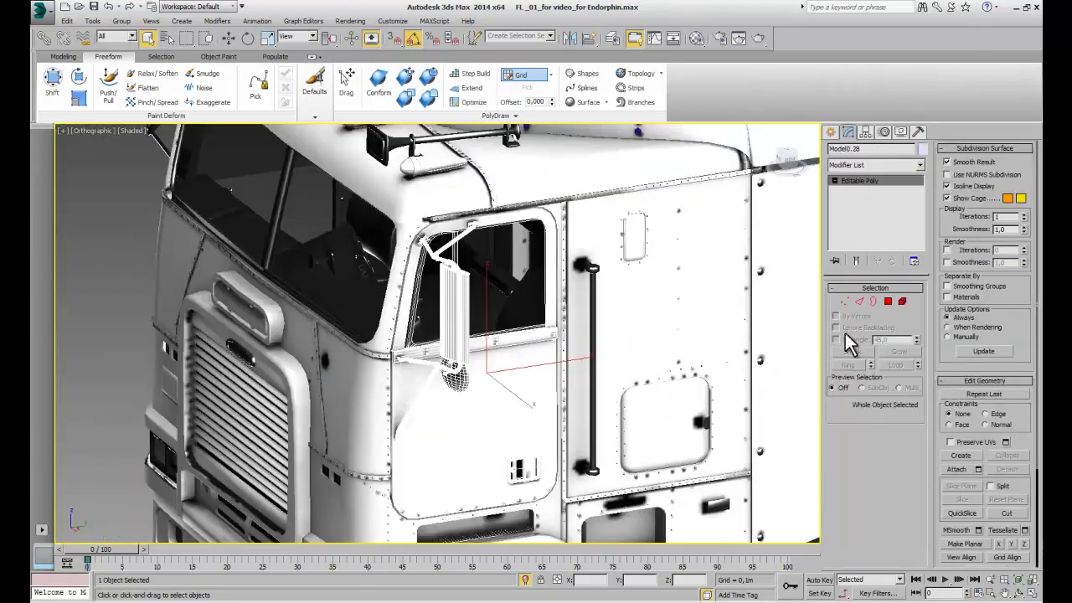
pyautogui.click(903, 302)
# Select the door, mirror and interior panel elements of Model0.28 and delete them.
pyautogui.click(419, 443)
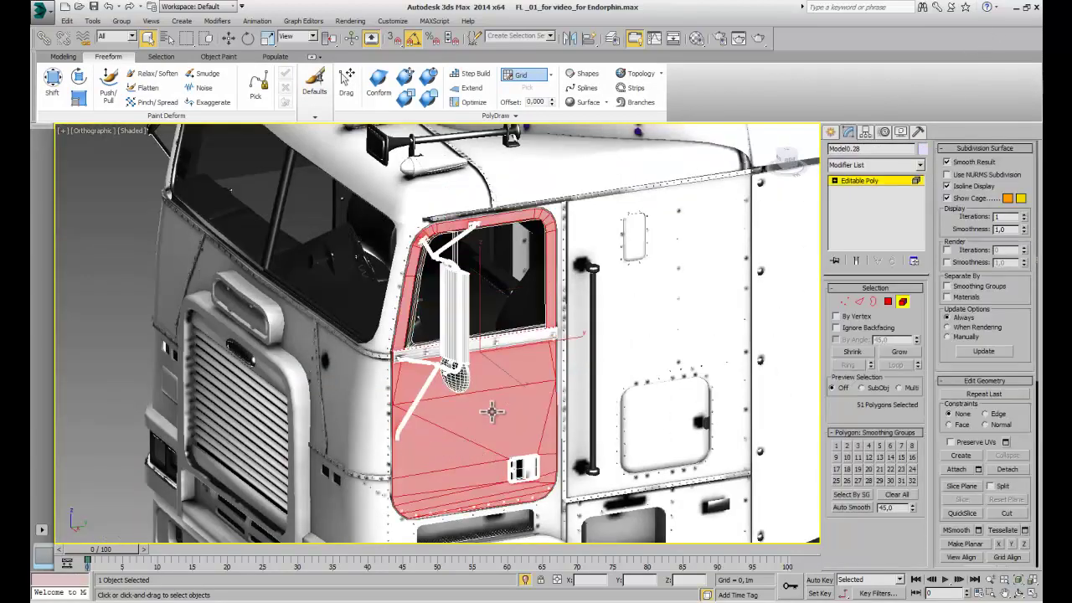
pyautogui.keyDown('alt'); pyautogui.moveTo(450, 403); pyautogui.dragTo(460, 369, button='middle'); pyautogui.keyUp('alt')
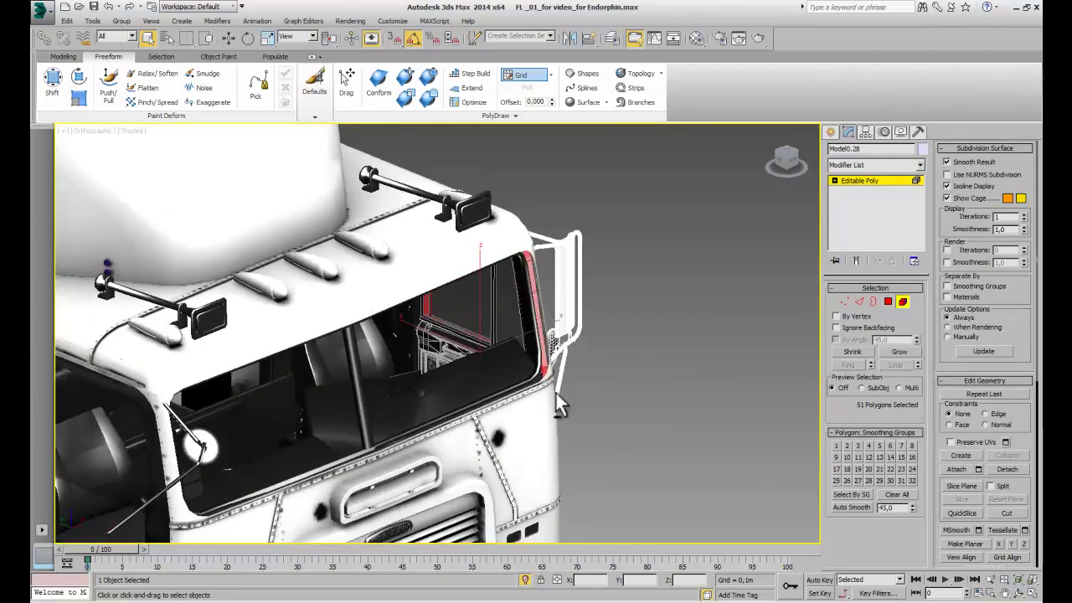
pyautogui.scroll(3, 460, 369)
pyautogui.keyDown('ctrl'); pyautogui.click(373, 362); pyautogui.keyUp('ctrl')
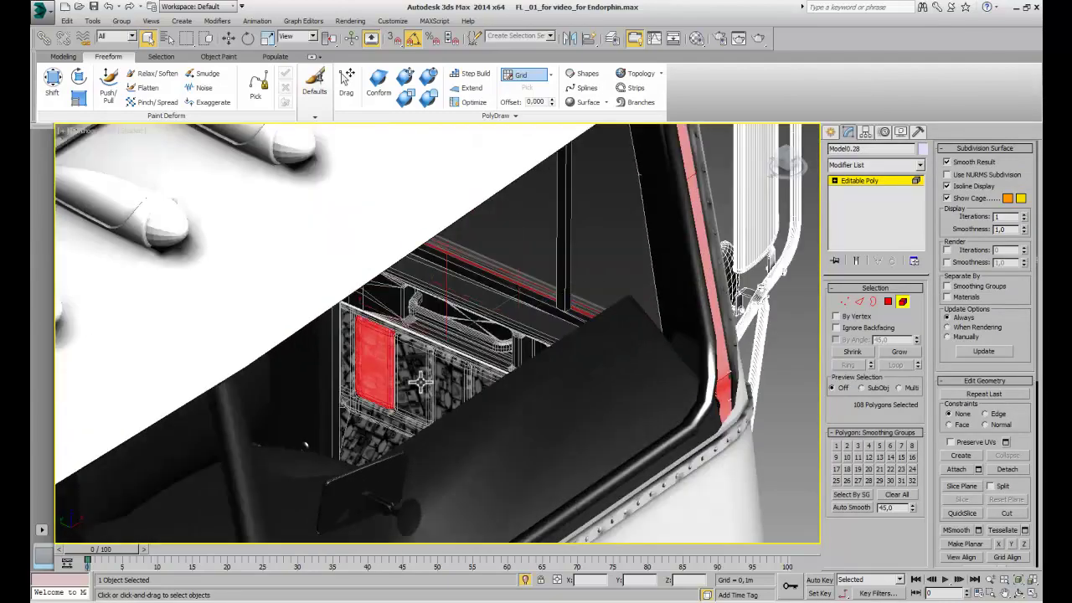
pyautogui.keyDown('ctrl'); pyautogui.click(415, 381); pyautogui.keyUp('ctrl')
pyautogui.keyDown('ctrl'); pyautogui.click(457, 381); pyautogui.keyUp('ctrl')
pyautogui.keyDown('ctrl'); pyautogui.click(367, 445); pyautogui.keyUp('ctrl')
pyautogui.scroll(-3, 446, 396)
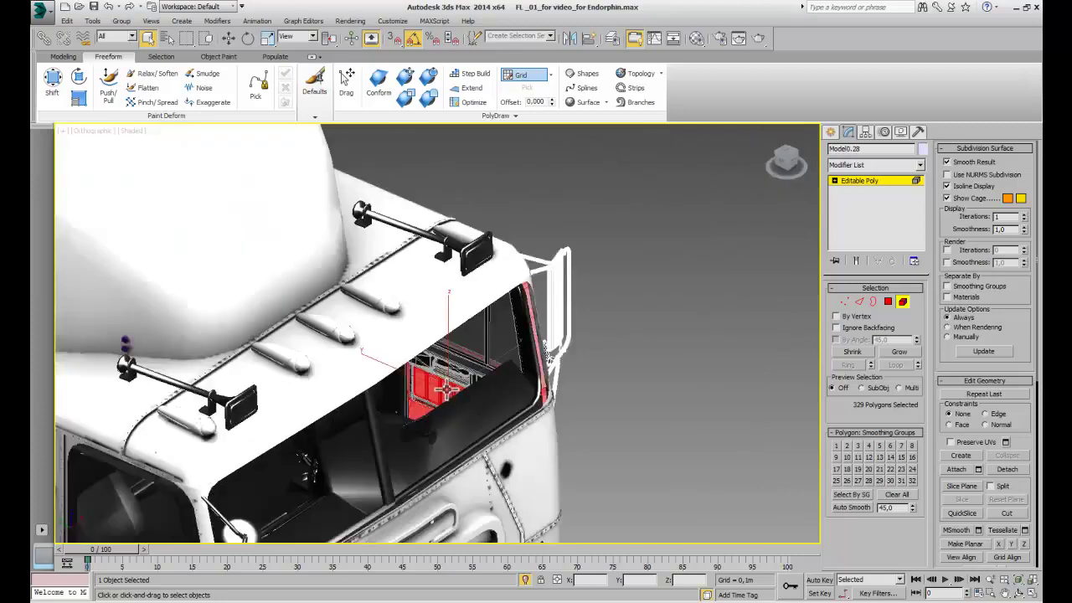
pyautogui.keyDown('alt'); pyautogui.moveTo(446, 396); pyautogui.dragTo(428, 375, button='middle'); pyautogui.keyUp('alt')
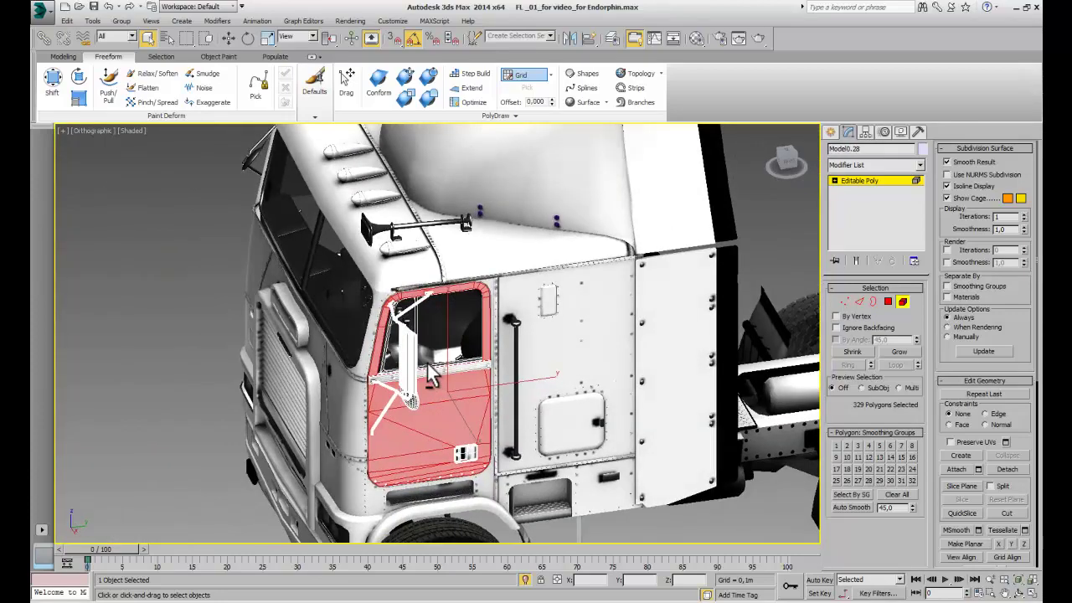
pyautogui.keyDown('alt'); pyautogui.click(429, 375); pyautogui.keyUp('alt')
pyautogui.keyDown('alt'); pyautogui.click(431, 371); pyautogui.keyUp('alt')
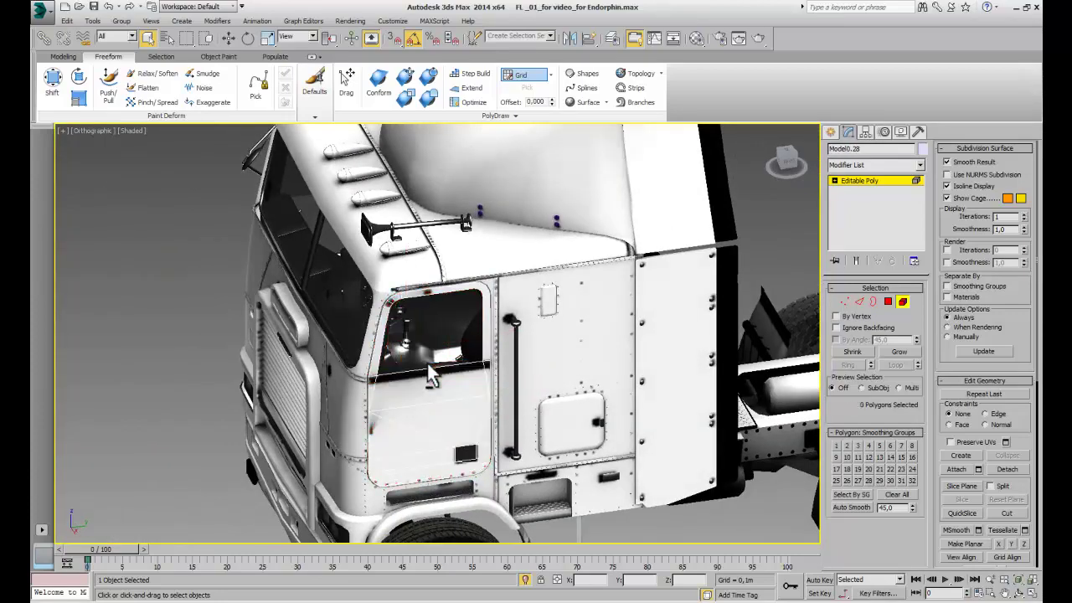
pyautogui.click(832, 133)
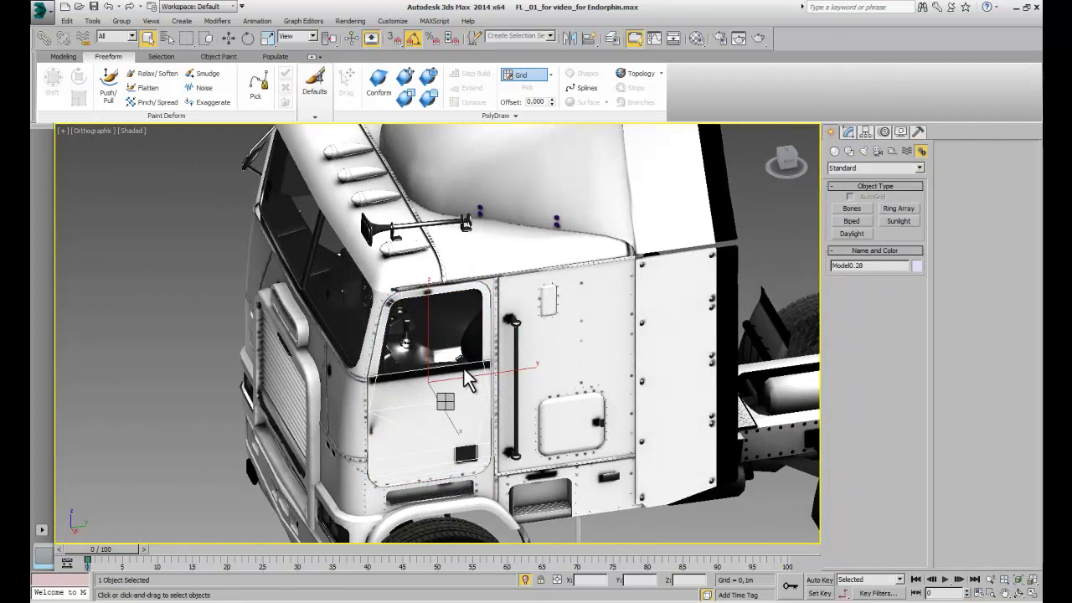
# Select the roof fairing Object035 and select all of its polygons.
pyautogui.hotkey('ctrl', 'd')
pyautogui.scroll(-5, 539, 344)
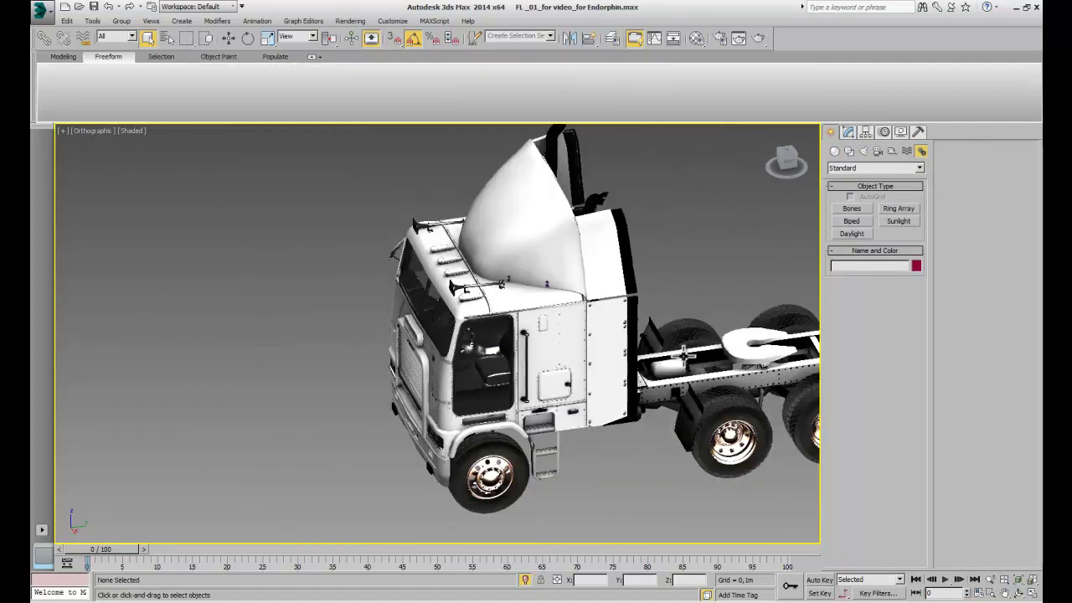
pyautogui.click(534, 235)
pyautogui.scroll(3, 533, 234)
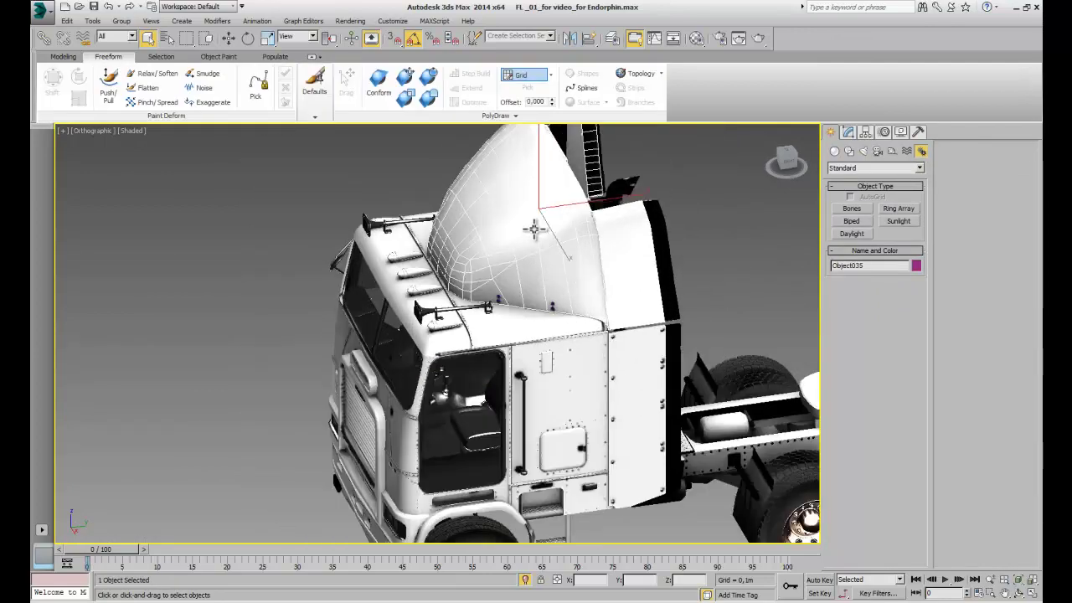
pyautogui.scroll(2, 534, 234)
pyautogui.click(849, 132)
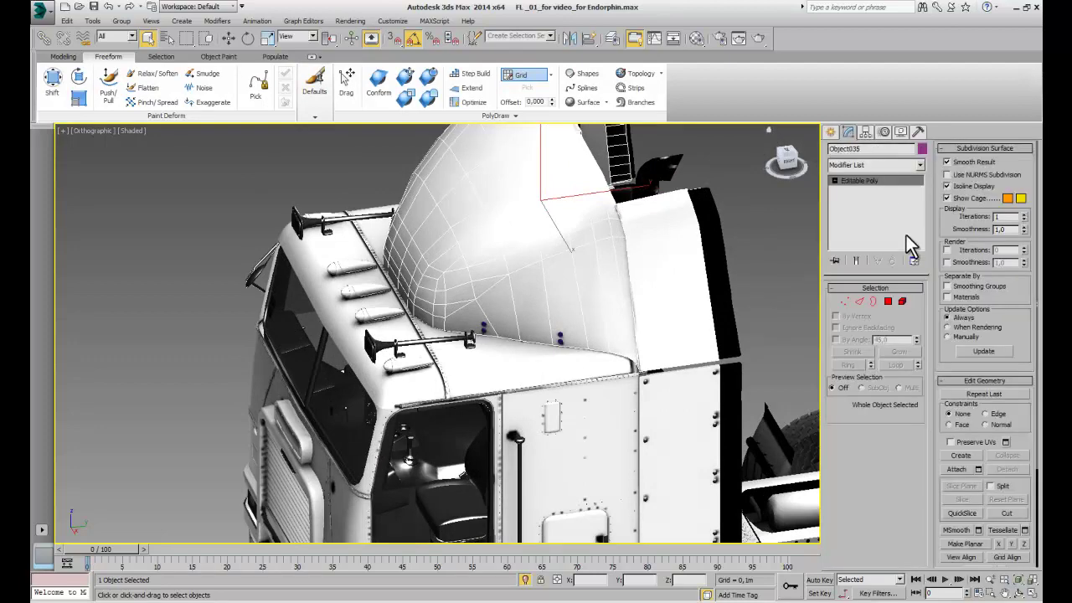
pyautogui.click(902, 301)
pyautogui.hotkey('ctrl', 'a')
# Pick the fairing's front faces, invert the selection, then clear the polygon selection.
pyautogui.scroll(-3, 541, 220)
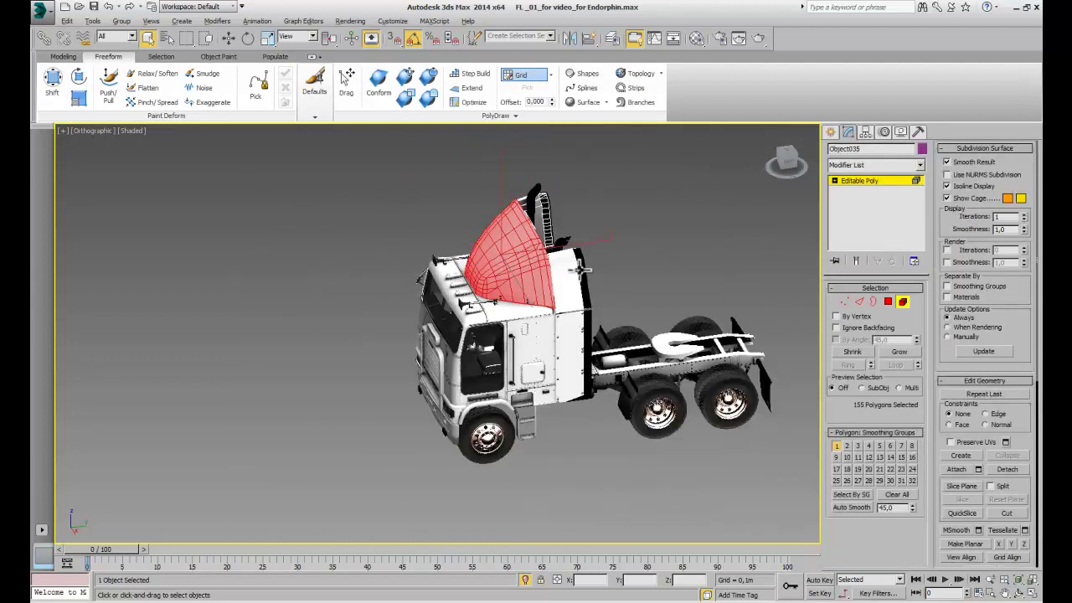
pyautogui.keyDown('alt'); pyautogui.moveTo(581, 268); pyautogui.dragTo(550, 286, button='middle'); pyautogui.keyUp('alt')
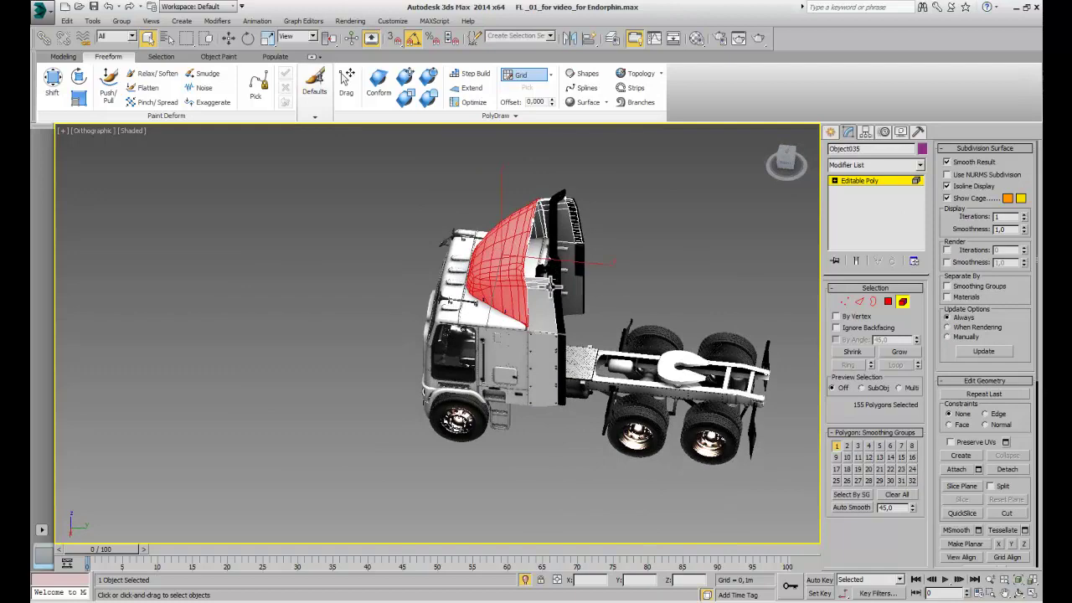
pyautogui.hotkey('ctrl', 'i')
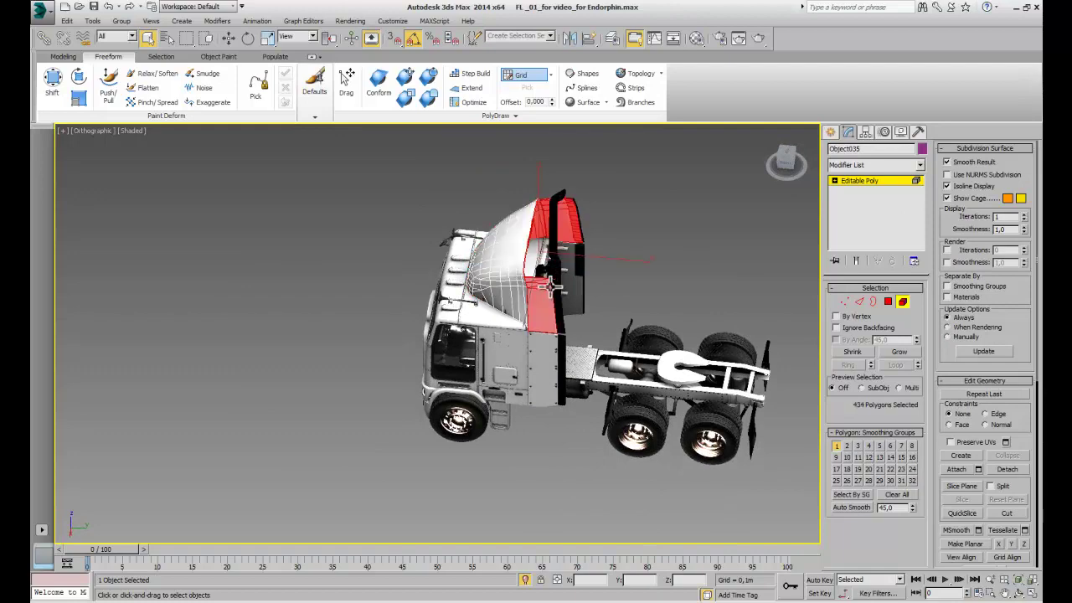
pyautogui.scroll(4, 581, 243)
pyautogui.hotkey('ctrl', 'i')
pyautogui.keyDown('ctrl'); pyautogui.click(500, 374); pyautogui.keyUp('ctrl')
pyautogui.moveTo(650, 214)
pyautogui.keyDown('alt'); pyautogui.mouseDown(button='middle')
pyautogui.moveTo(611, 237)
pyautogui.moveTo(499, 218)
pyautogui.mouseUp(button='middle'); pyautogui.keyUp('alt')
pyautogui.keyDown('ctrl'); pyautogui.click(463, 426); pyautogui.keyUp('ctrl')
pyautogui.hotkey('ctrl', 'i')
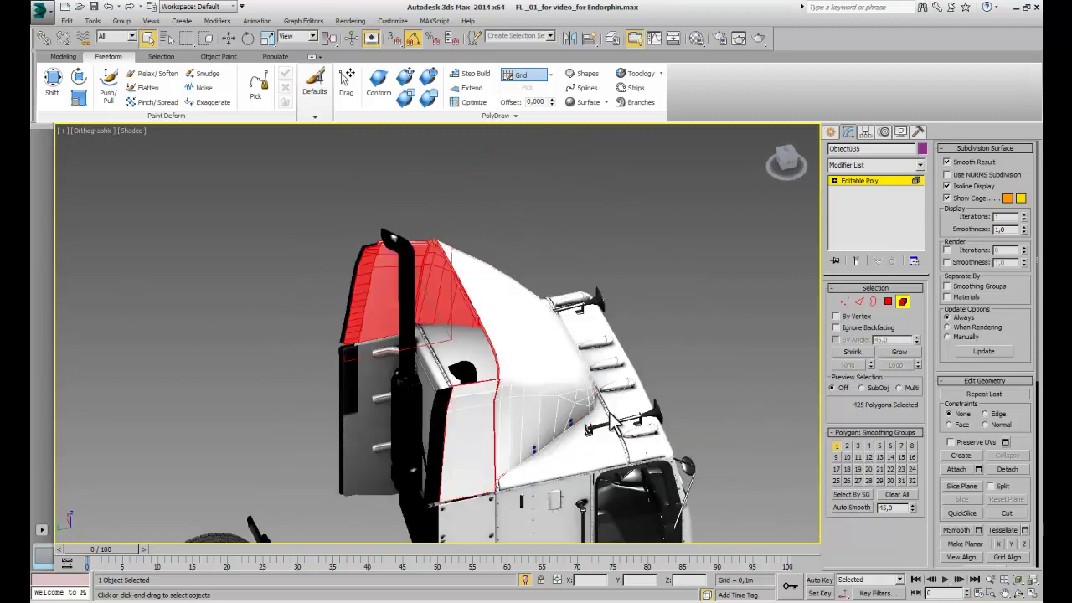
pyautogui.click(614, 427)
pyautogui.click(831, 132)
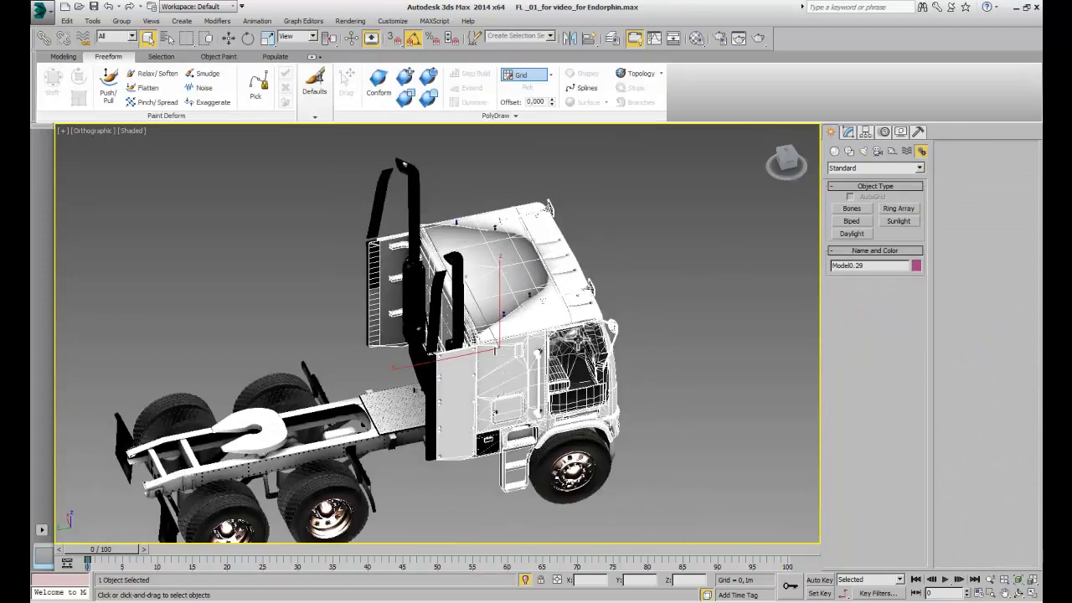
# Enter Polygon mode on the truck mesh and select the cab roof and front panel.
pyautogui.click(850, 132)
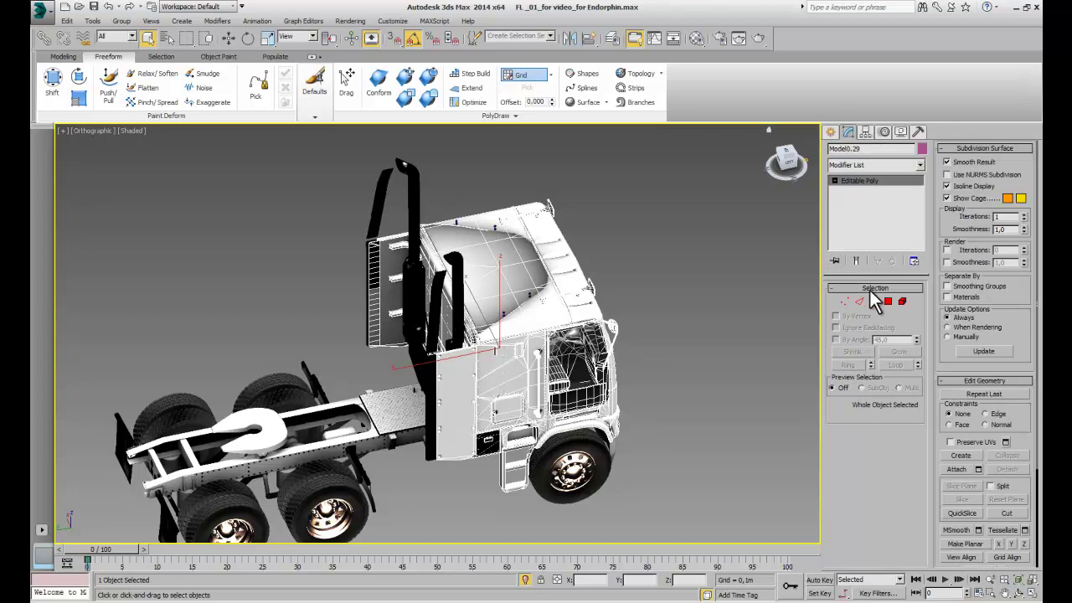
pyautogui.click(902, 302)
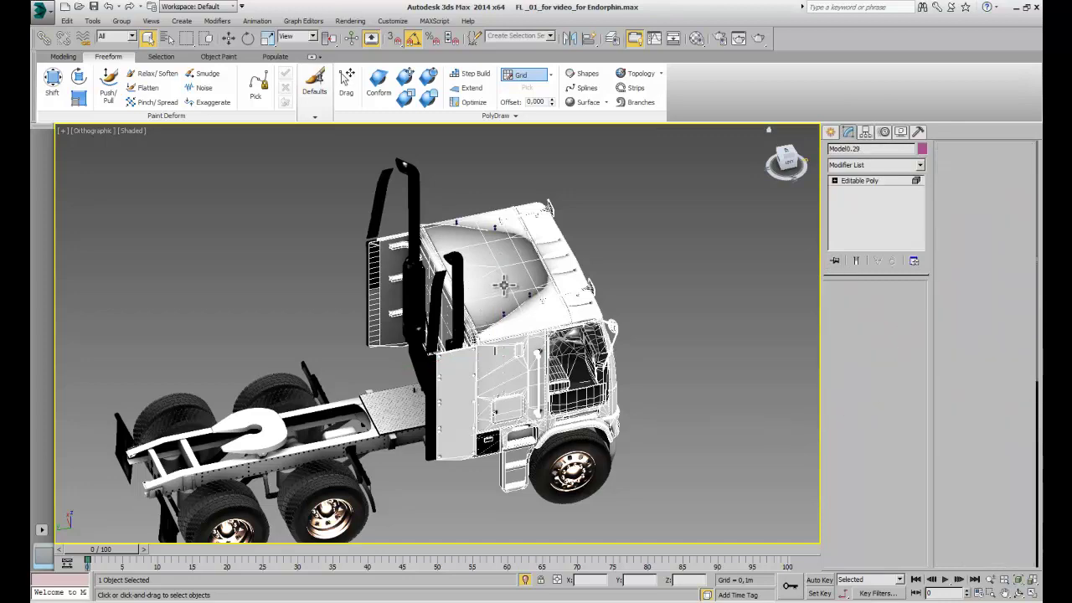
pyautogui.click(541, 299)
pyautogui.scroll(5, 557, 305)
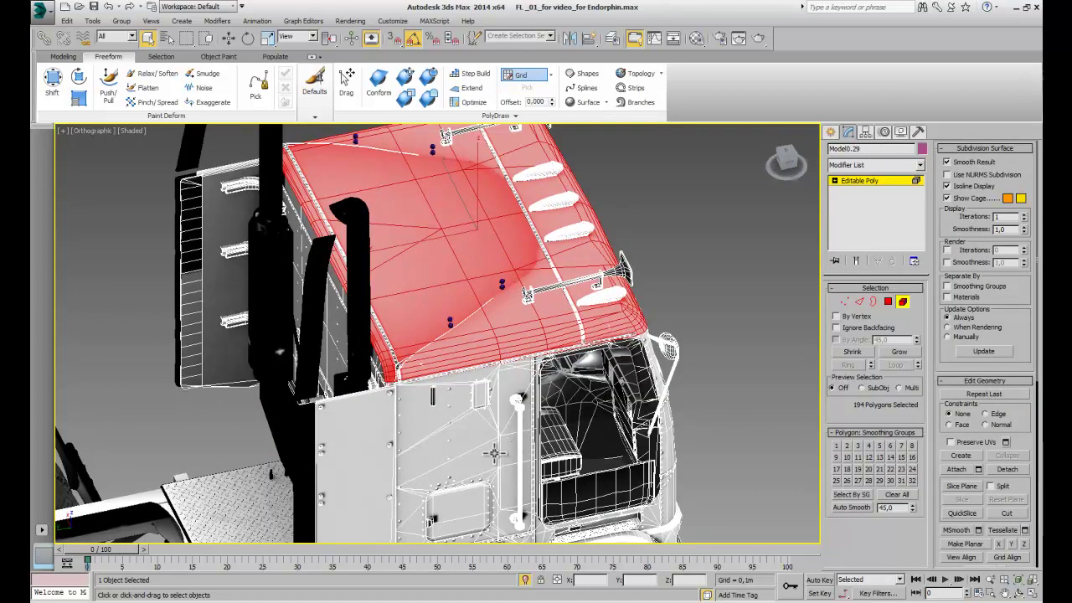
pyautogui.keyDown('ctrl'); pyautogui.click(482, 455); pyautogui.keyUp('ctrl')
# Add the hood, grille surround, lower headlight area and white panels beside the grille.
pyautogui.moveTo(673, 431)
pyautogui.keyDown('alt'); pyautogui.mouseDown(button='middle')
pyautogui.moveTo(582, 400)
pyautogui.moveTo(598, 417)
pyautogui.mouseUp(button='middle'); pyautogui.keyUp('alt')
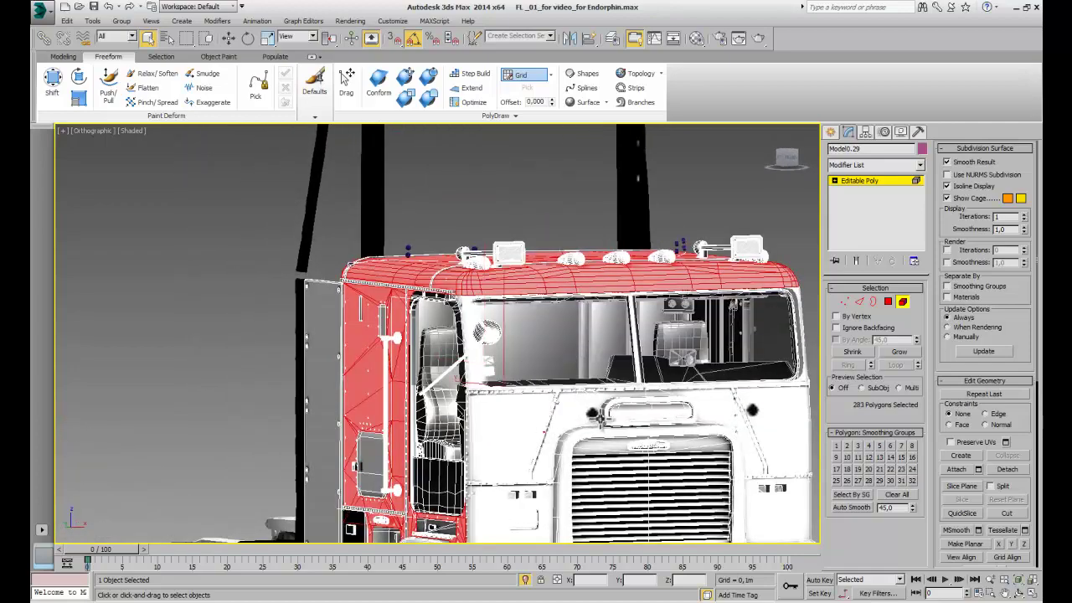
pyautogui.keyDown('ctrl'); pyautogui.click(576, 410); pyautogui.keyUp('ctrl')
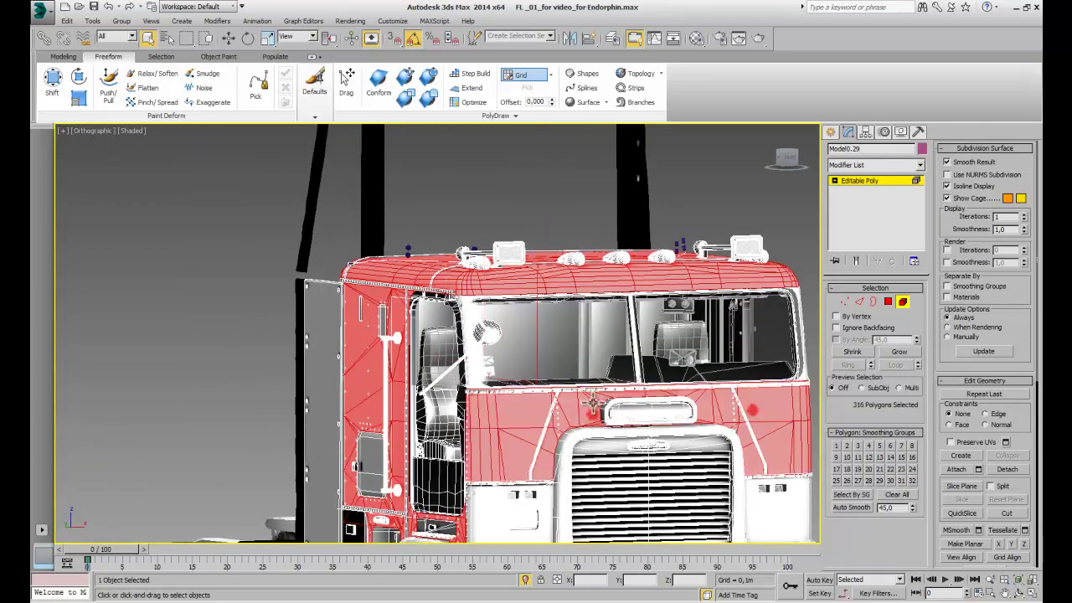
pyautogui.moveTo(576, 409); pyautogui.dragTo(556, 279, button='middle')
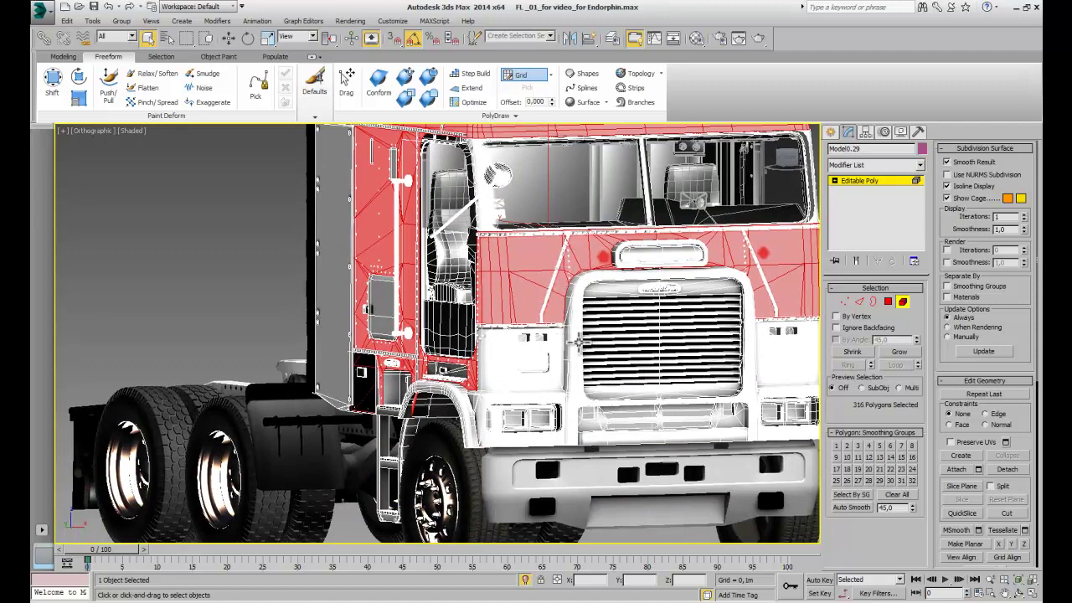
pyautogui.keyDown('ctrl'); pyautogui.click(578, 342); pyautogui.keyUp('ctrl')
pyautogui.keyDown('ctrl'); pyautogui.click(566, 363); pyautogui.keyUp('ctrl')
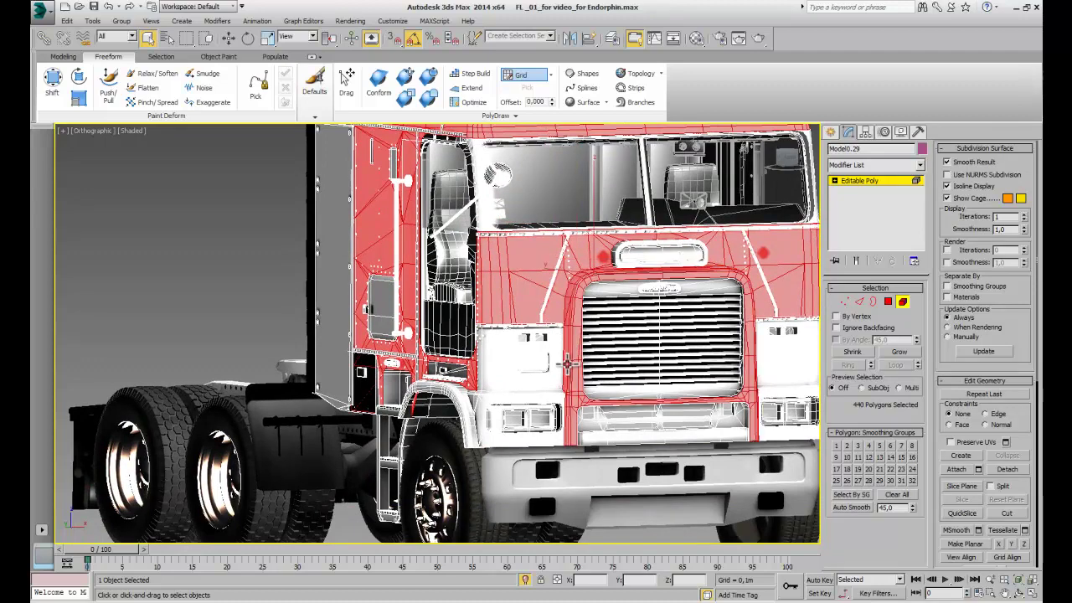
pyautogui.keyDown('ctrl'); pyautogui.click(517, 397); pyautogui.keyUp('ctrl')
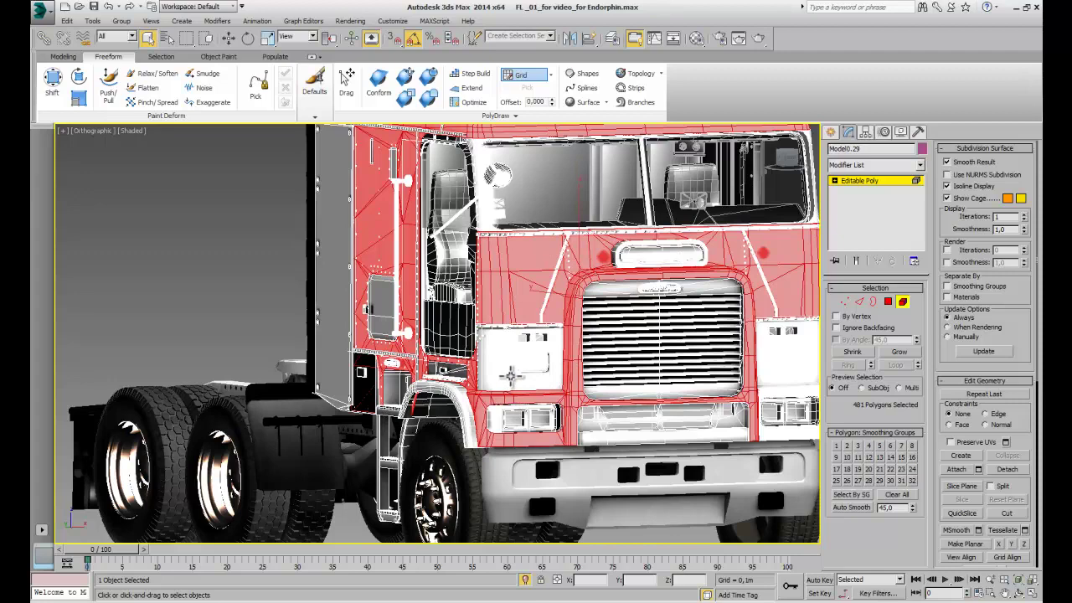
pyautogui.keyDown('ctrl'); pyautogui.click(503, 369); pyautogui.keyUp('ctrl')
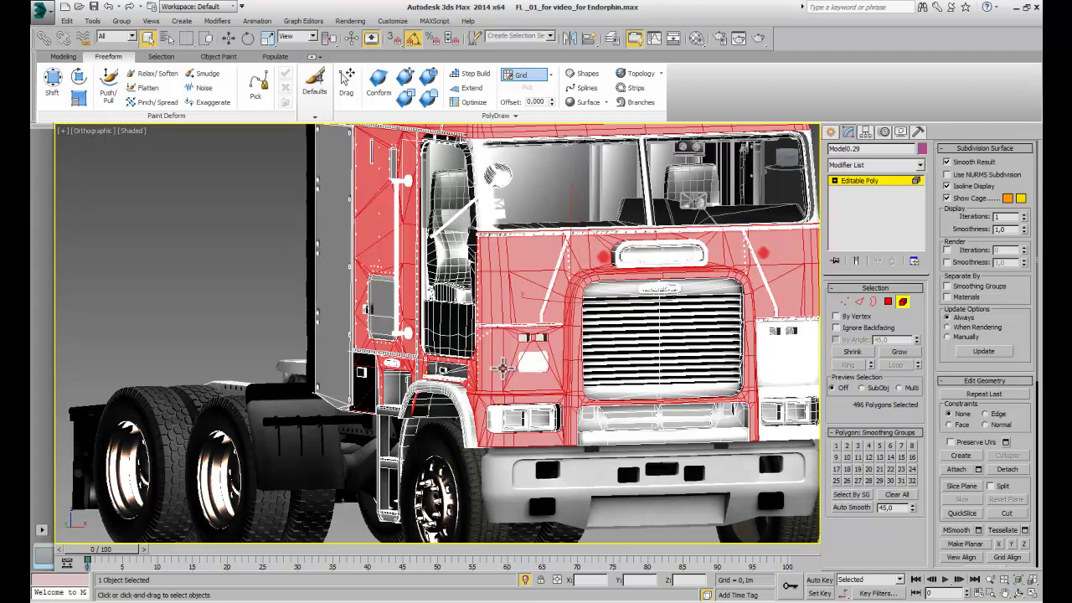
pyautogui.keyDown('ctrl'); pyautogui.click(779, 367); pyautogui.keyUp('ctrl')
pyautogui.keyDown('ctrl'); pyautogui.click(797, 391); pyautogui.keyUp('ctrl')
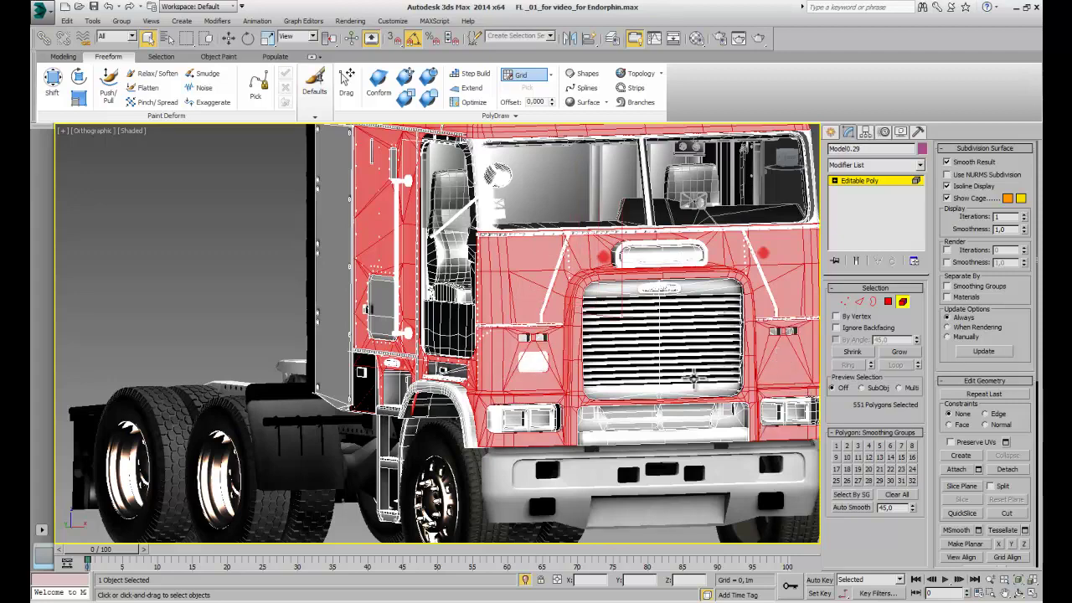
# Add the door pillar and windshield pillar polygons to the selection.
pyautogui.moveTo(721, 314)
pyautogui.keyDown('alt'); pyautogui.mouseDown(button='middle')
pyautogui.moveTo(617, 346)
pyautogui.moveTo(521, 270)
pyautogui.mouseUp(button='middle'); pyautogui.keyUp('alt')
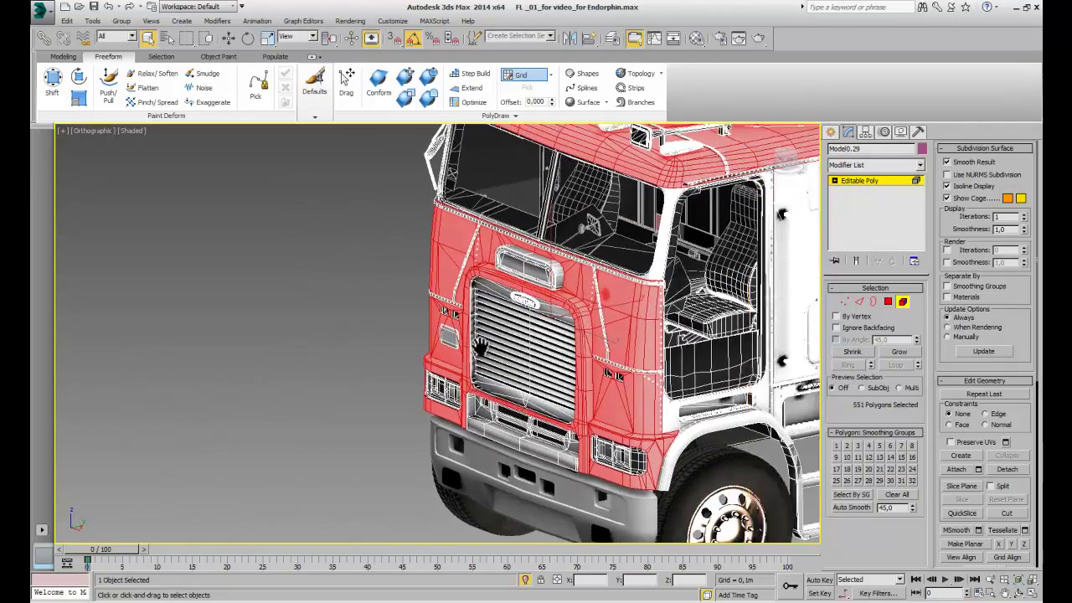
pyautogui.keyDown('ctrl'); pyautogui.click(558, 235); pyautogui.keyUp('ctrl')
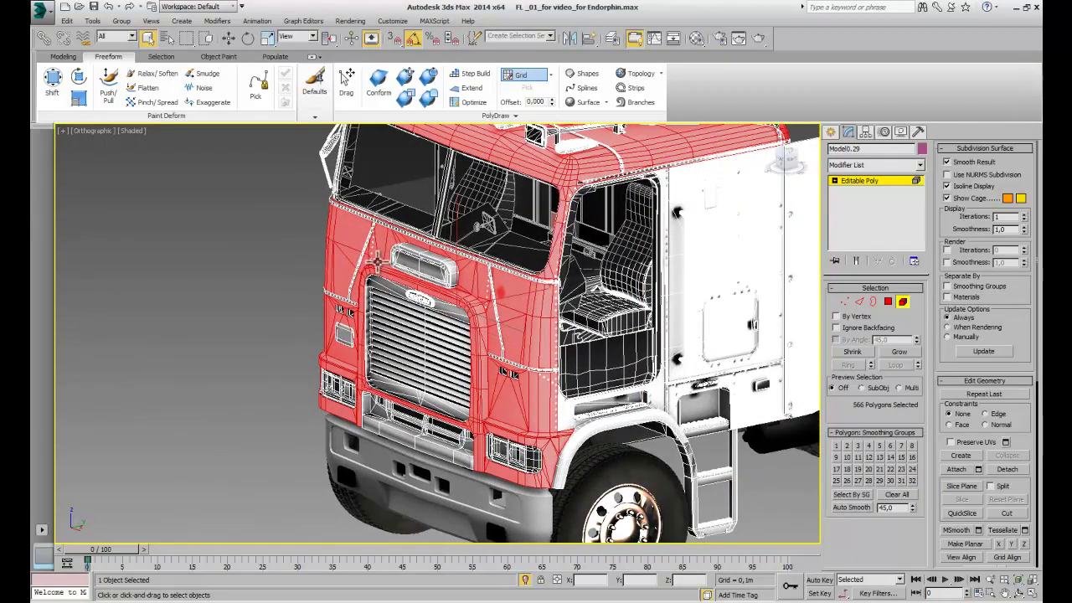
pyautogui.keyDown('alt'); pyautogui.moveTo(378, 262); pyautogui.dragTo(378, 288, button='middle'); pyautogui.keyUp('alt')
pyautogui.keyDown('ctrl'); pyautogui.click(398, 244); pyautogui.keyUp('ctrl')
pyautogui.scroll(2, 490, 197)
pyautogui.scroll(2, 497, 195)
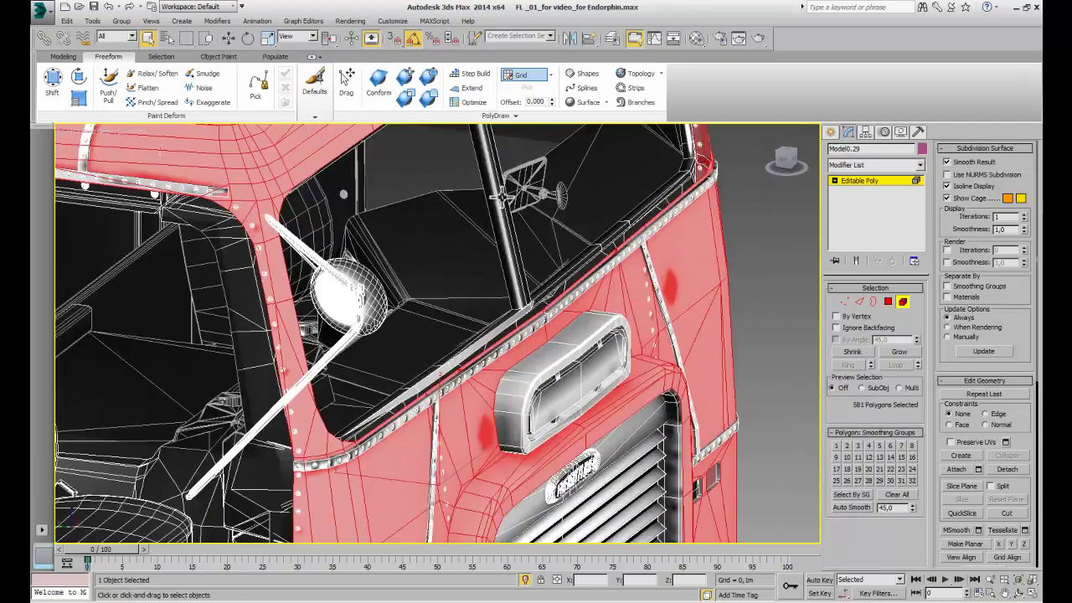
pyautogui.keyDown('ctrl'); pyautogui.click(502, 199); pyautogui.keyUp('ctrl')
pyautogui.scroll(-4, 503, 197)
# Add the cab side, door and rear side panels, undoing one stray pick near the door.
pyautogui.moveTo(589, 245)
pyautogui.keyDown('alt'); pyautogui.mouseDown(button='middle')
pyautogui.moveTo(529, 267)
pyautogui.moveTo(384, 245)
pyautogui.moveTo(353, 230)
pyautogui.moveTo(329, 263)
pyautogui.moveTo(567, 279)
pyautogui.mouseUp(button='middle'); pyautogui.keyUp('alt')
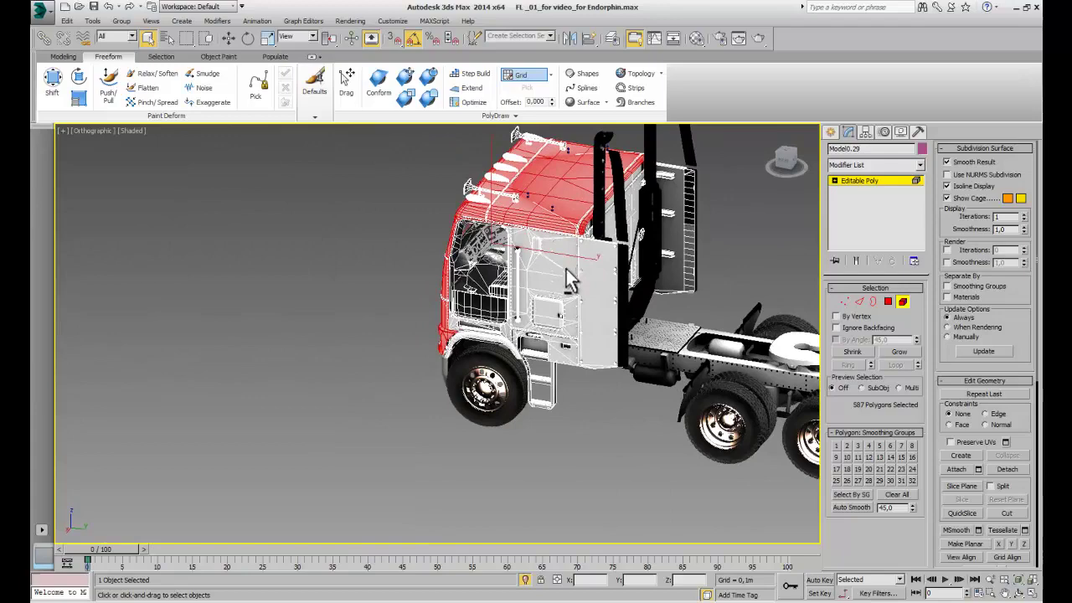
pyautogui.keyDown('ctrl'); pyautogui.click(563, 284); pyautogui.keyUp('ctrl')
pyautogui.keyDown('ctrl'); pyautogui.click(596, 289); pyautogui.keyUp('ctrl')
pyautogui.keyDown('alt'); pyautogui.moveTo(702, 276); pyautogui.dragTo(410, 280, button='middle'); pyautogui.keyUp('alt')
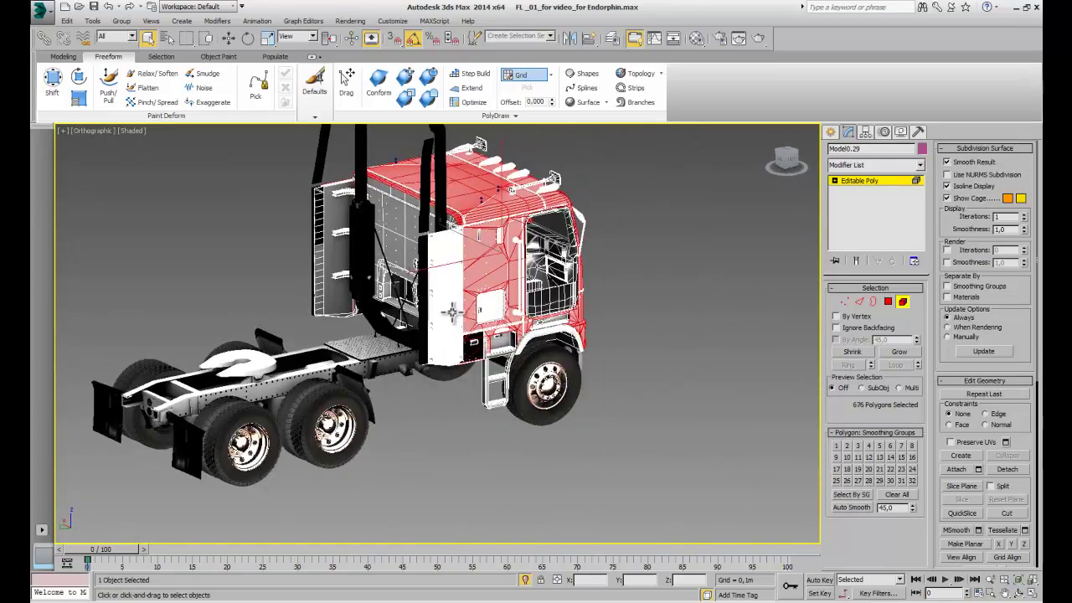
pyautogui.keyDown('ctrl'); pyautogui.click(452, 312); pyautogui.keyUp('ctrl')
pyautogui.keyDown('ctrl'); pyautogui.click(411, 313); pyautogui.keyUp('ctrl')
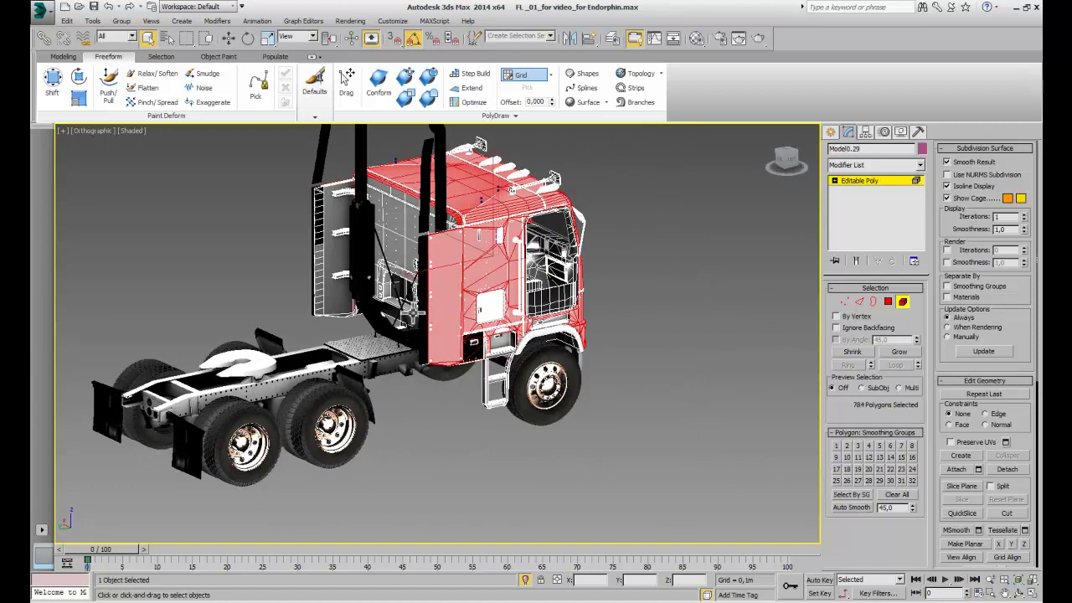
pyautogui.hotkey('ctrl', 'z')
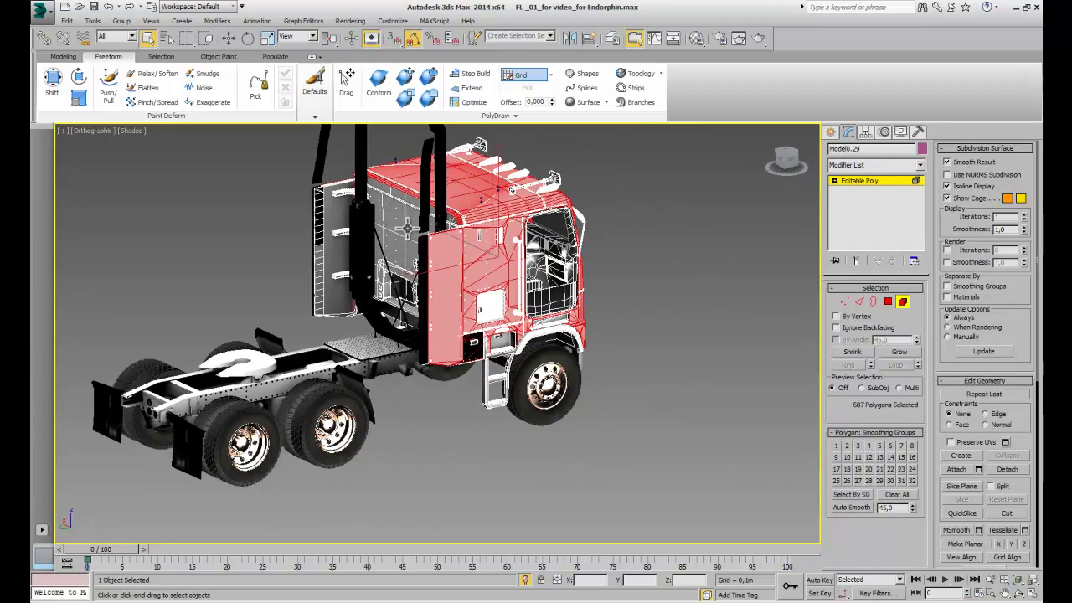
pyautogui.keyDown('ctrl'); pyautogui.click(407, 227); pyautogui.keyUp('ctrl')
pyautogui.keyDown('alt'); pyautogui.moveTo(393, 311); pyautogui.dragTo(664, 310, button='middle'); pyautogui.keyUp('alt')
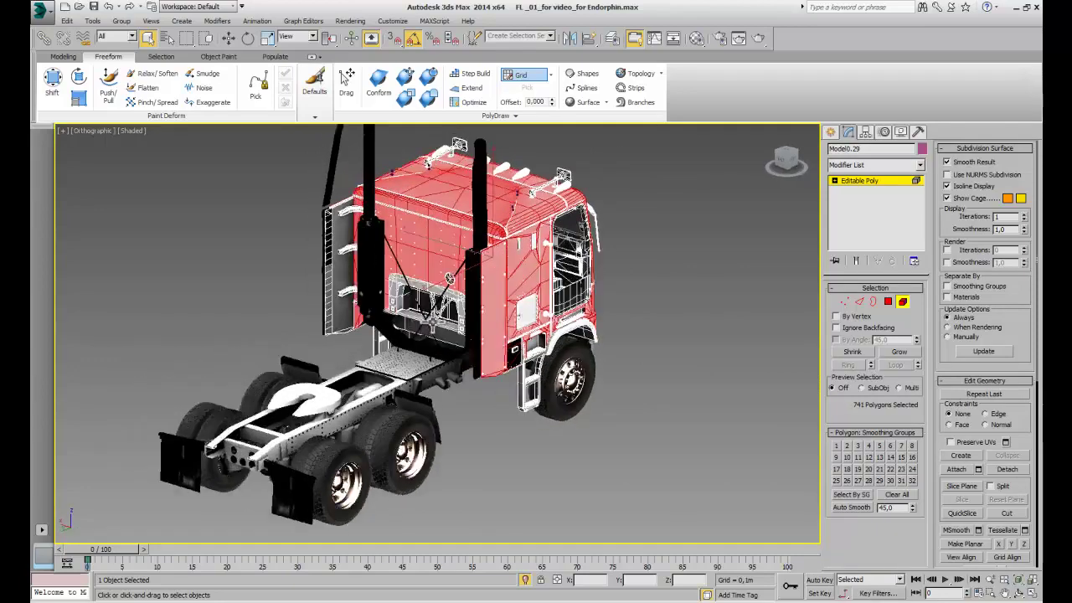
# Add the first seat's back and cushion polygons to the selection.
pyautogui.keyDown('alt'); pyautogui.moveTo(665, 309); pyautogui.dragTo(542, 261, button='middle'); pyautogui.keyUp('alt')
pyautogui.scroll(2, 541, 262)
pyautogui.scroll(3, 545, 258)
pyautogui.scroll(2, 544, 258)
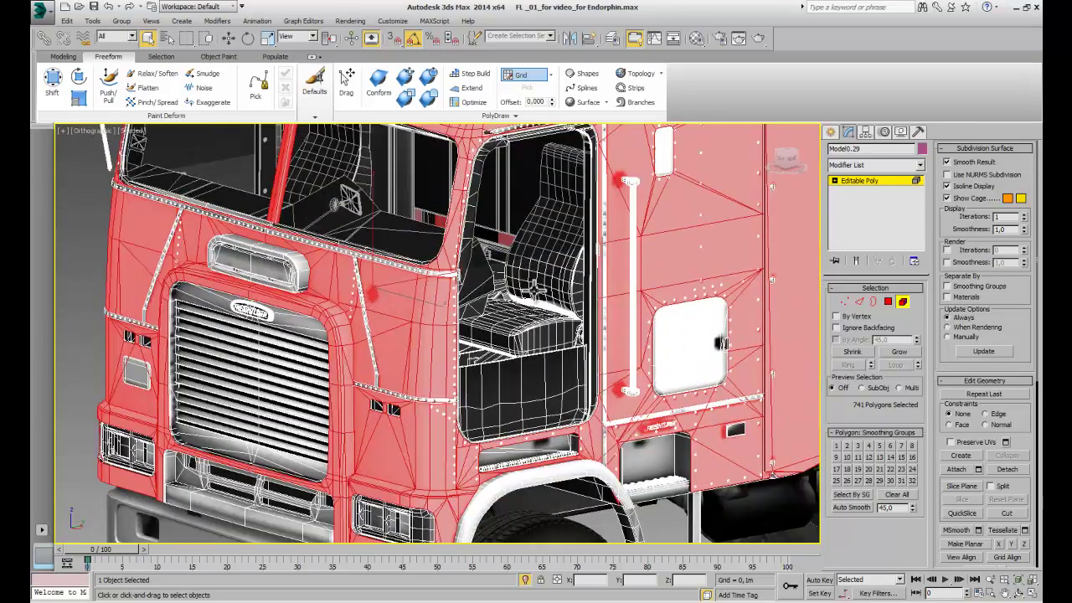
pyautogui.keyDown('ctrl'); pyautogui.click(554, 270); pyautogui.keyUp('ctrl')
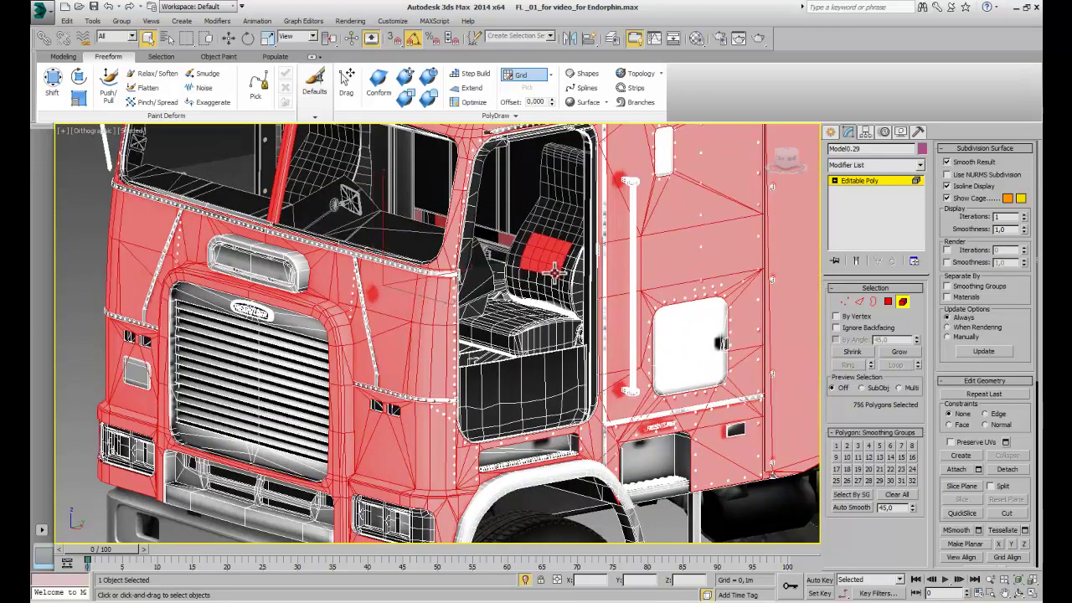
pyautogui.keyDown('ctrl'); pyautogui.click(557, 223); pyautogui.keyUp('ctrl')
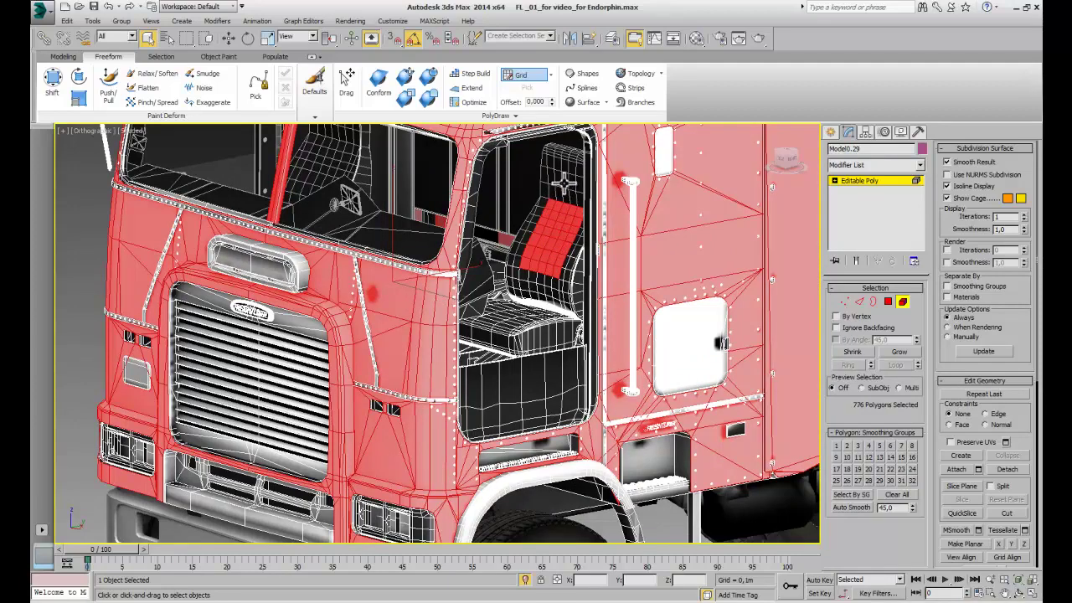
pyautogui.keyDown('ctrl'); pyautogui.click(564, 183); pyautogui.keyUp('ctrl')
pyautogui.keyDown('ctrl'); pyautogui.click(538, 292); pyautogui.keyUp('ctrl')
pyautogui.keyDown('ctrl'); pyautogui.click(496, 321); pyautogui.keyUp('ctrl')
pyautogui.keyDown('ctrl'); pyautogui.click(482, 334); pyautogui.keyUp('ctrl')
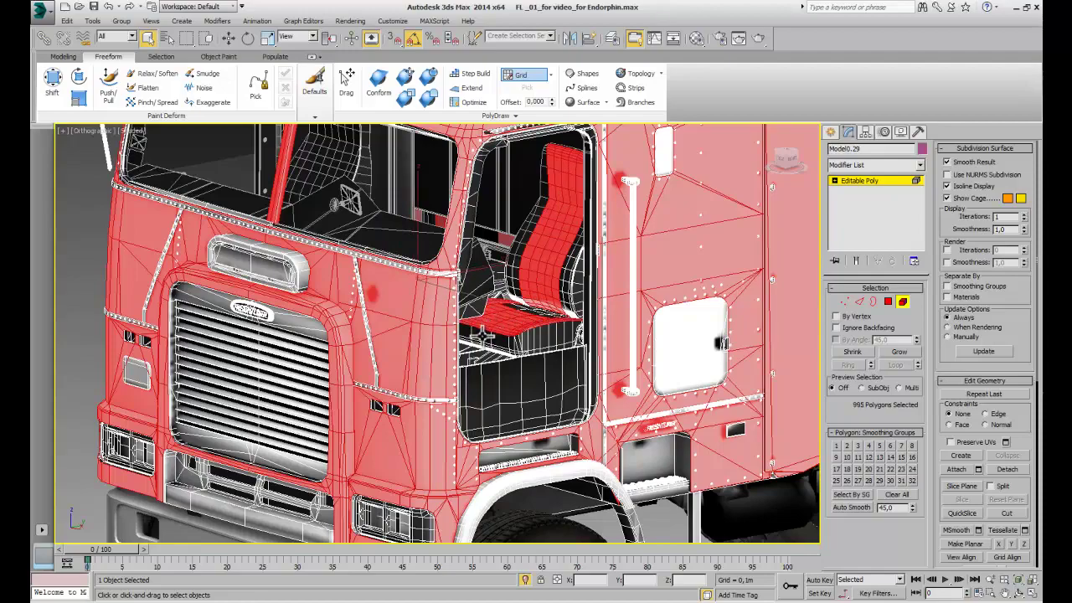
pyautogui.keyDown('ctrl'); pyautogui.click(484, 335); pyautogui.keyUp('ctrl')
pyautogui.scroll(-2, 503, 345)
pyautogui.scroll(-2, 521, 355)
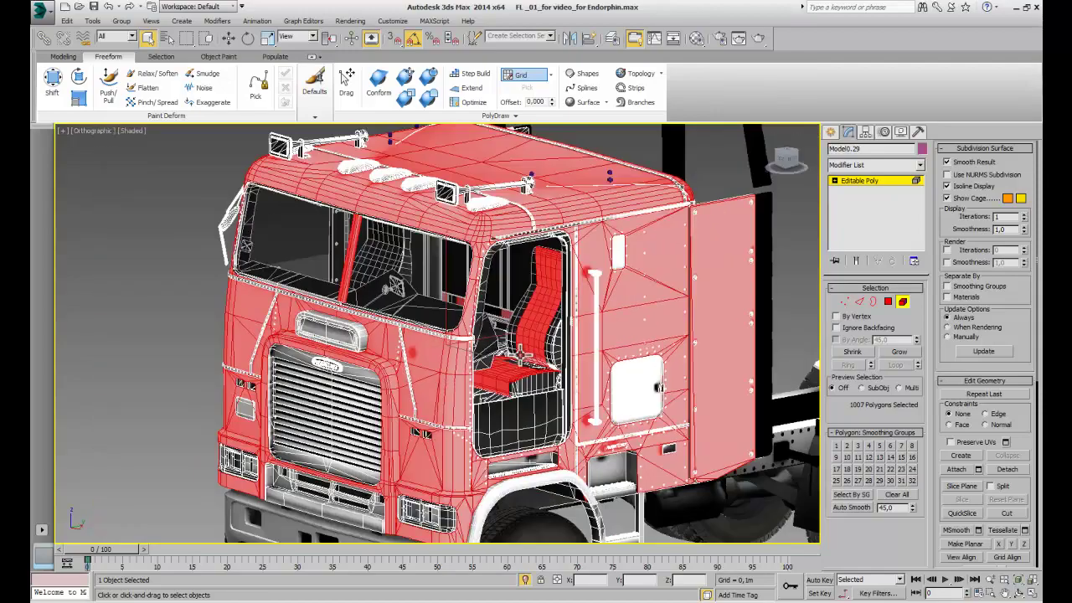
# Paint the other seat's back and cushion into the selection.
pyautogui.keyDown('alt'); pyautogui.moveTo(450, 343); pyautogui.dragTo(518, 341, button='middle'); pyautogui.keyUp('alt')
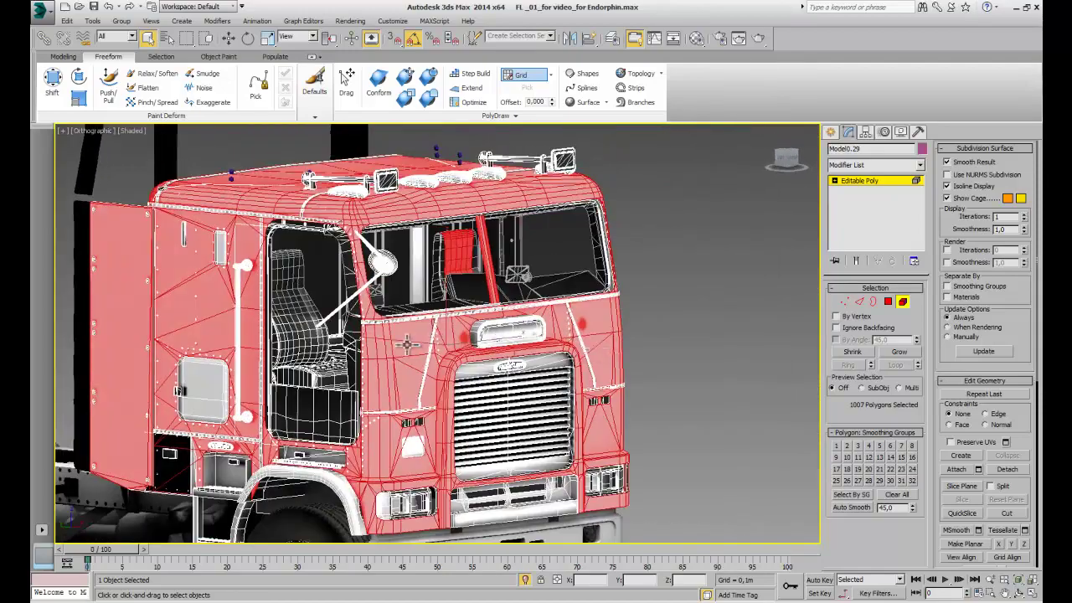
pyautogui.scroll(3, 518, 341)
pyautogui.moveTo(313, 261); pyautogui.dragTo(453, 270, button='middle')
pyautogui.keyDown('ctrl'); pyautogui.moveTo(170, 216); pyautogui.dragTo(211, 366); pyautogui.keyUp('ctrl')
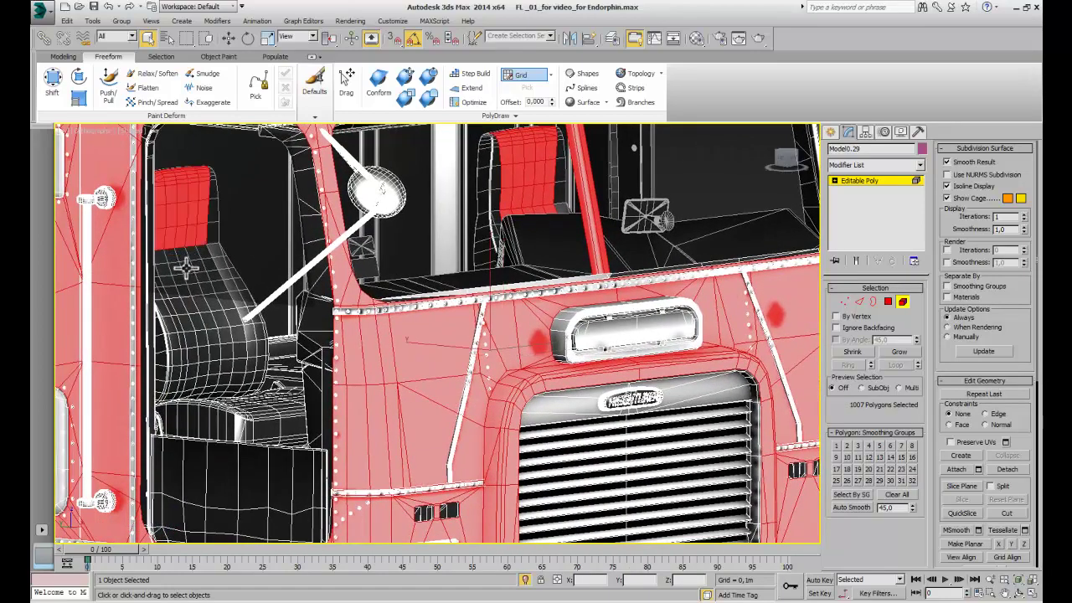
pyautogui.moveTo(212, 375)
pyautogui.keyDown('ctrl'); pyautogui.mouseDown()
pyautogui.moveTo(276, 411)
pyautogui.moveTo(280, 425)
pyautogui.mouseUp(); pyautogui.keyUp('ctrl')
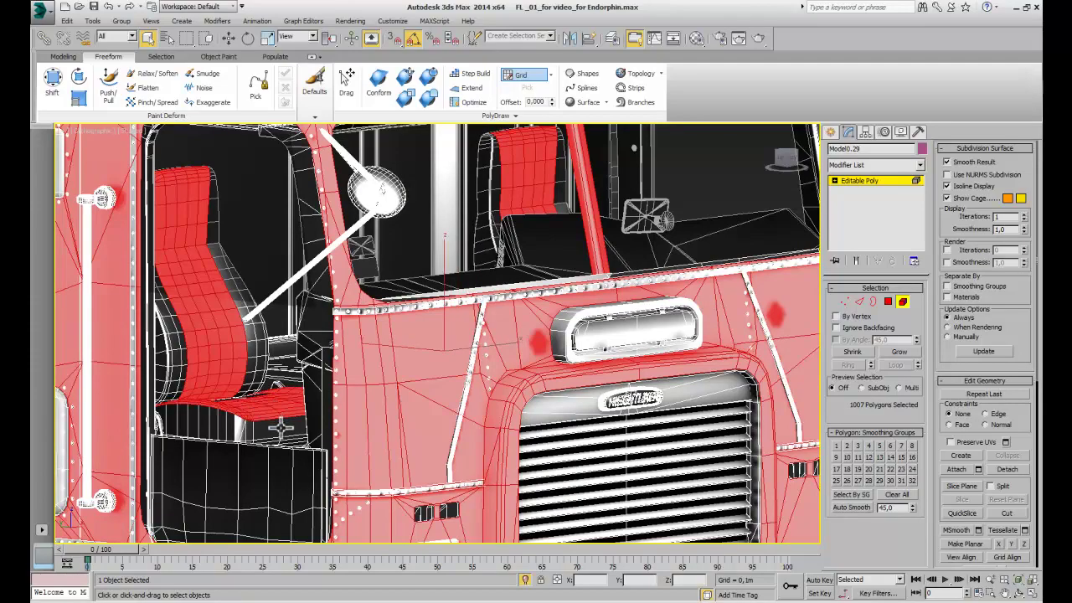
pyautogui.scroll(-4, 288, 340)
# Add the dashboard part, check the cab, and invert the selection with Ctrl+I.
pyautogui.moveTo(400, 299)
pyautogui.keyDown('alt'); pyautogui.mouseDown(button='middle')
pyautogui.moveTo(202, 330)
pyautogui.moveTo(420, 374)
pyautogui.mouseUp(button='middle'); pyautogui.keyUp('alt')
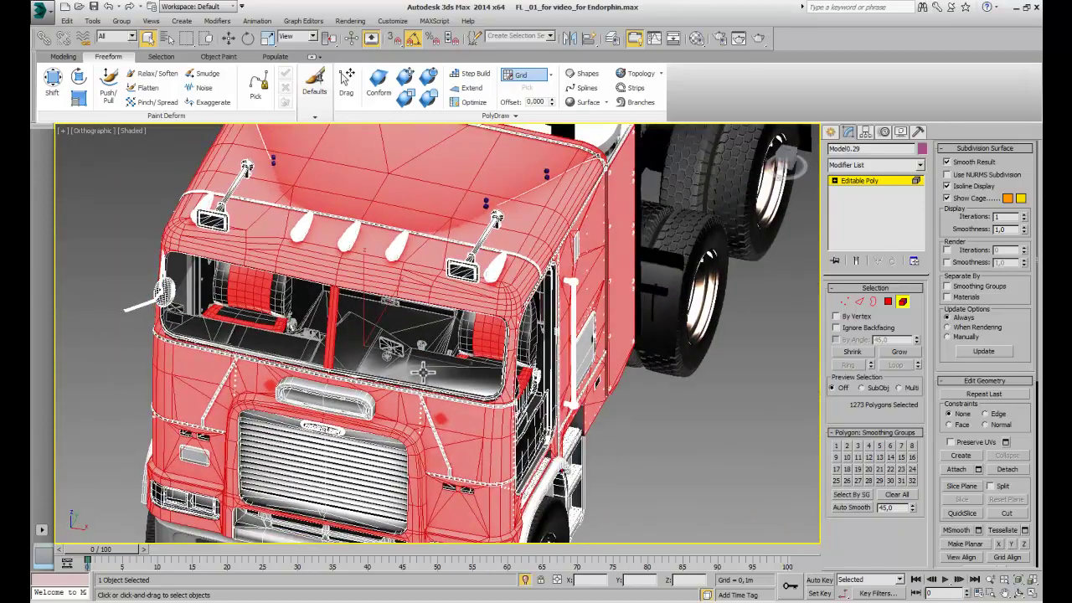
pyautogui.keyDown('ctrl'); pyautogui.click(422, 372); pyautogui.keyUp('ctrl')
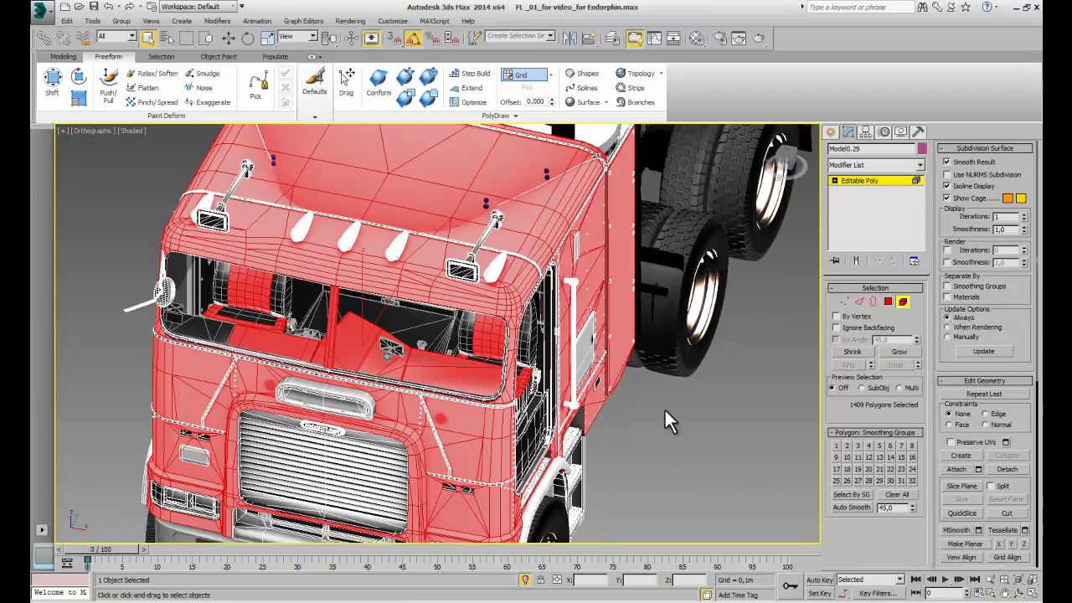
pyautogui.moveTo(424, 412)
pyautogui.mouseDown(button='middle')
pyautogui.moveTo(434, 380)
pyautogui.moveTo(421, 385)
pyautogui.mouseUp(button='middle')
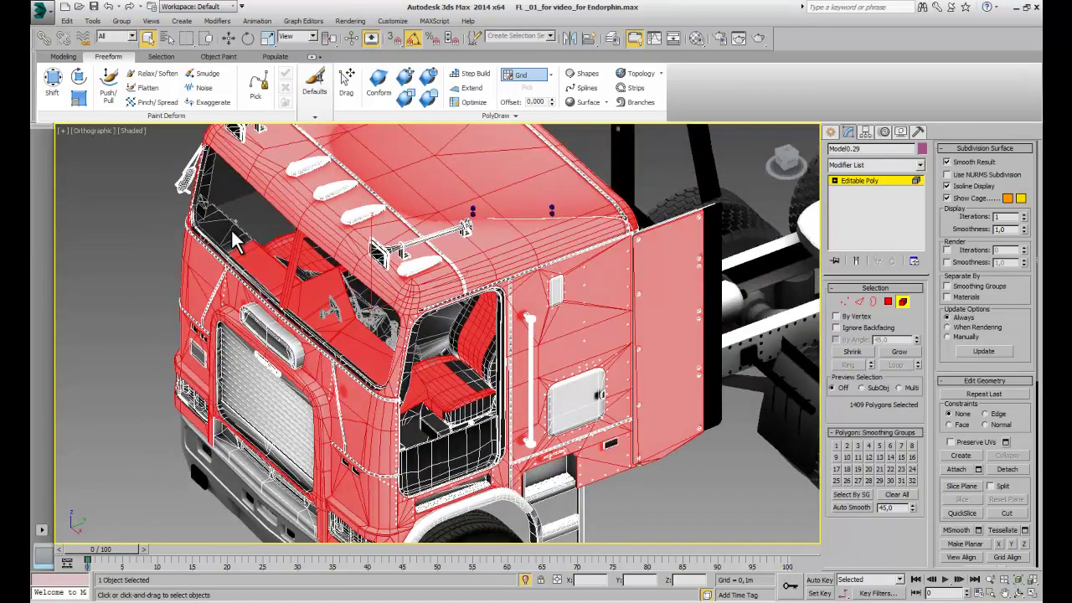
pyautogui.moveTo(237, 241)
pyautogui.keyDown('alt'); pyautogui.mouseDown(button='middle')
pyautogui.moveTo(362, 369)
pyautogui.moveTo(578, 164)
pyautogui.moveTo(586, 265)
pyautogui.mouseUp(button='middle'); pyautogui.keyUp('alt')
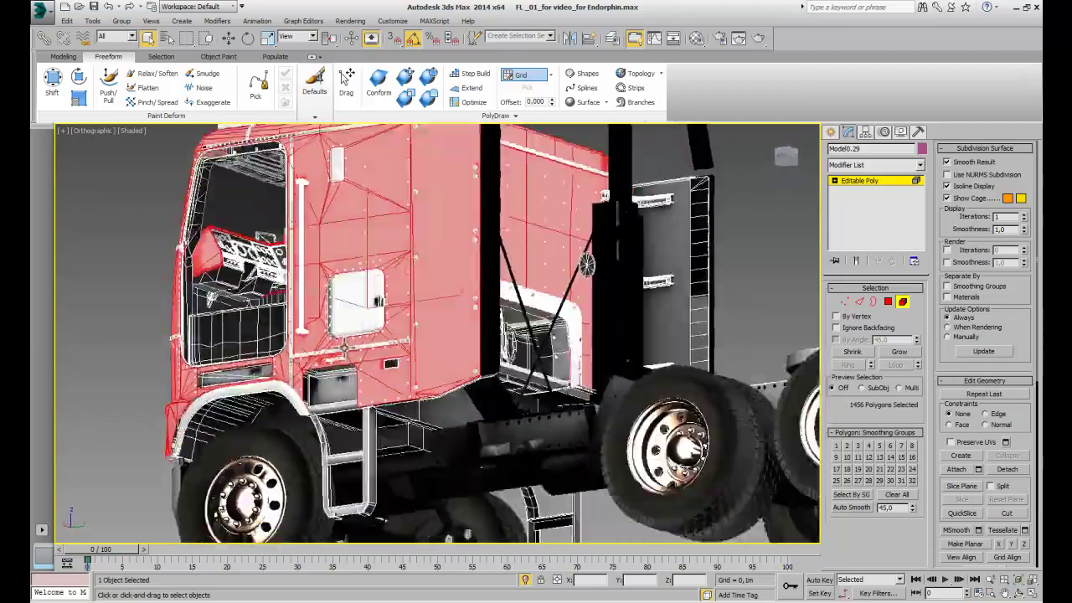
pyautogui.moveTo(343, 347)
pyautogui.keyDown('alt'); pyautogui.mouseDown(button='middle')
pyautogui.moveTo(418, 311)
pyautogui.moveTo(433, 410)
pyautogui.mouseUp(button='middle'); pyautogui.keyUp('alt')
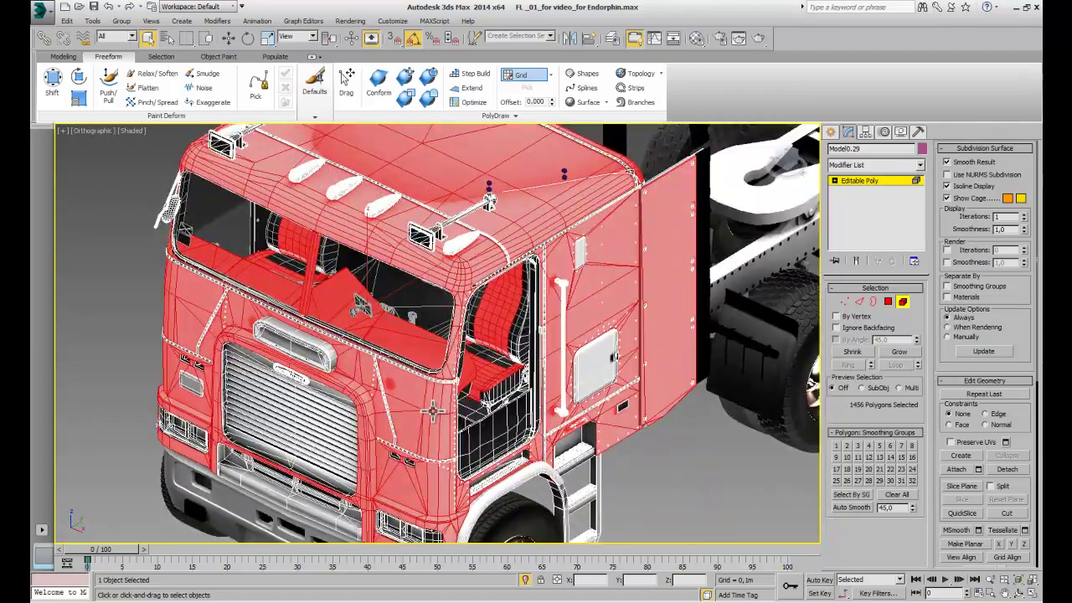
pyautogui.hotkey('ctrl', 'i')
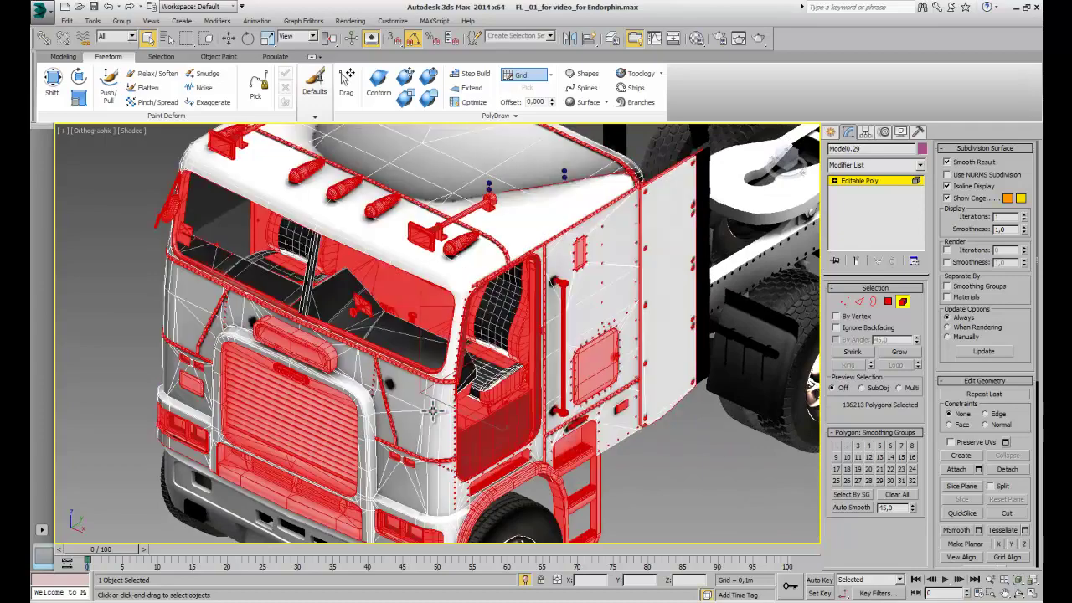
# Delete the selected non-body cab polygons, leave polygon editing and save the scene.
pyautogui.press('Delete')
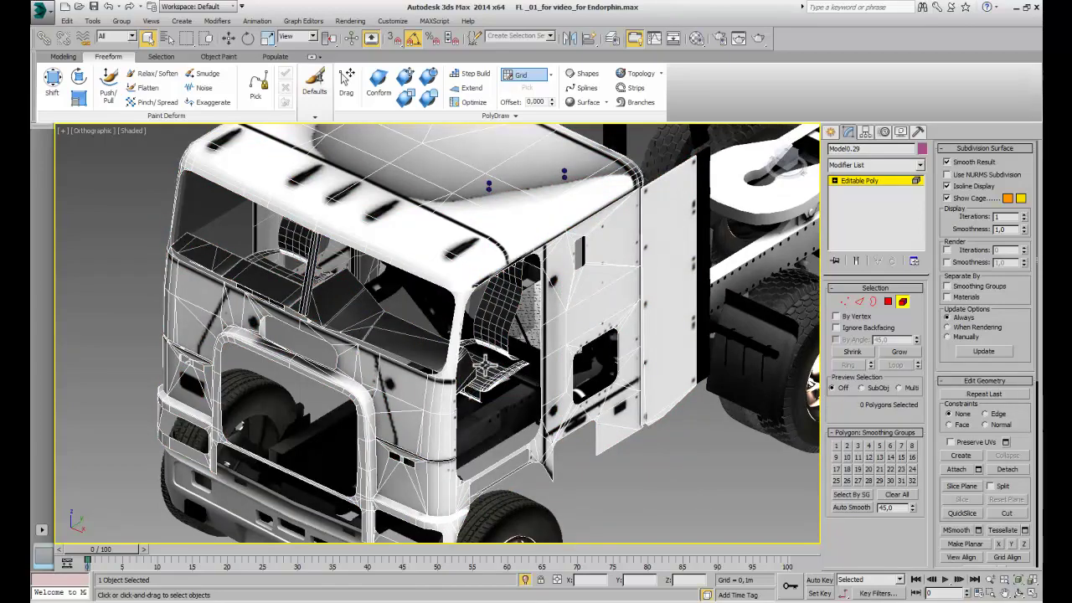
pyautogui.click(830, 132)
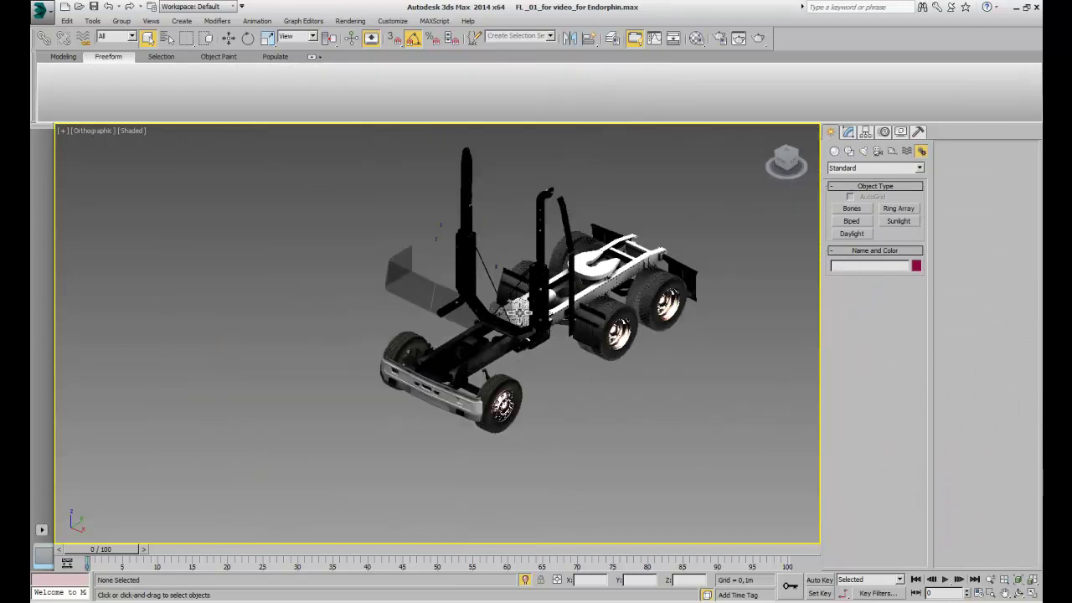
pyautogui.hotkey('ctrl', 's')
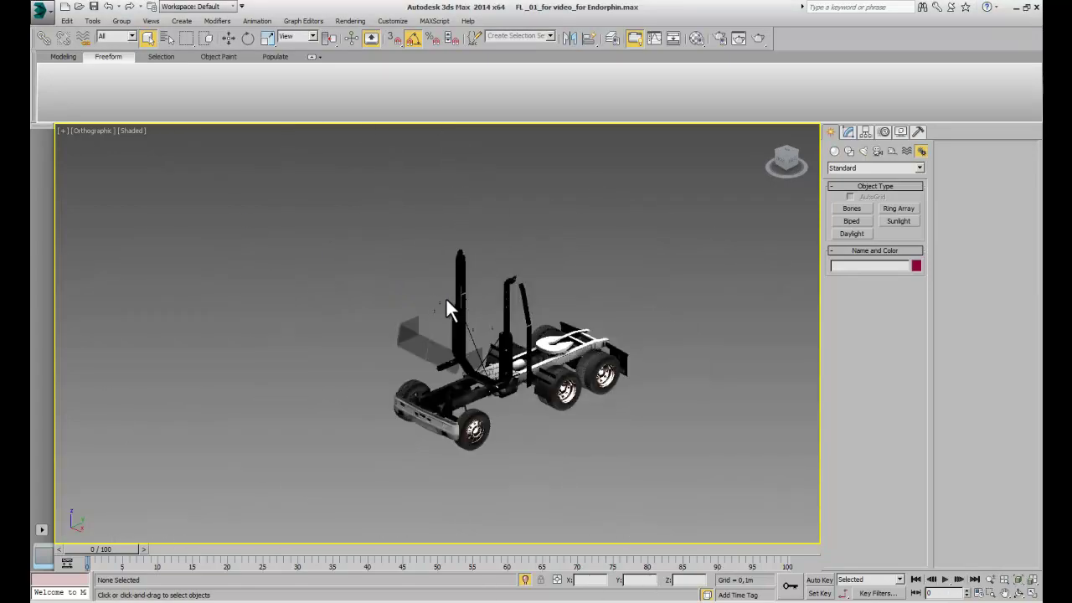
# Select the exhaust stack object and delete its Unwrap UVW modifier.
pyautogui.scroll(5, 446, 303)
pyautogui.click(486, 350)
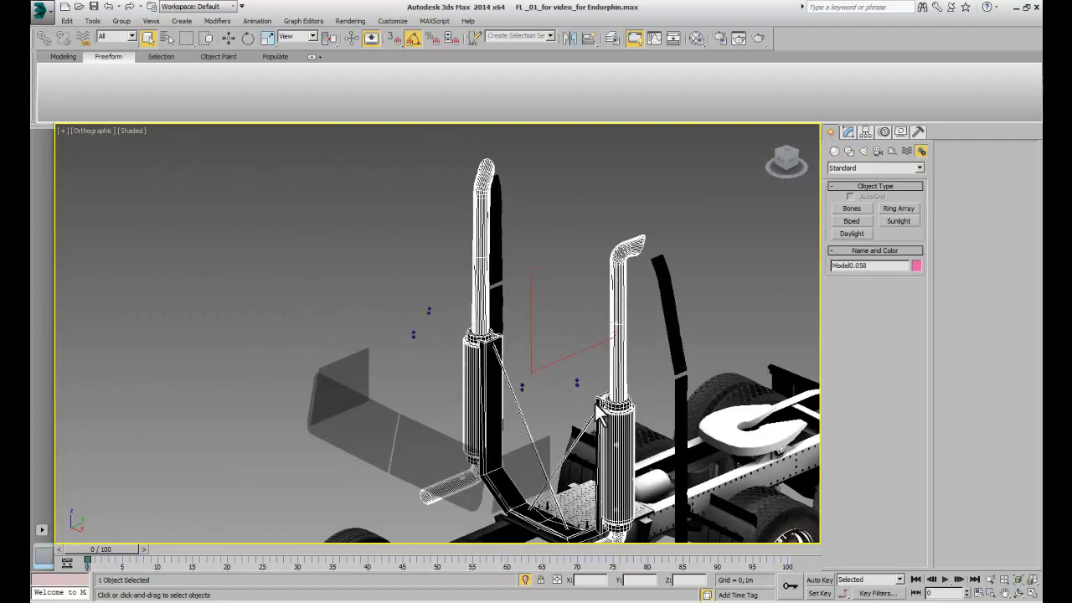
pyautogui.click(849, 132)
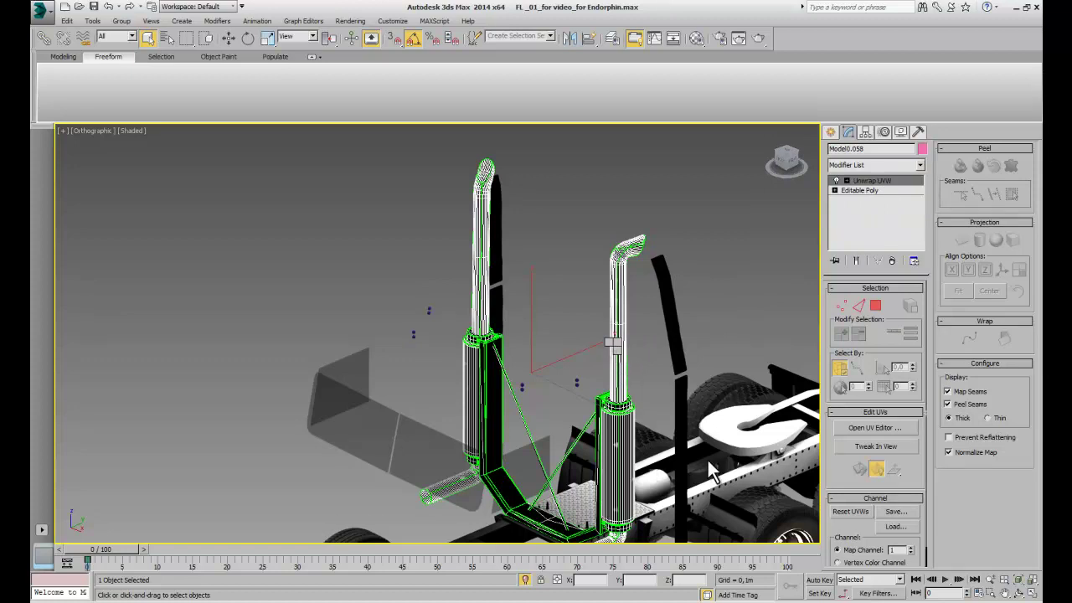
pyautogui.click(892, 261)
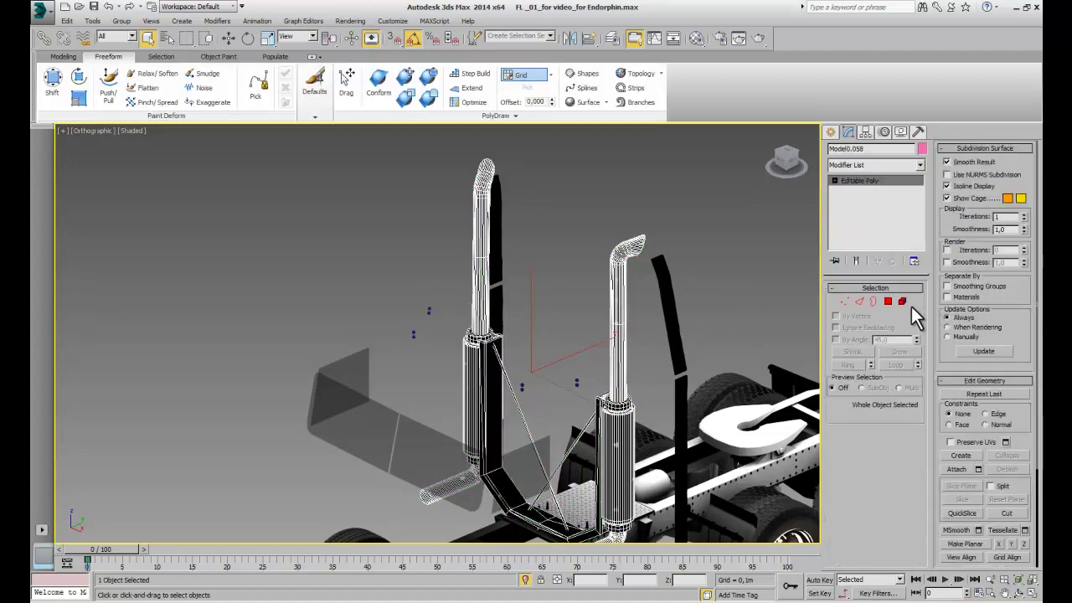
# In Element mode, select both mufflers, both upper pipes and the bent bracket.
pyautogui.press('5')
pyautogui.click(611, 444)
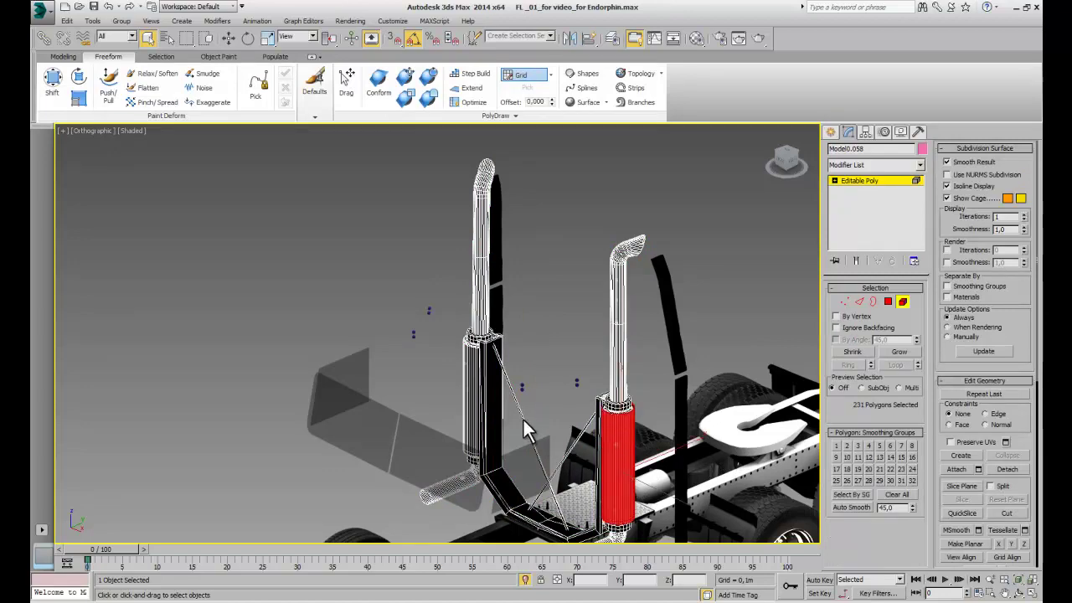
pyautogui.keyDown('ctrl'); pyautogui.click(474, 374); pyautogui.keyUp('ctrl')
pyautogui.keyDown('ctrl'); pyautogui.click(483, 289); pyautogui.keyUp('ctrl')
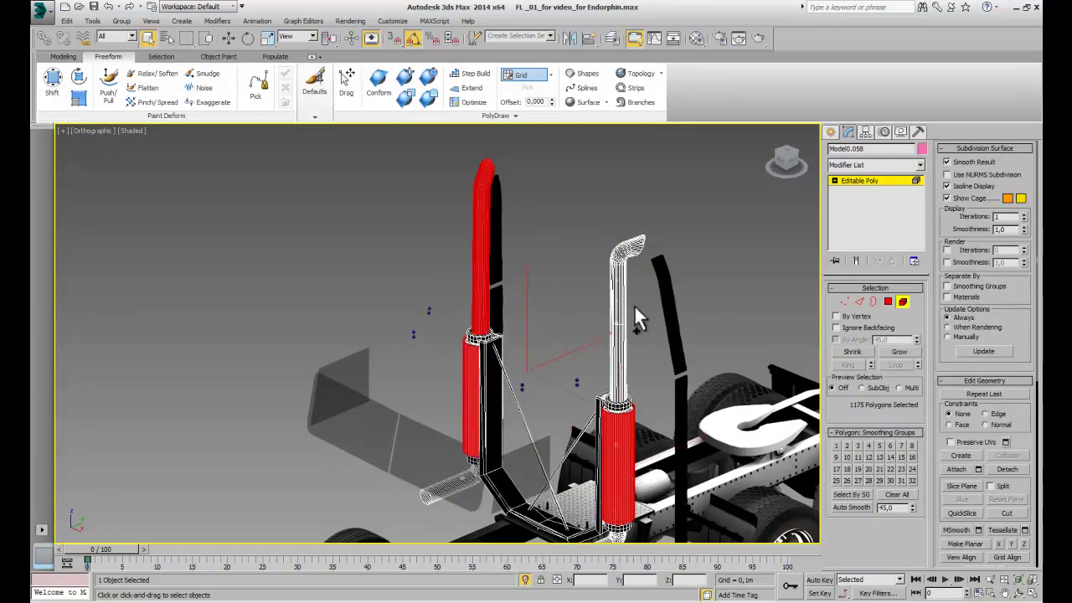
pyautogui.keyDown('ctrl'); pyautogui.click(612, 332); pyautogui.keyUp('ctrl')
pyautogui.moveTo(606, 511); pyautogui.dragTo(584, 335, button='middle')
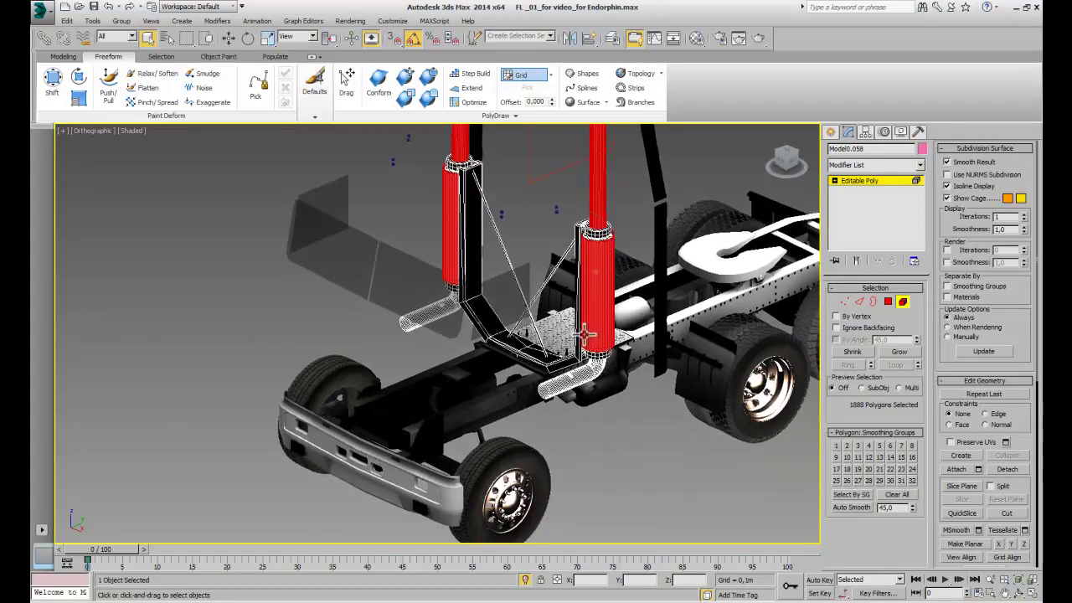
pyautogui.keyDown('ctrl'); pyautogui.click(531, 353); pyautogui.keyUp('ctrl')
pyautogui.keyDown('ctrl'); pyautogui.click(476, 306); pyautogui.keyUp('ctrl')
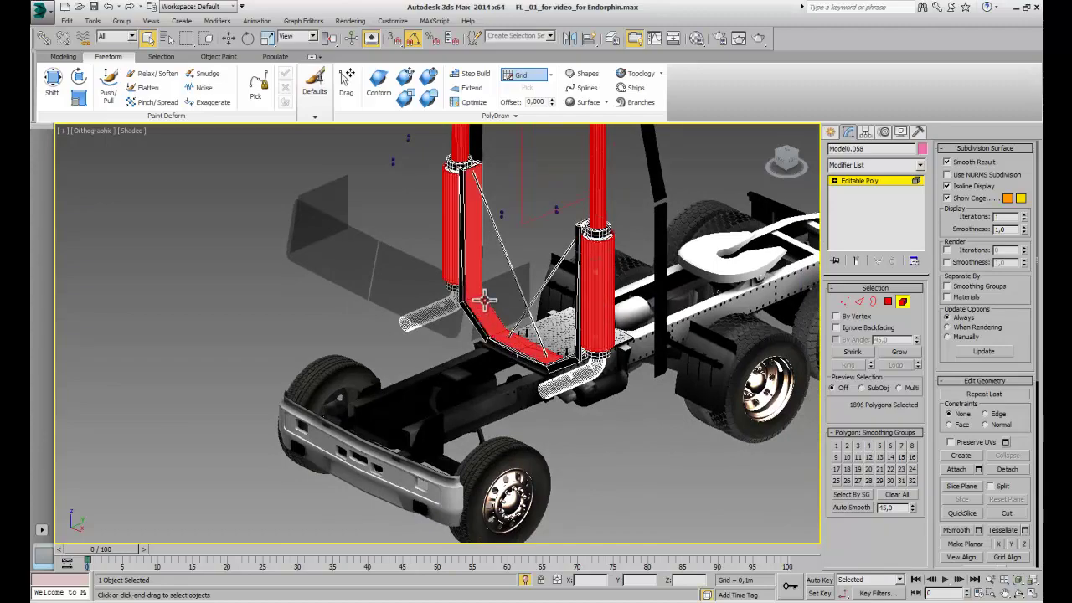
# Add the remaining bracket faces, delete the selected elements and exit editing.
pyautogui.keyDown('alt'); pyautogui.moveTo(555, 347); pyautogui.dragTo(639, 353, button='middle'); pyautogui.keyUp('alt')
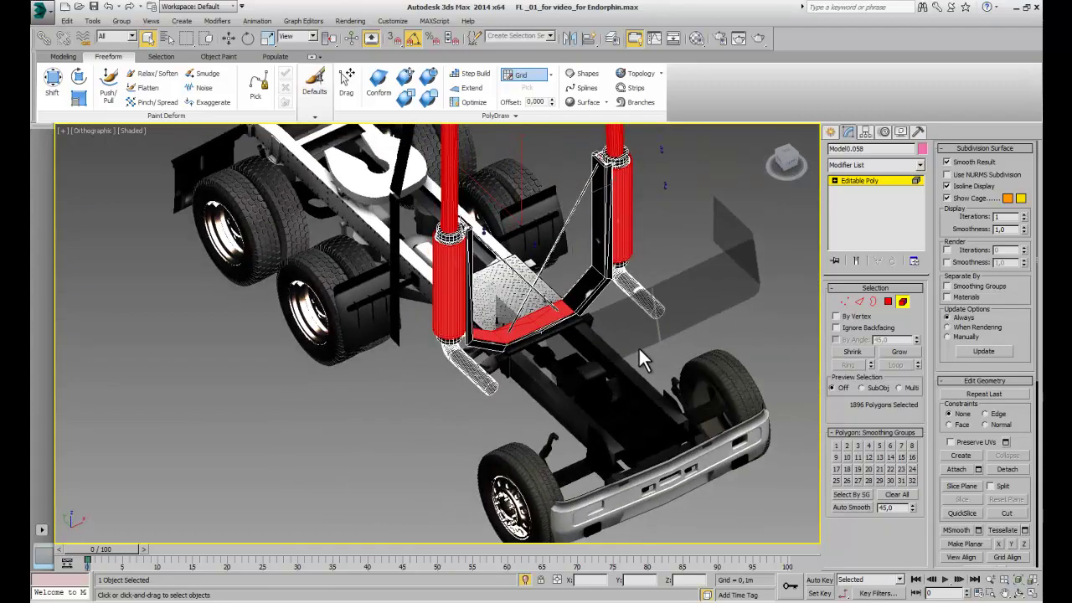
pyautogui.keyDown('ctrl'); pyautogui.click(596, 253); pyautogui.keyUp('ctrl')
pyautogui.keyDown('alt'); pyautogui.moveTo(672, 306); pyautogui.dragTo(444, 286, button='middle'); pyautogui.keyUp('alt')
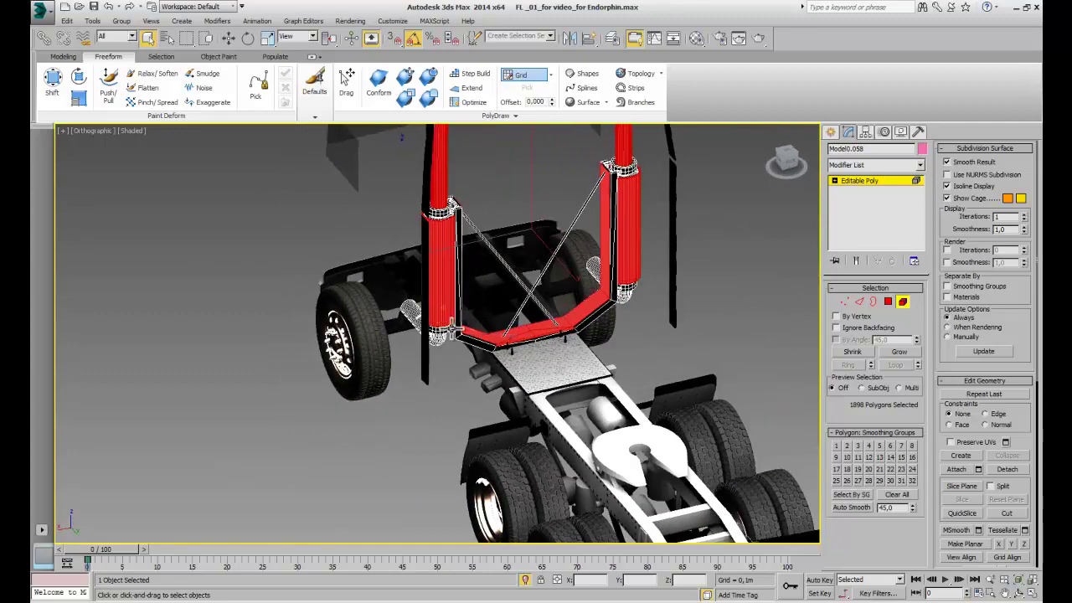
pyautogui.keyDown('alt'); pyautogui.moveTo(452, 325); pyautogui.dragTo(540, 310, button='middle'); pyautogui.keyUp('alt')
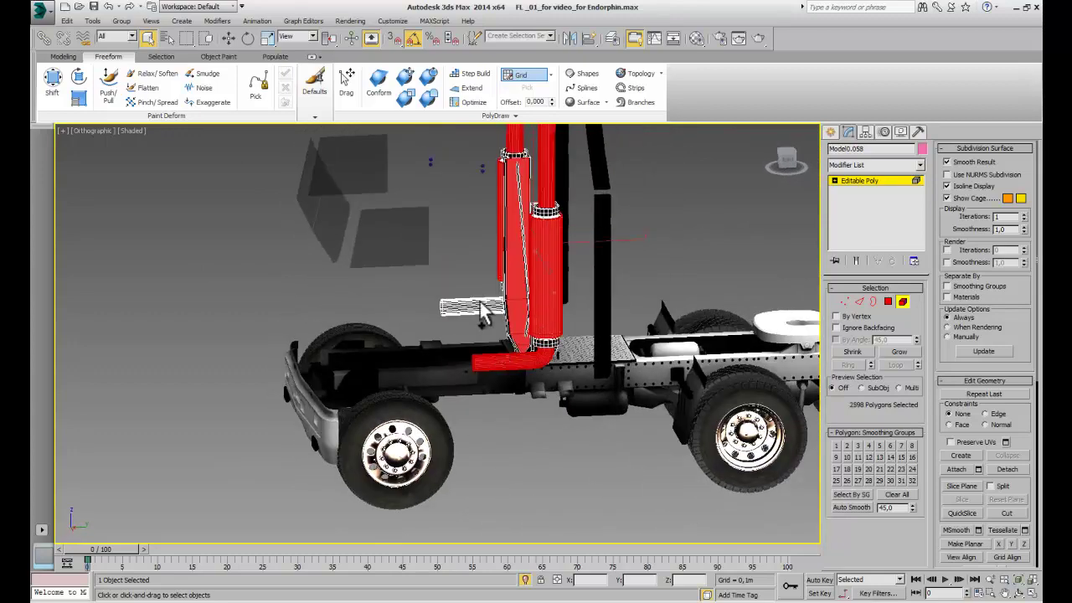
pyautogui.moveTo(519, 335)
pyautogui.keyDown('alt'); pyautogui.mouseDown(button='middle')
pyautogui.moveTo(529, 339)
pyautogui.moveTo(499, 325)
pyautogui.mouseUp(button='middle'); pyautogui.keyUp('alt')
pyautogui.click(500, 325)
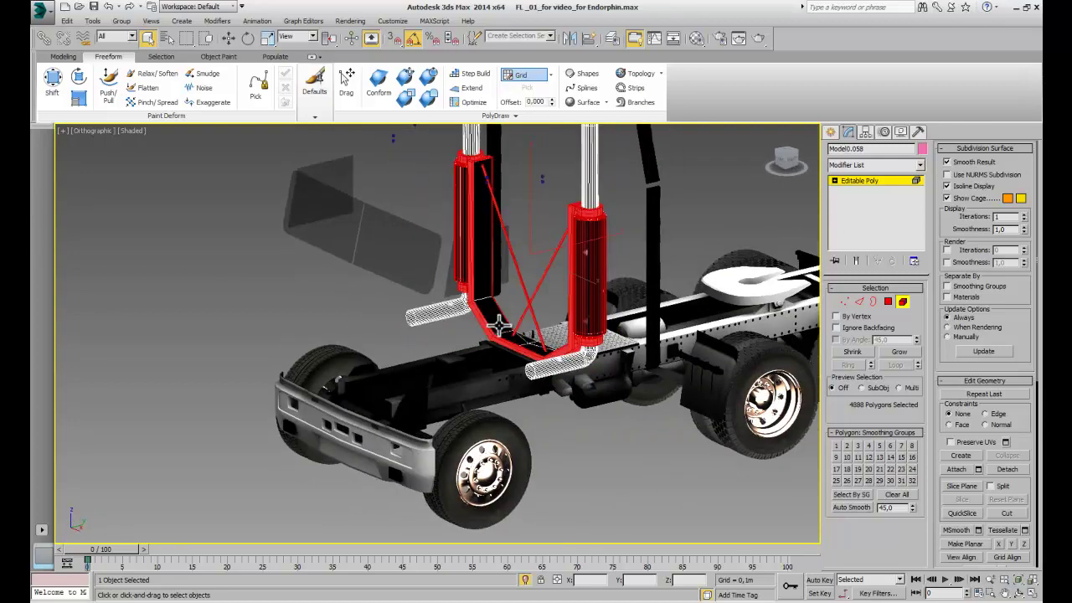
pyautogui.hotkey('ctrl', 'd')
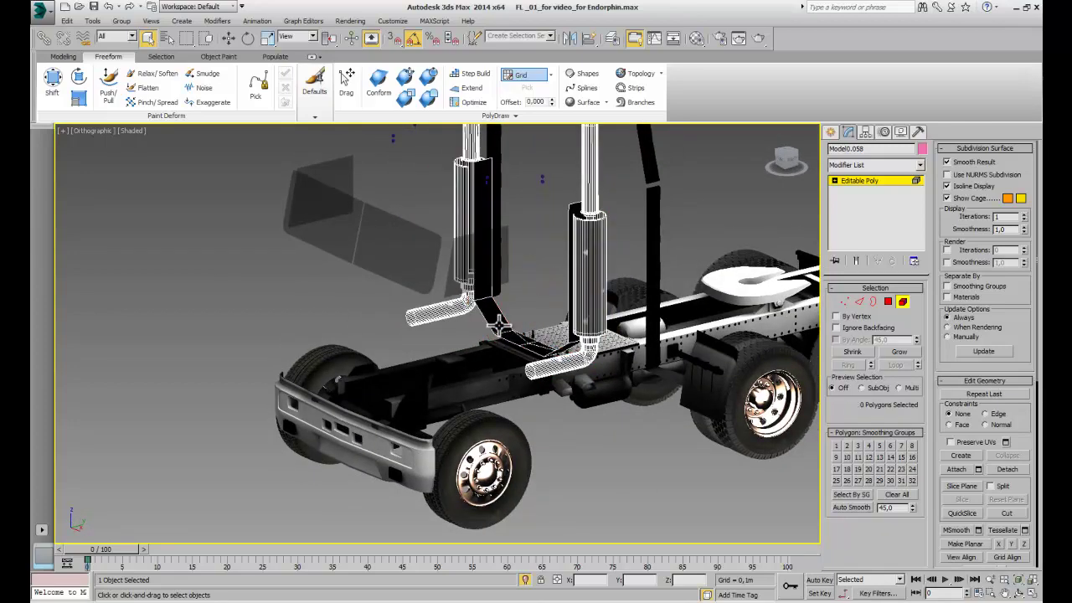
pyautogui.click(832, 132)
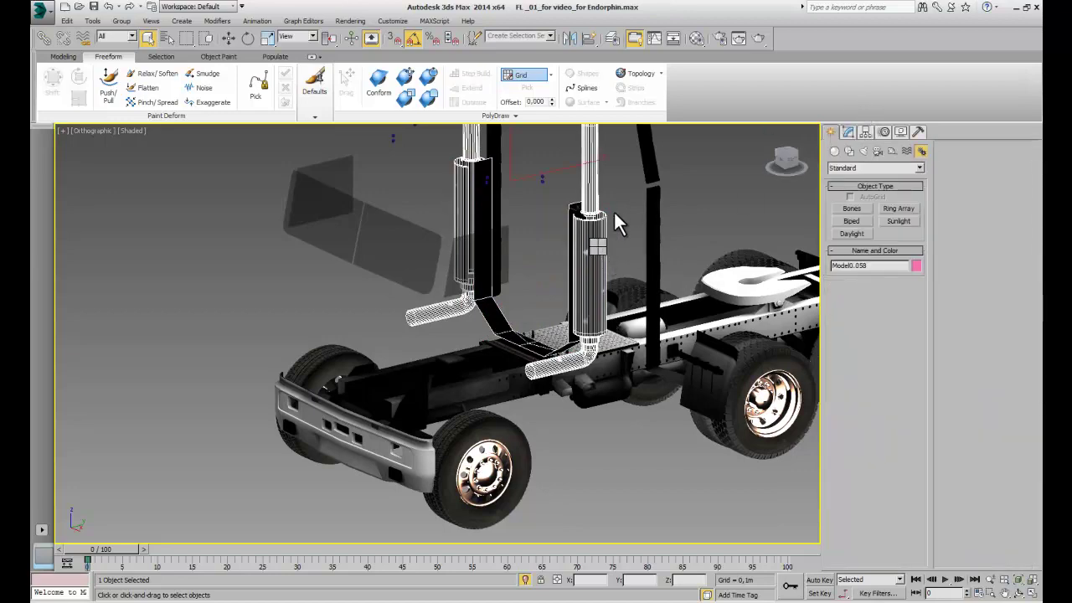
# Select and remove the black exhaust shield strips.
pyautogui.click(614, 210)
pyautogui.scroll(-3, 582, 260)
pyautogui.scroll(6, 578, 250)
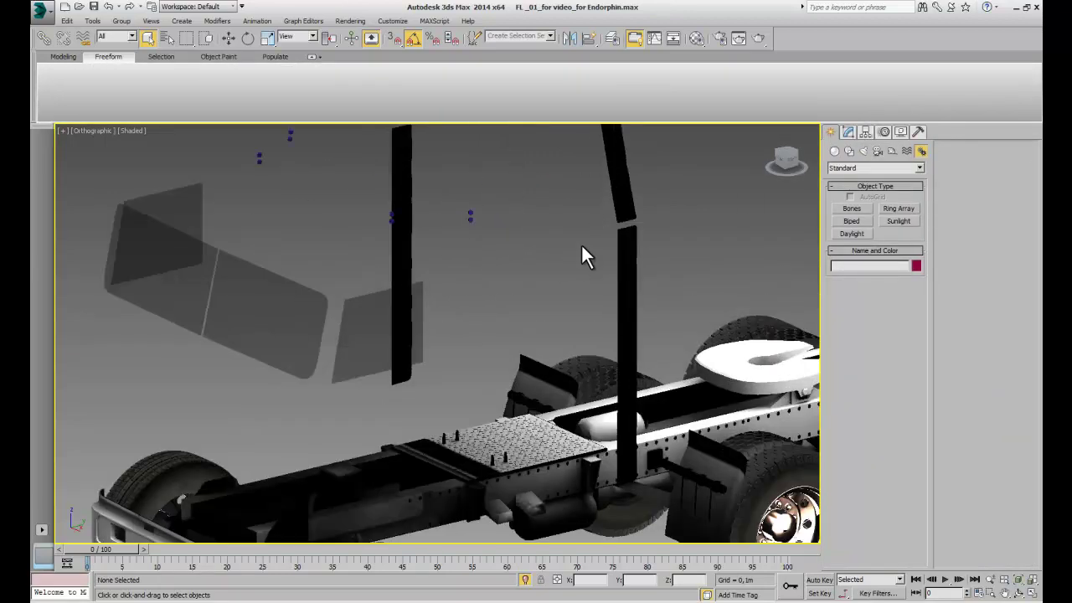
pyautogui.click(629, 306)
pyautogui.scroll(-3, 648, 263)
pyautogui.scroll(3, 604, 342)
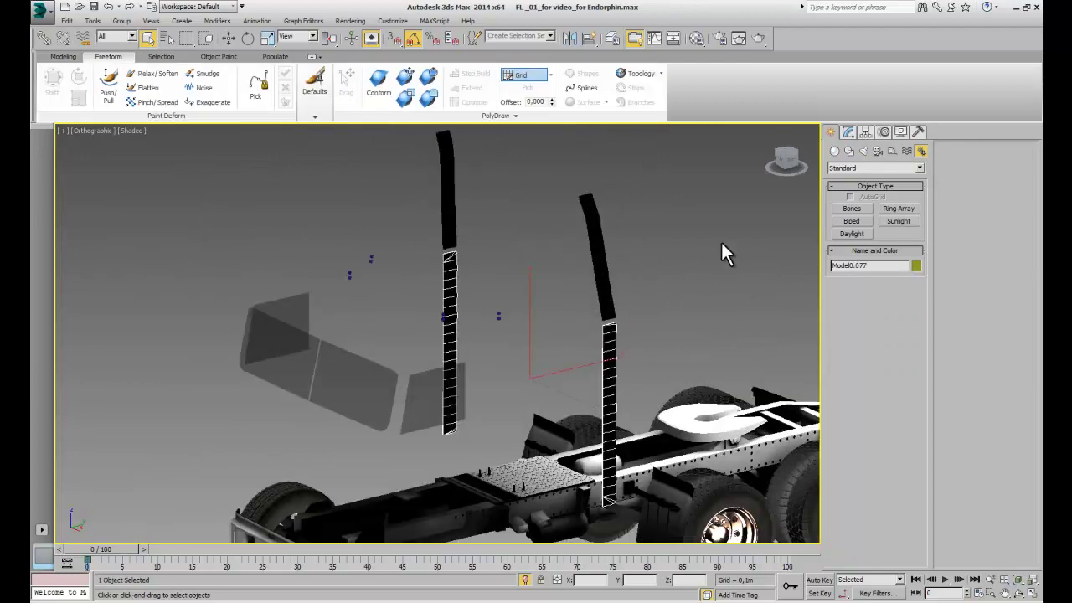
pyautogui.hotkey('ctrl', 'z')
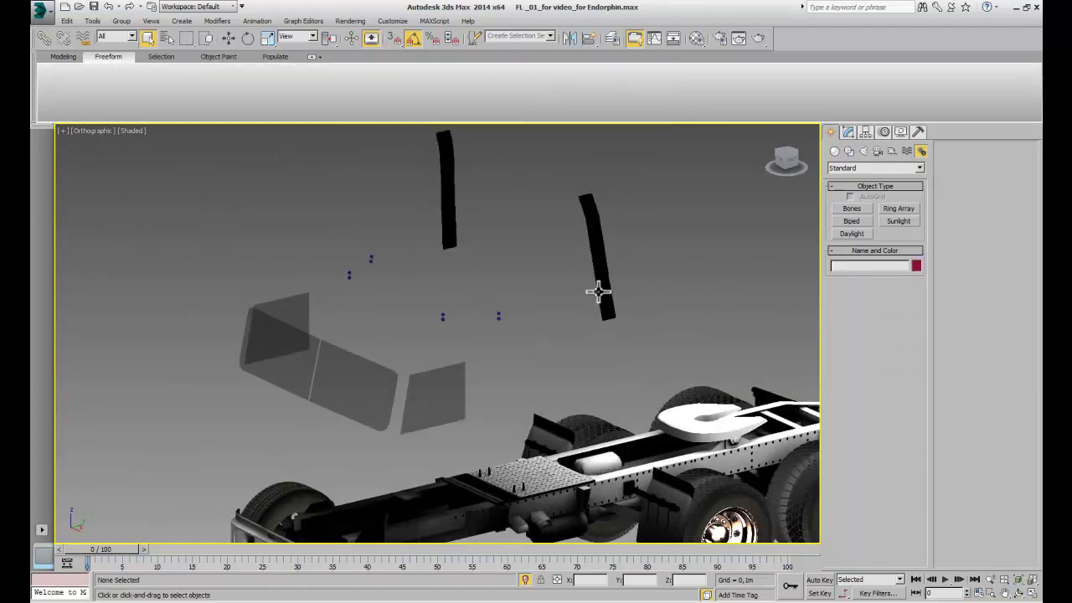
# Clear the point helper pick and delete the floating translucent panels.
pyautogui.rightClick(501, 316)
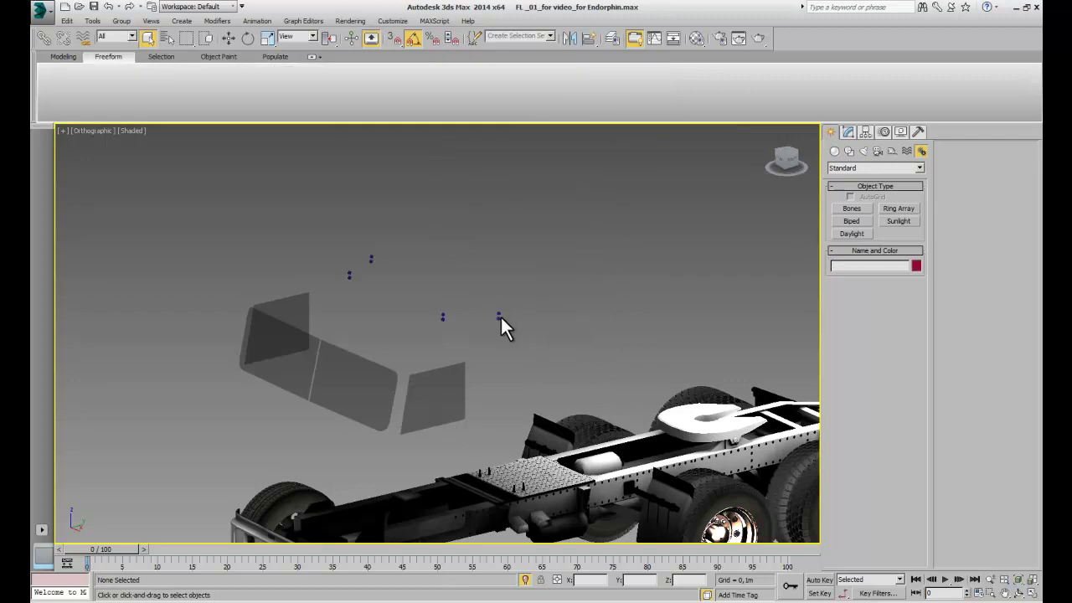
pyautogui.click(498, 316)
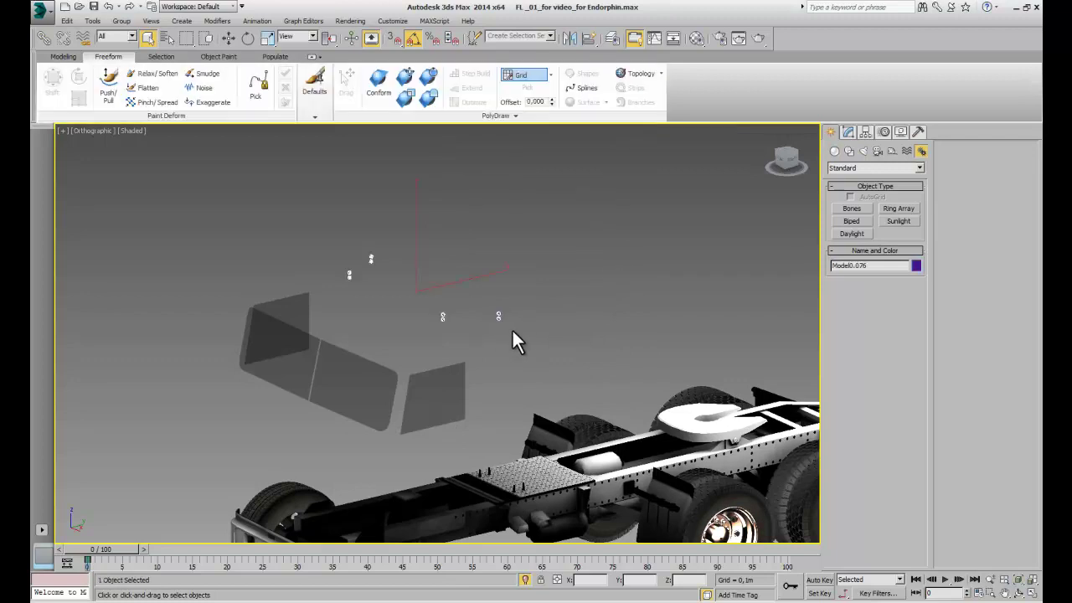
pyautogui.click(512, 328)
pyautogui.click(436, 400)
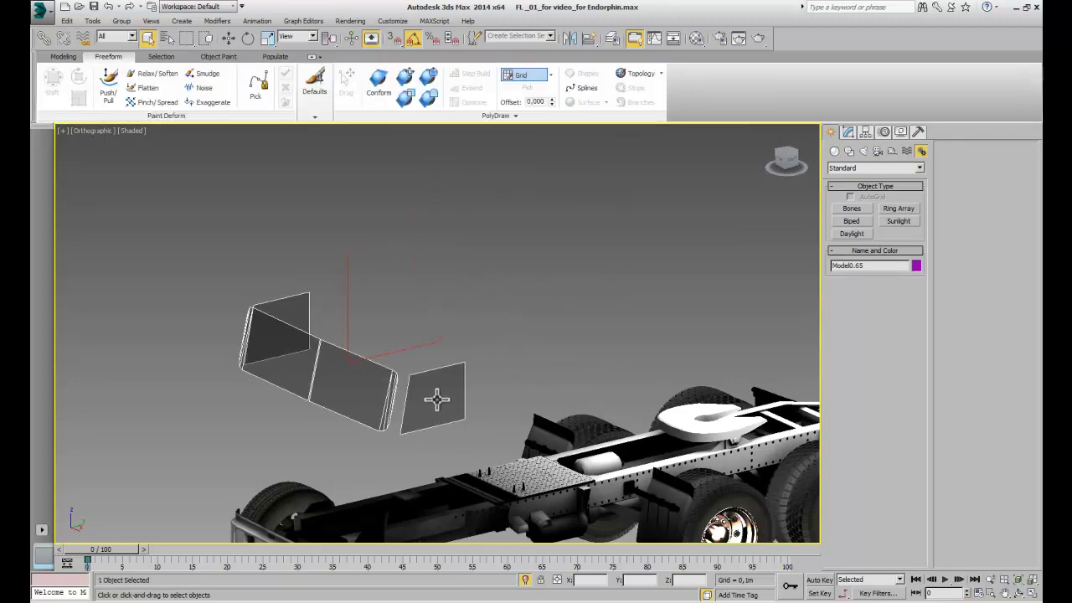
pyautogui.press('Delete')
# Select the front bumper Object038 and bring up its Editable Poly settings.
pyautogui.keyDown('alt'); pyautogui.moveTo(444, 434); pyautogui.dragTo(462, 277, button='middle'); pyautogui.keyUp('alt')
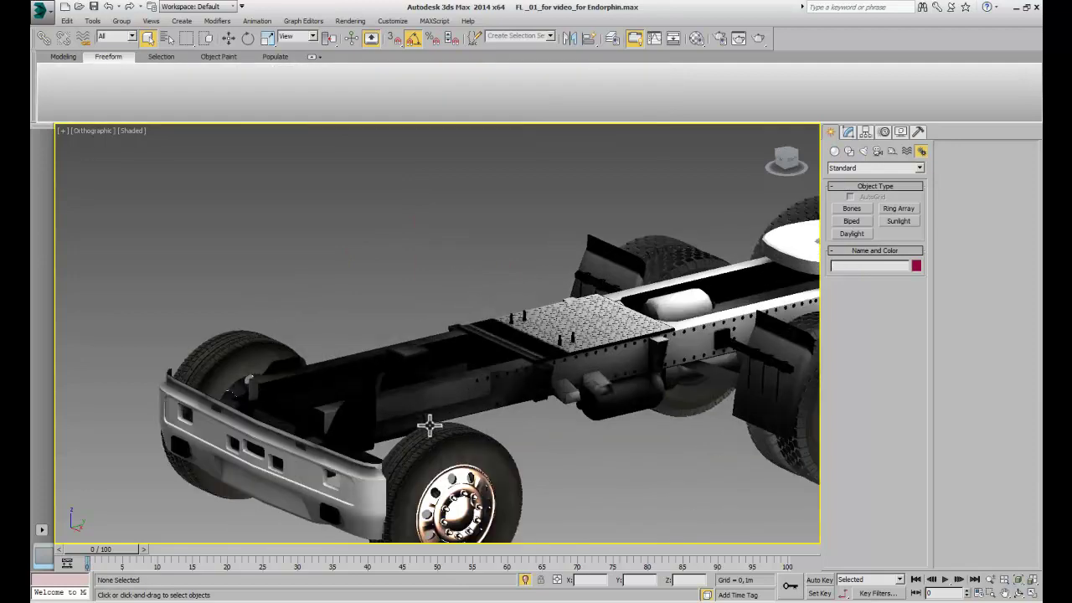
pyautogui.keyDown('alt'); pyautogui.moveTo(430, 426); pyautogui.dragTo(547, 335, button='middle'); pyautogui.keyUp('alt')
pyautogui.click(485, 417)
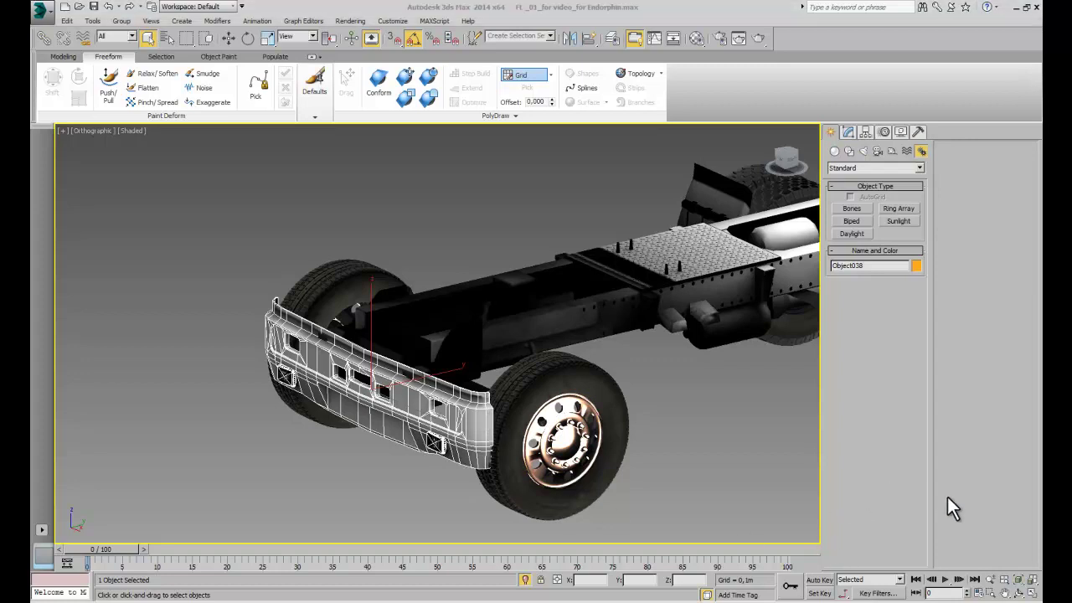
pyautogui.click(849, 132)
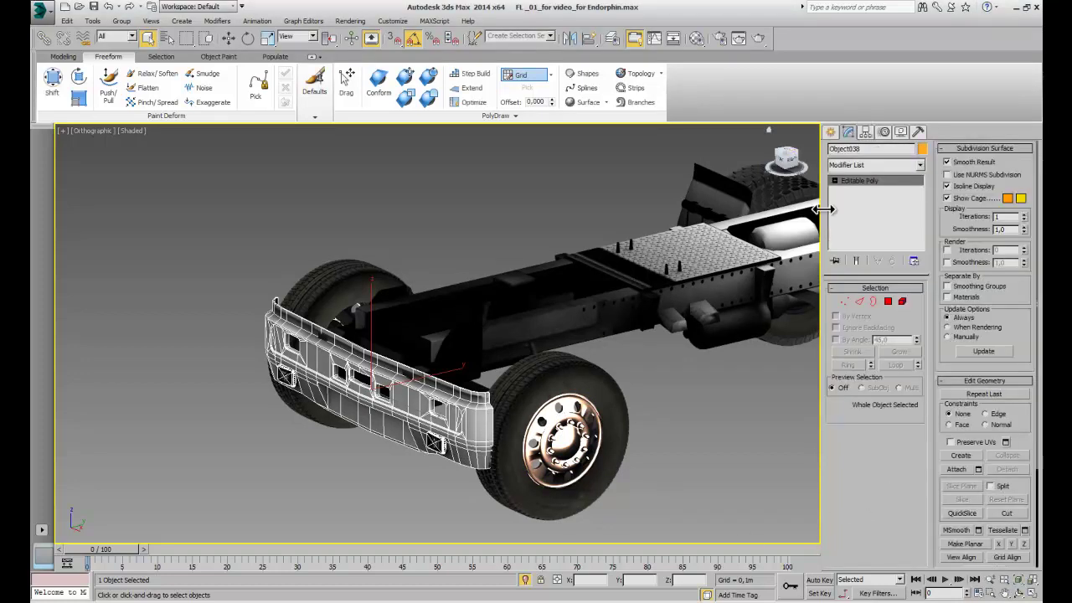
# Select the bumper's front, middle and lower strips, invert, and delete the other polygons.
pyautogui.click(902, 301)
pyautogui.click(474, 425)
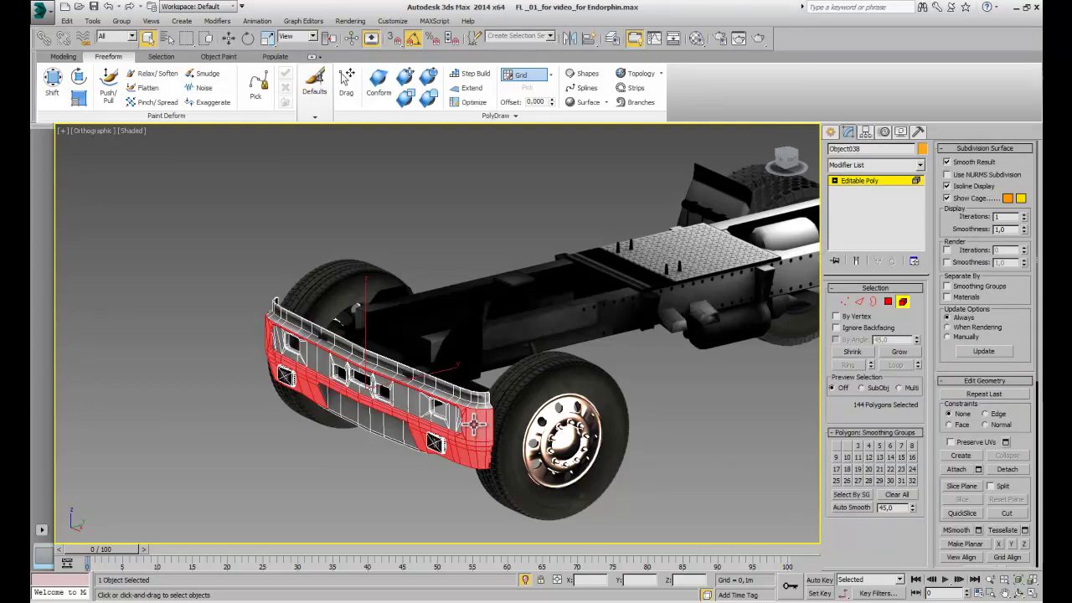
pyautogui.keyDown('alt'); pyautogui.moveTo(450, 433); pyautogui.dragTo(434, 387, button='middle'); pyautogui.keyUp('alt')
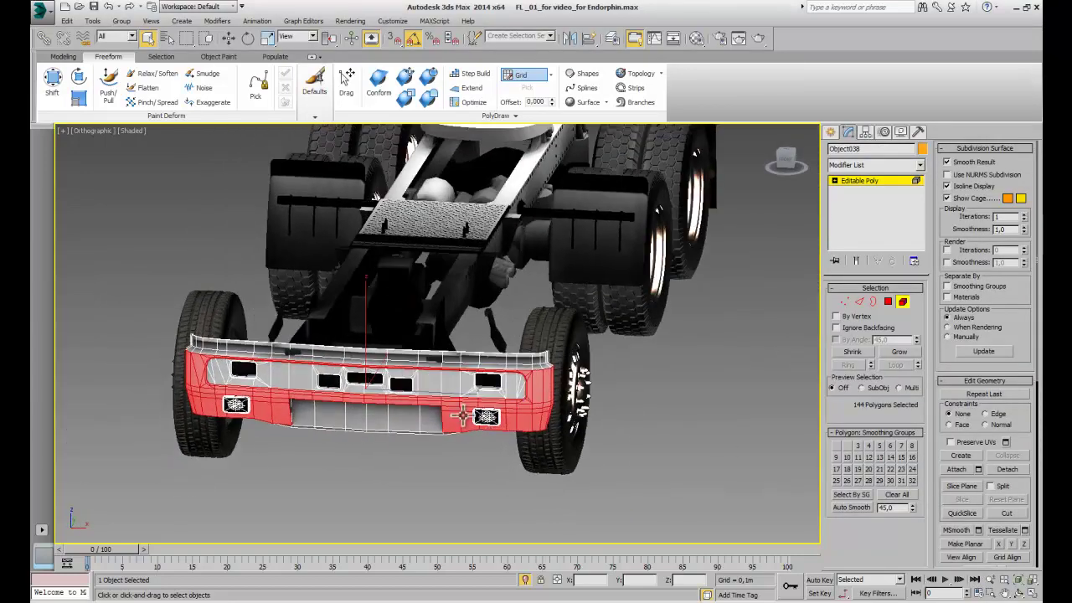
pyautogui.keyDown('ctrl'); pyautogui.click(434, 386); pyautogui.keyUp('ctrl')
pyautogui.keyDown('ctrl'); pyautogui.click(423, 416); pyautogui.keyUp('ctrl')
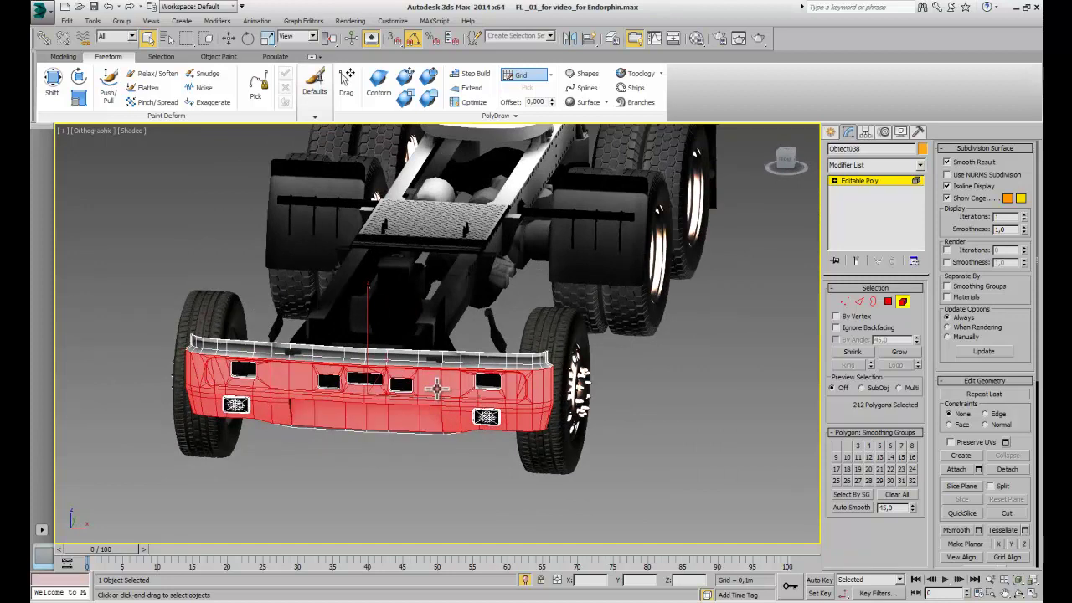
pyautogui.hotkey('ctrl', 'i')
pyautogui.press('Delete')
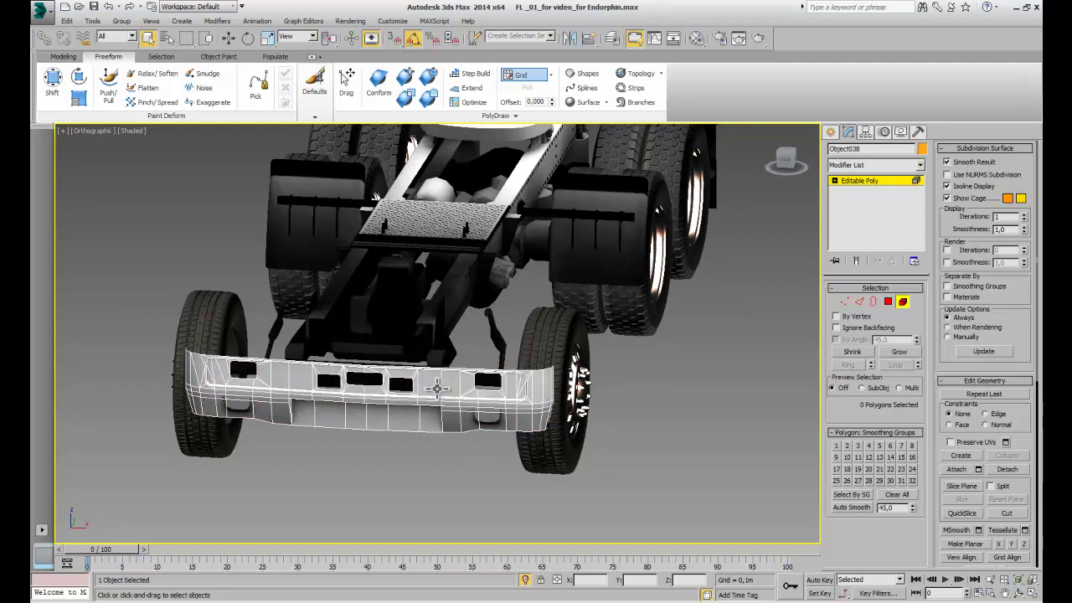
pyautogui.click(833, 133)
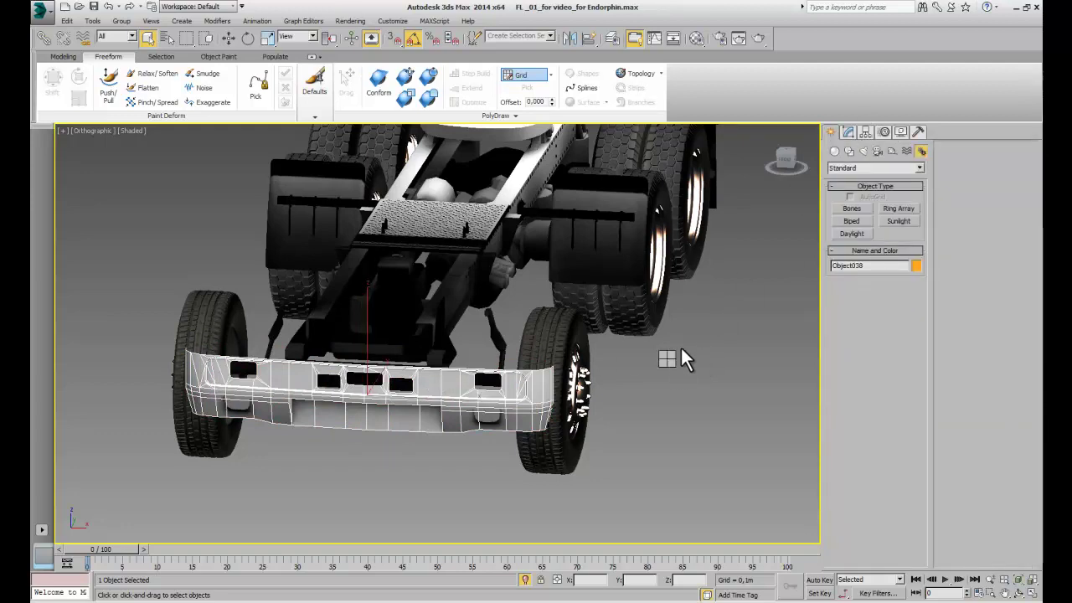
pyautogui.click(686, 324)
pyautogui.scroll(-2, 662, 327)
# Select chassis Model9.23 and switch it to Polygon editing.
pyautogui.scroll(-3, 619, 328)
pyautogui.click(599, 335)
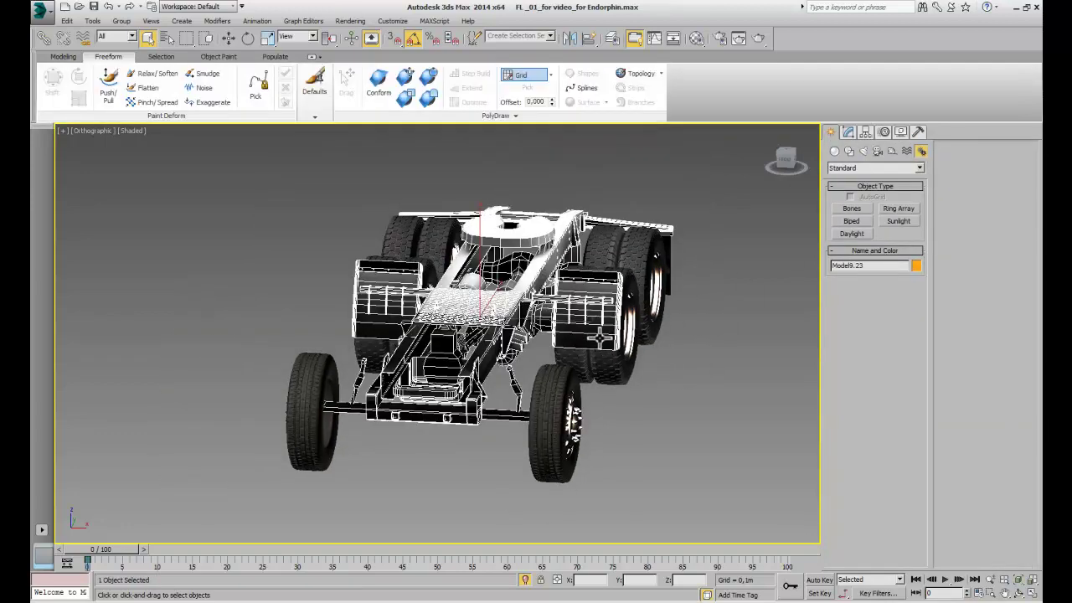
pyautogui.keyDown('alt'); pyautogui.moveTo(599, 335); pyautogui.dragTo(577, 339, button='middle'); pyautogui.keyUp('alt')
pyautogui.scroll(3, 576, 339)
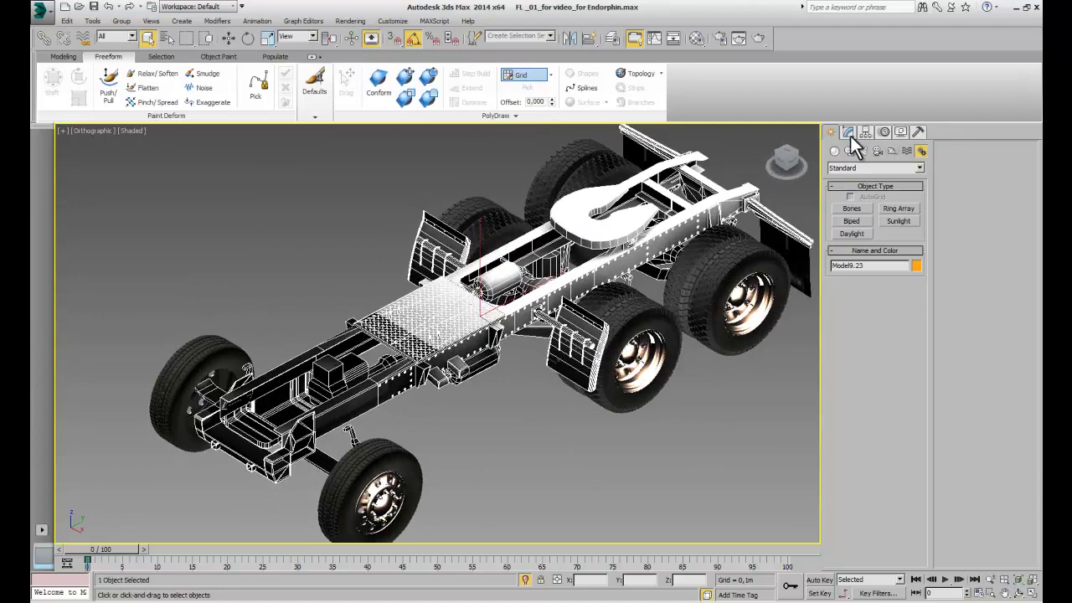
pyautogui.click(848, 133)
pyautogui.click(902, 302)
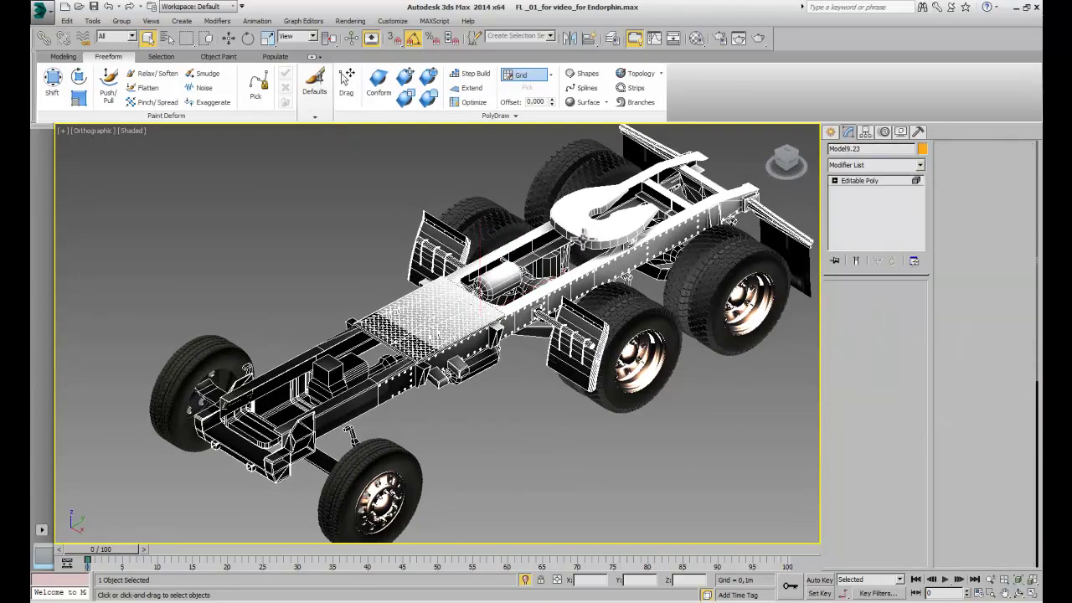
# Select the fifth wheel's top, side and inner hole faces.
pyautogui.click(594, 235)
pyautogui.scroll(2, 600, 266)
pyautogui.scroll(1, 600, 266)
pyautogui.keyDown('shift'); pyautogui.click(600, 267); pyautogui.keyUp('shift')
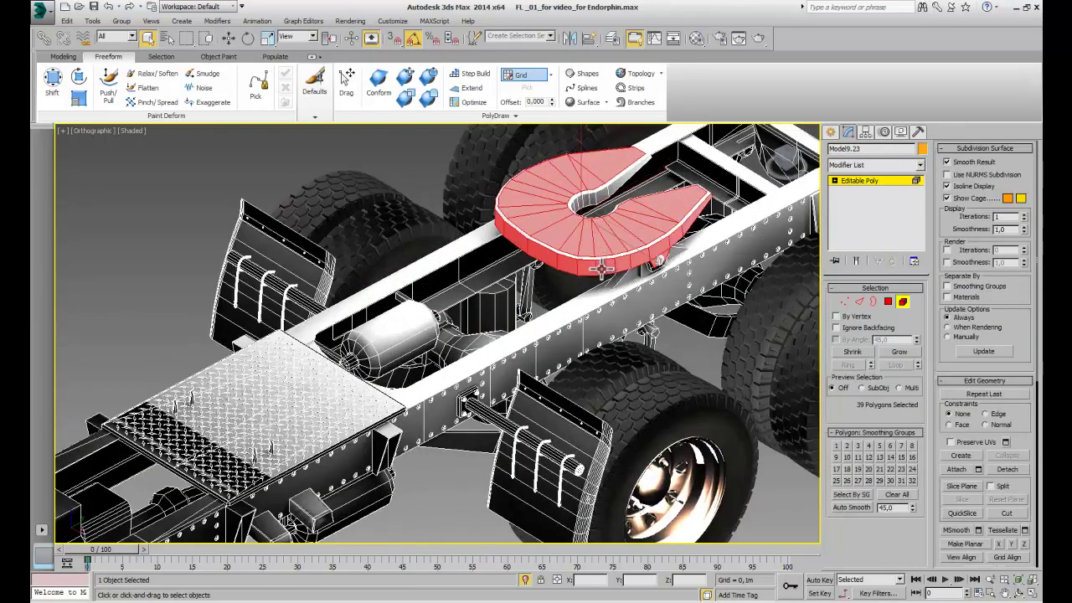
pyautogui.keyDown('alt'); pyautogui.moveTo(599, 266); pyautogui.dragTo(502, 268, button='middle'); pyautogui.keyUp('alt')
pyautogui.keyDown('alt'); pyautogui.moveTo(726, 235); pyautogui.dragTo(785, 241, button='middle'); pyautogui.keyUp('alt')
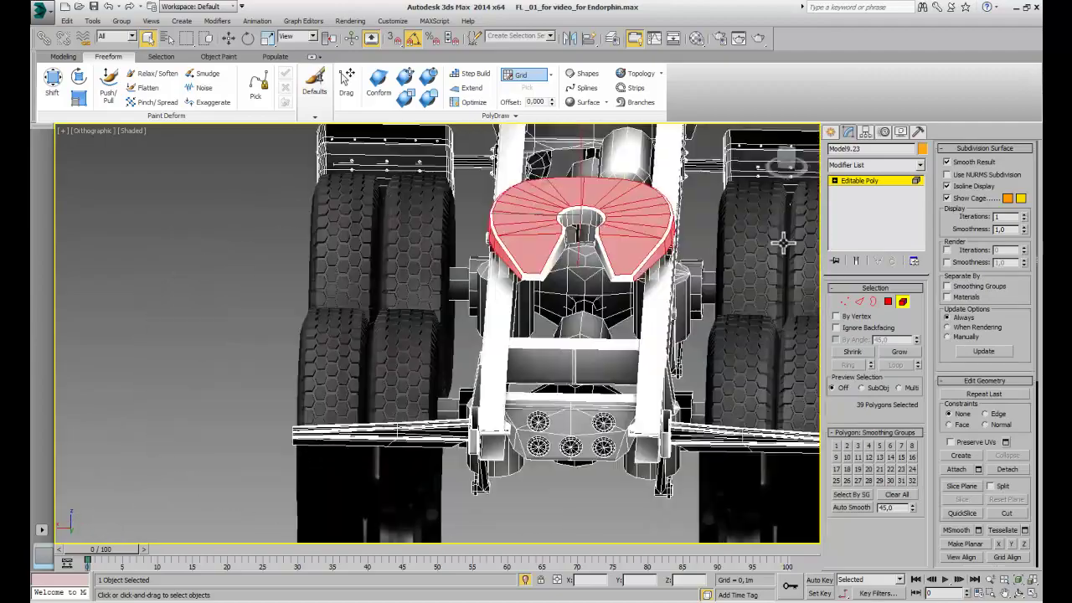
pyautogui.keyDown('shift'); pyautogui.click(588, 217); pyautogui.keyUp('shift')
pyautogui.keyDown('alt'); pyautogui.moveTo(588, 218); pyautogui.dragTo(402, 238, button='middle'); pyautogui.keyUp('alt')
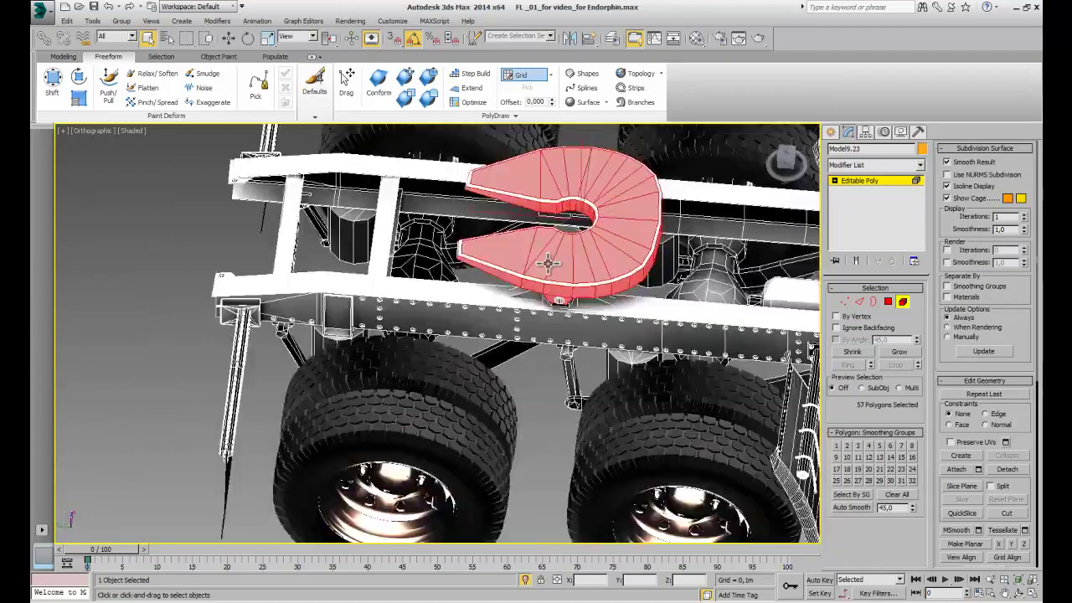
pyautogui.scroll(-5, 503, 268)
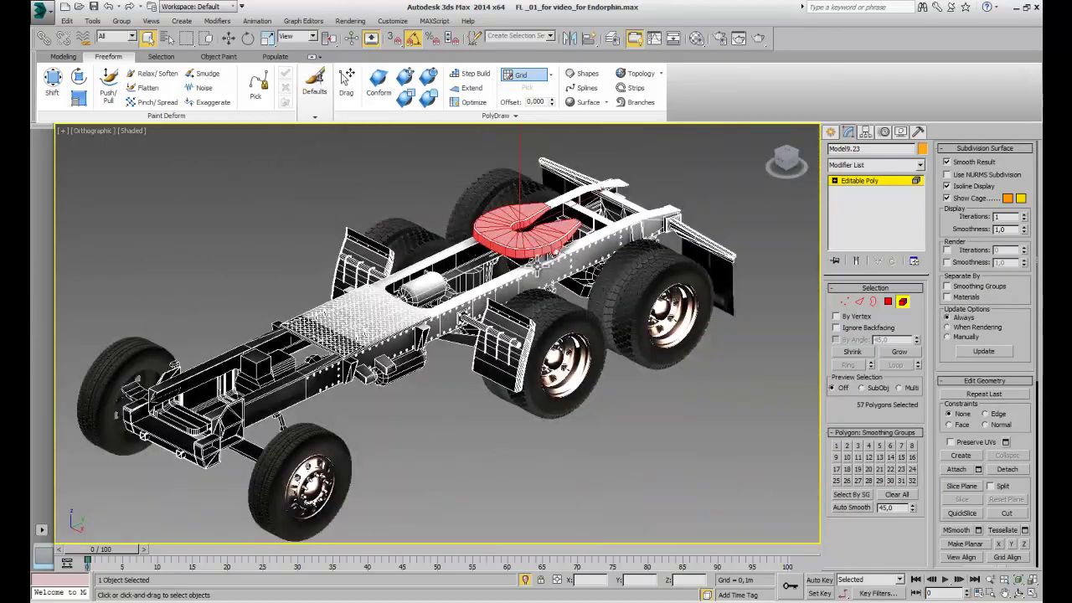
pyautogui.scroll(4, 536, 268)
# Add the side faces of both frame rails to the selection.
pyautogui.keyDown('shift'); pyautogui.click(561, 281); pyautogui.keyUp('shift')
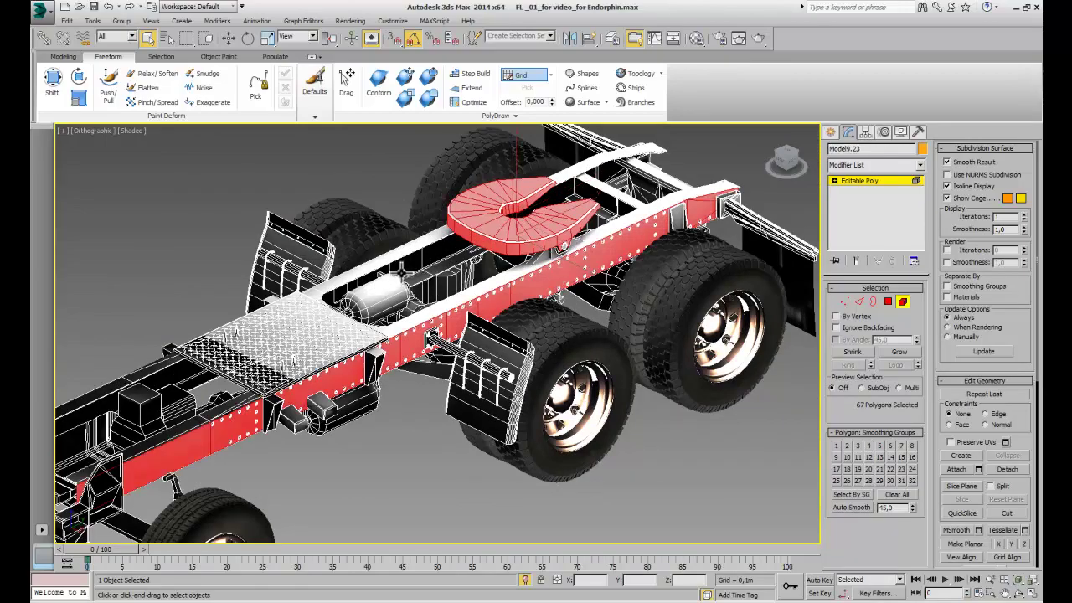
pyautogui.keyDown('alt'); pyautogui.moveTo(414, 274); pyautogui.dragTo(512, 289, button='middle'); pyautogui.keyUp('alt')
pyautogui.keyDown('shift'); pyautogui.click(478, 310); pyautogui.keyUp('shift')
pyautogui.scroll(-3, 533, 281)
# Add the right and left rear leaf springs to the selection.
pyautogui.keyDown('alt'); pyautogui.moveTo(678, 302); pyautogui.dragTo(435, 250, button='middle'); pyautogui.keyUp('alt')
pyautogui.scroll(4, 590, 311)
pyautogui.scroll(-1, 590, 310)
pyautogui.scroll(-5, 590, 310)
pyautogui.scroll(-2, 553, 293)
pyautogui.scroll(6, 543, 284)
pyautogui.scroll(1, 542, 285)
pyautogui.scroll(4, 511, 272)
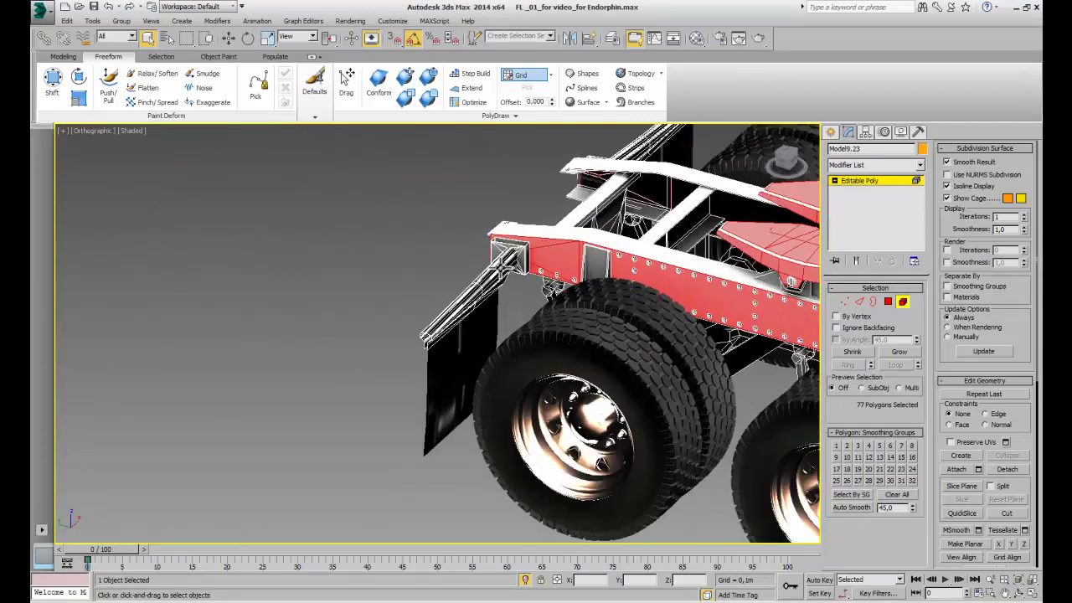
pyautogui.moveTo(500, 267)
pyautogui.keyDown('alt'); pyautogui.mouseDown(button='middle')
pyautogui.moveTo(586, 294)
pyautogui.moveTo(467, 187)
pyautogui.mouseUp(button='middle'); pyautogui.keyUp('alt')
pyautogui.scroll(-3, 586, 294)
pyautogui.scroll(3, 605, 247)
pyautogui.scroll(3, 605, 246)
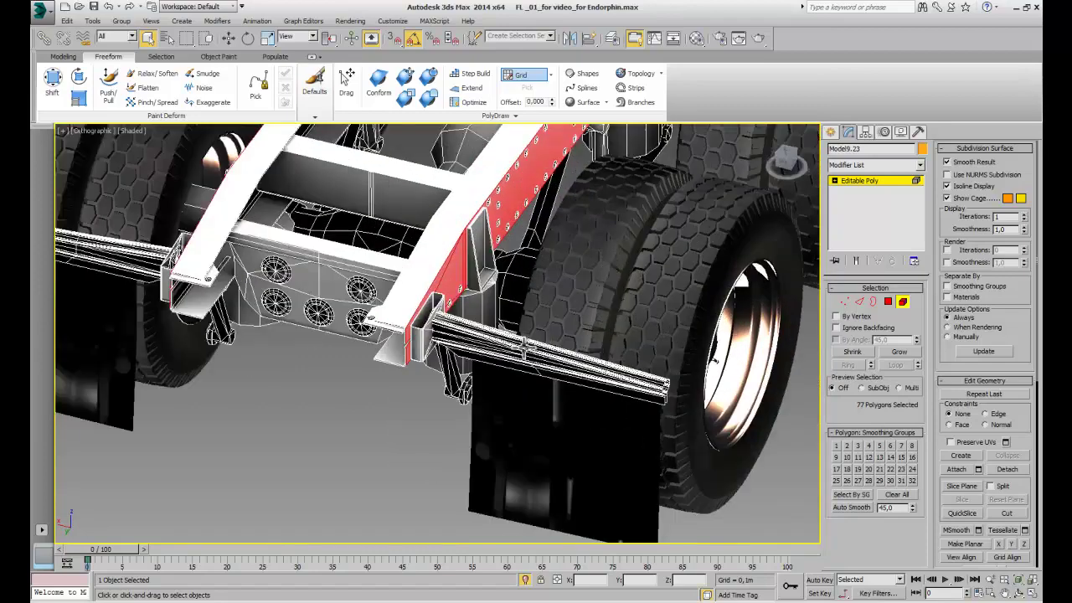
pyautogui.keyDown('ctrl'); pyautogui.click(493, 348); pyautogui.keyUp('ctrl')
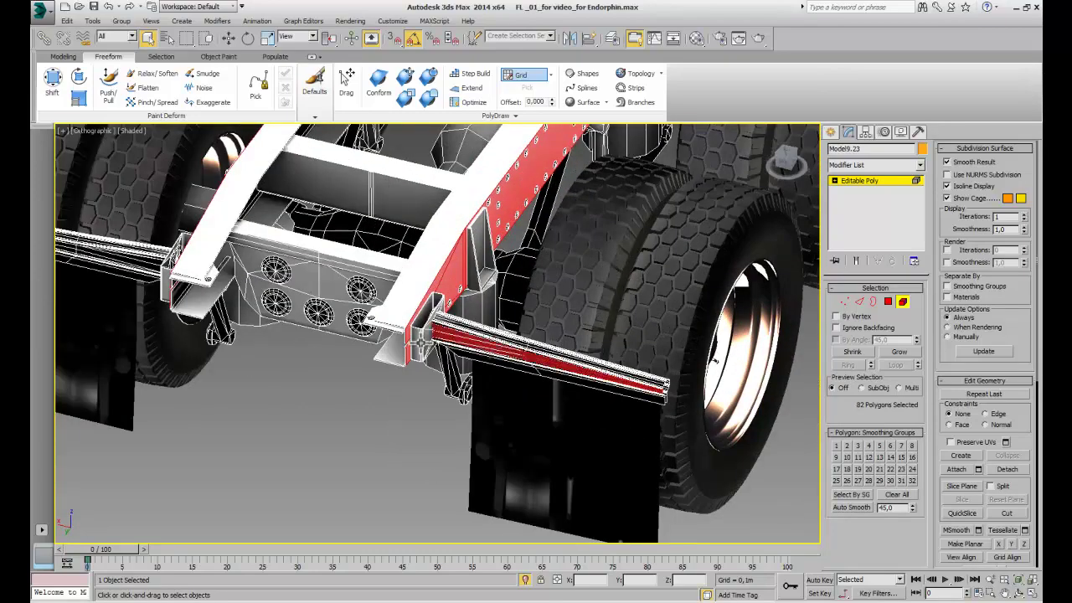
pyautogui.scroll(-3, 423, 344)
pyautogui.keyDown('ctrl'); pyautogui.click(306, 300); pyautogui.keyUp('ctrl')
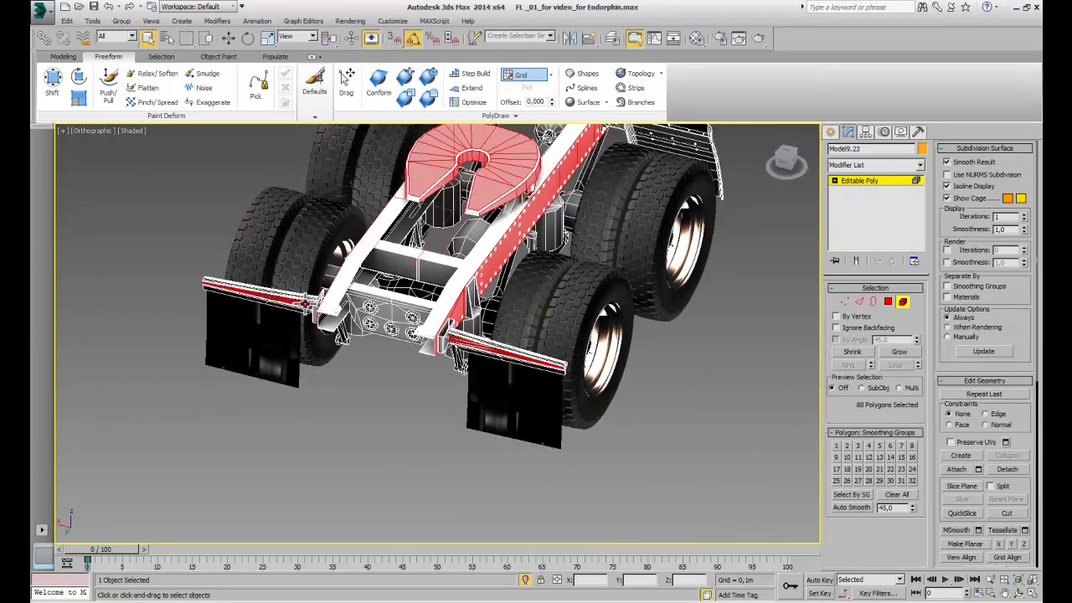
# Add the rear light plate and both rear differentials to the polygon selection.
pyautogui.keyDown('ctrl'); pyautogui.click(398, 310); pyautogui.keyUp('ctrl')
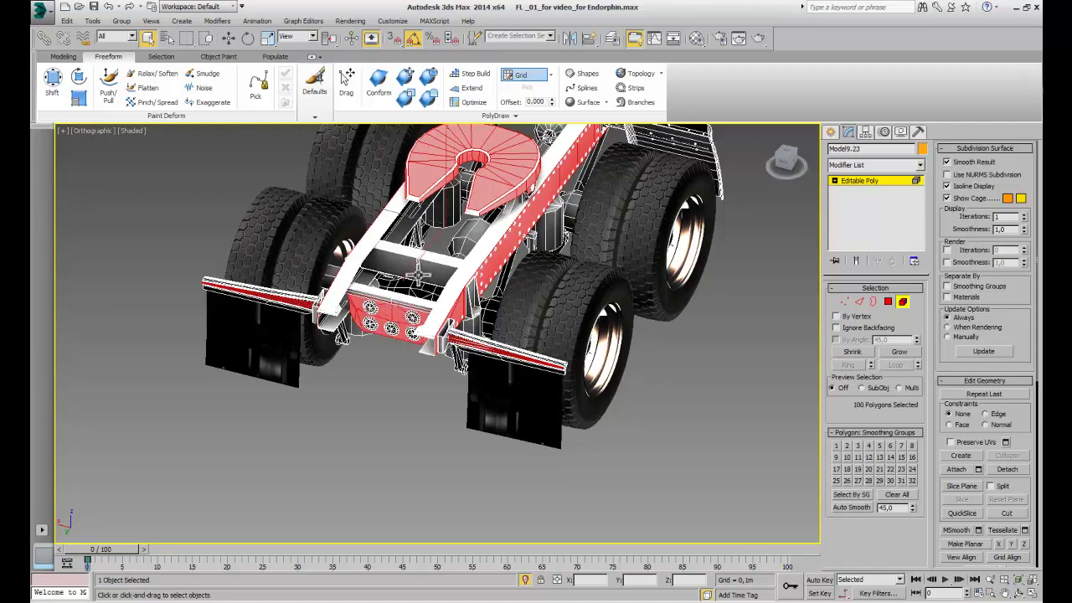
pyautogui.scroll(-3, 476, 263)
pyautogui.moveTo(476, 263)
pyautogui.keyDown('alt'); pyautogui.mouseDown(button='middle')
pyautogui.moveTo(562, 280)
pyautogui.moveTo(586, 260)
pyautogui.moveTo(546, 266)
pyautogui.moveTo(554, 308)
pyautogui.moveTo(559, 270)
pyautogui.moveTo(573, 311)
pyautogui.mouseUp(button='middle'); pyautogui.keyUp('alt')
pyautogui.scroll(2, 577, 257)
pyautogui.keyDown('ctrl'); pyautogui.click(360, 374); pyautogui.keyUp('ctrl')
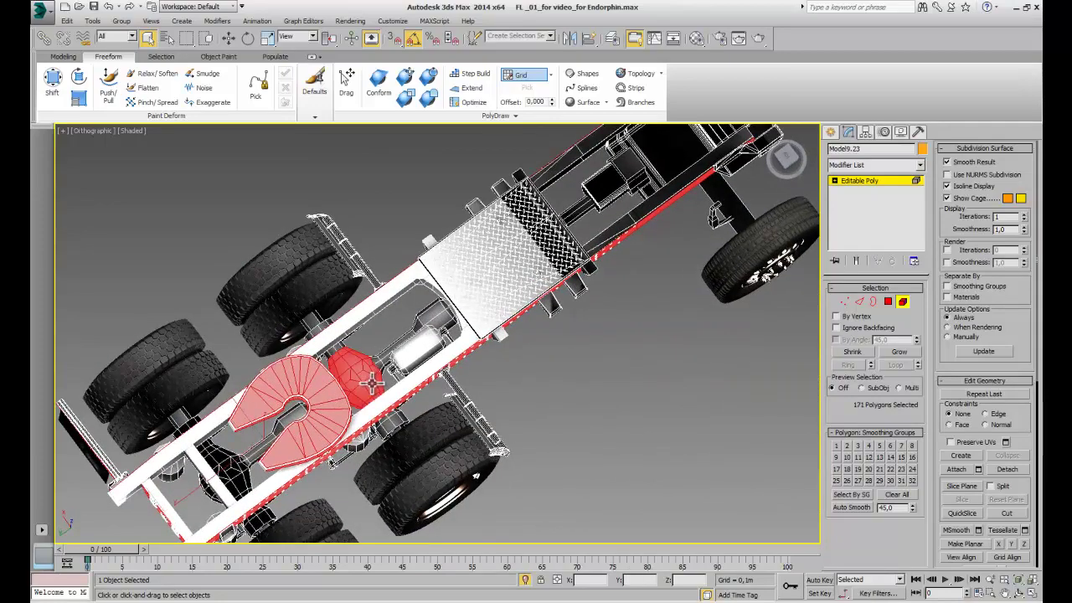
pyautogui.moveTo(360, 374); pyautogui.dragTo(563, 306, button='middle')
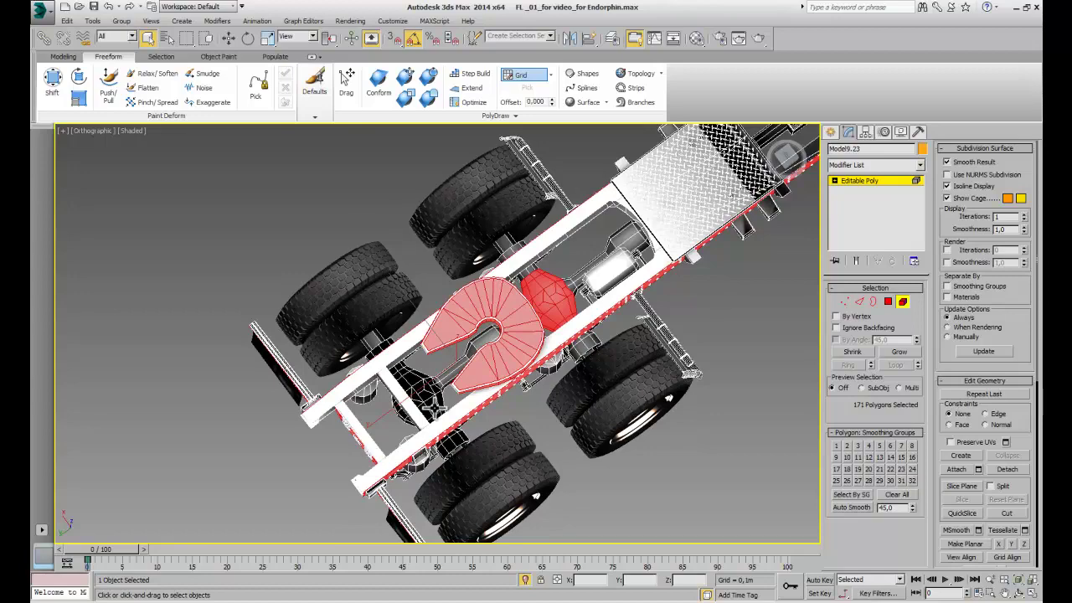
pyautogui.hotkey('ctrl', 'z')
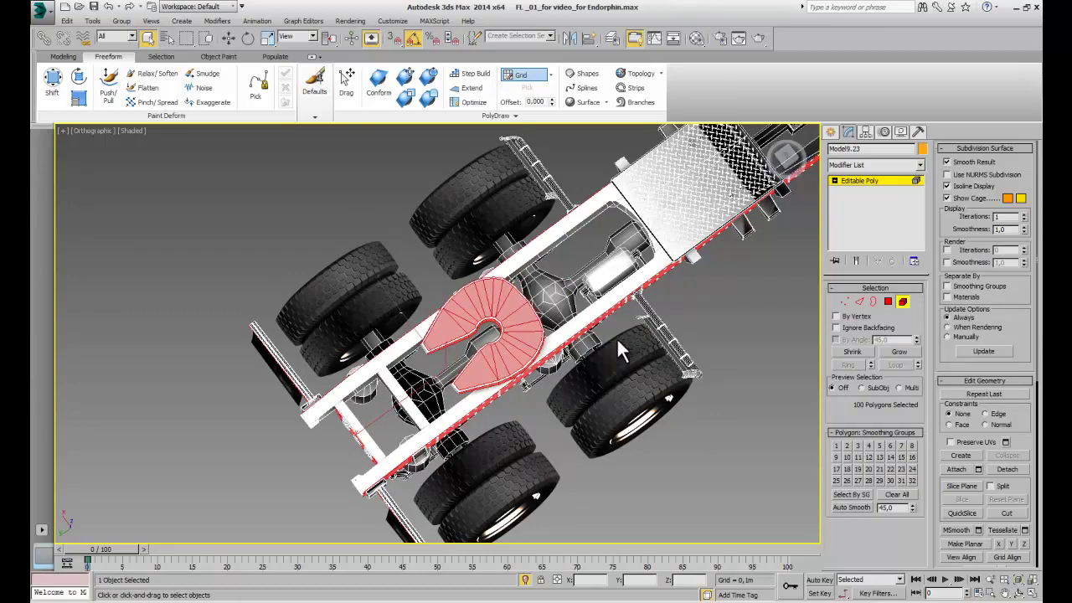
pyautogui.scroll(-5, 616, 338)
pyautogui.moveTo(668, 332)
pyautogui.keyDown('alt'); pyautogui.mouseDown(button='middle')
pyautogui.moveTo(582, 288)
pyautogui.moveTo(539, 191)
pyautogui.moveTo(536, 199)
pyautogui.mouseUp(button='middle'); pyautogui.keyUp('alt')
pyautogui.scroll(5, 578, 310)
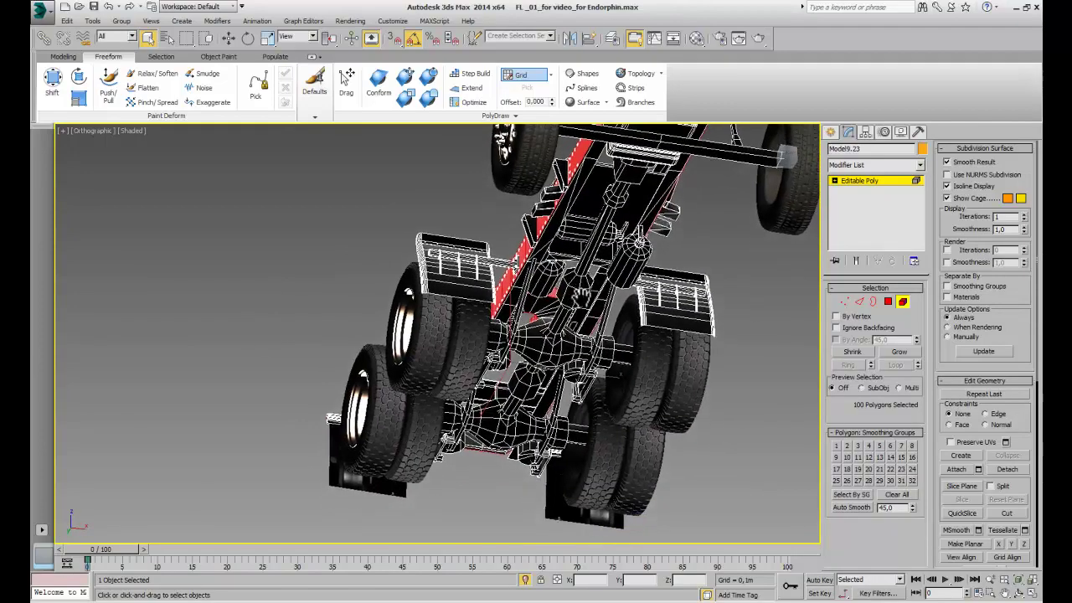
pyautogui.keyDown('ctrl'); pyautogui.click(549, 339); pyautogui.keyUp('ctrl')
pyautogui.keyDown('ctrl'); pyautogui.click(503, 423); pyautogui.keyUp('ctrl')
# Extend the selection to the front axle, differential parts and front frame polygons.
pyautogui.moveTo(503, 477)
pyautogui.keyDown('alt'); pyautogui.mouseDown(button='middle')
pyautogui.moveTo(616, 249)
pyautogui.moveTo(598, 387)
pyautogui.mouseUp(button='middle'); pyautogui.keyUp('alt')
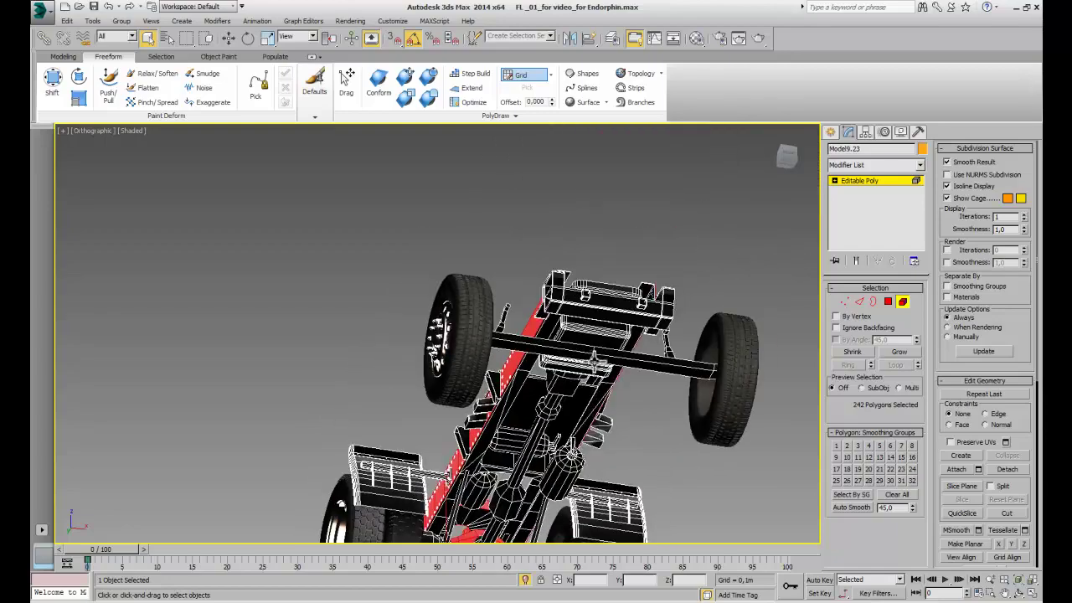
pyautogui.keyDown('ctrl'); pyautogui.click(620, 362); pyautogui.keyUp('ctrl')
pyautogui.scroll(-5, 565, 398)
pyautogui.scroll(8, 589, 341)
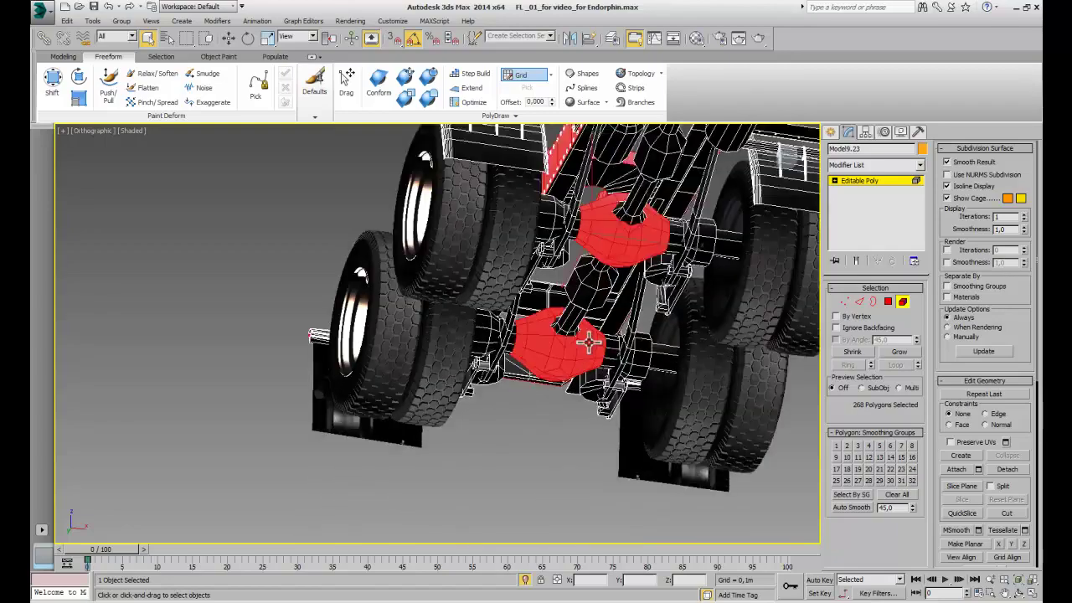
pyautogui.scroll(2, 589, 341)
pyautogui.keyDown('ctrl'); pyautogui.click(623, 362); pyautogui.keyUp('ctrl')
pyautogui.keyDown('ctrl'); pyautogui.click(713, 197); pyautogui.keyUp('ctrl')
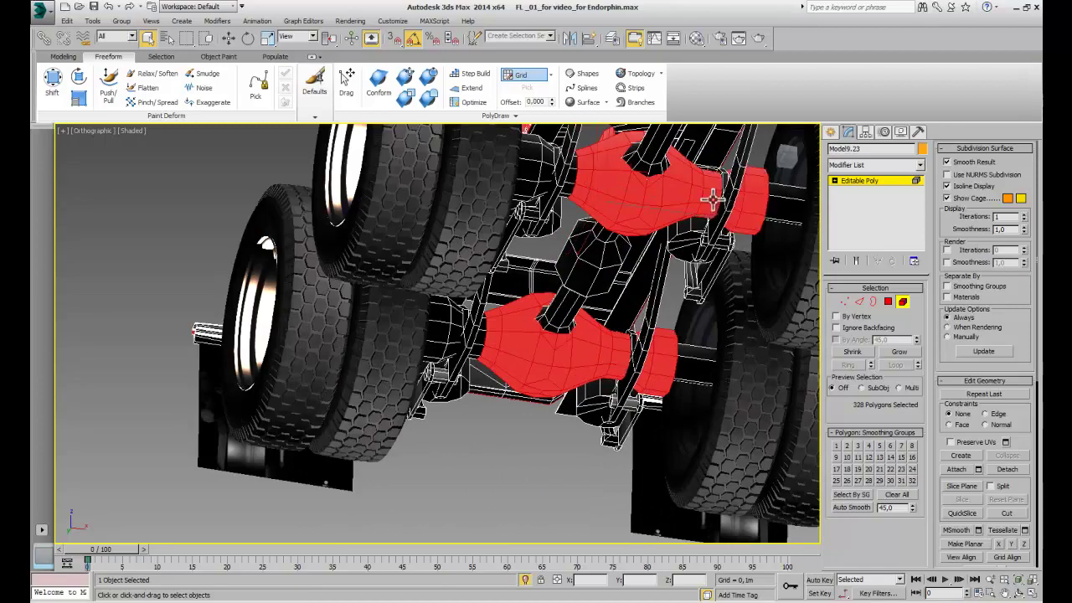
pyautogui.keyDown('alt'); pyautogui.moveTo(713, 198); pyautogui.dragTo(670, 289, button='middle'); pyautogui.keyUp('alt')
pyautogui.scroll(-5, 666, 291)
pyautogui.scroll(-1, 661, 293)
pyautogui.scroll(2, 612, 385)
pyautogui.scroll(5, 612, 385)
pyautogui.keyDown('ctrl'); pyautogui.click(611, 383); pyautogui.keyUp('ctrl')
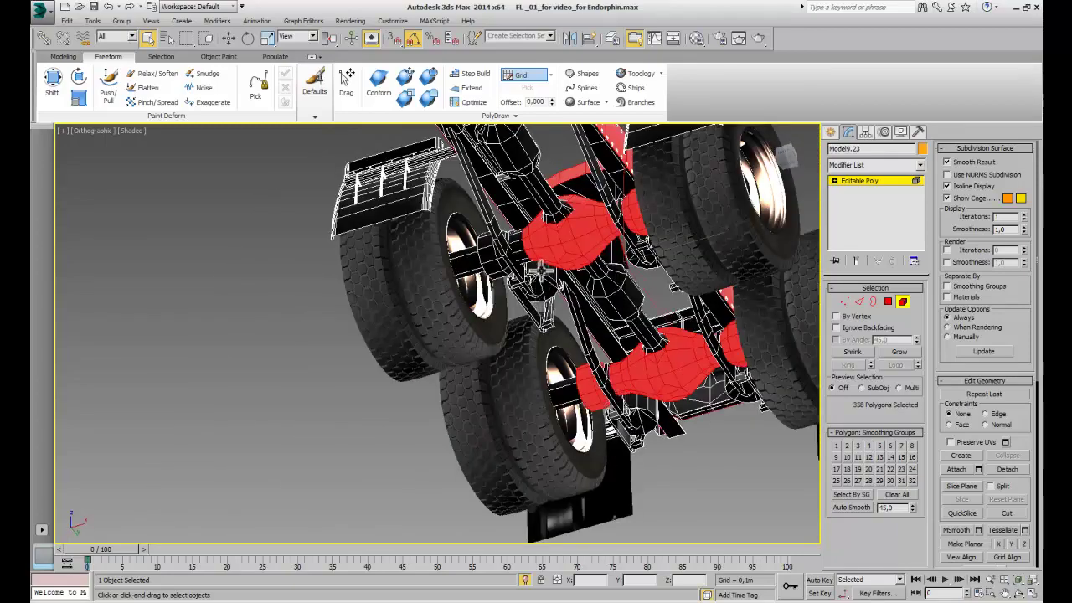
pyautogui.keyDown('ctrl'); pyautogui.click(517, 253); pyautogui.keyUp('ctrl')
pyautogui.scroll(-5, 516, 252)
pyautogui.moveTo(516, 253)
pyautogui.keyDown('alt'); pyautogui.mouseDown(button='middle')
pyautogui.moveTo(557, 335)
pyautogui.moveTo(521, 437)
pyautogui.moveTo(567, 372)
pyautogui.moveTo(257, 536)
pyautogui.moveTo(666, 359)
pyautogui.mouseUp(button='middle'); pyautogui.keyUp('alt')
pyautogui.scroll(2, 521, 437)
pyautogui.scroll(3, 521, 437)
pyautogui.keyDown('ctrl'); pyautogui.click(486, 417); pyautogui.keyUp('ctrl')
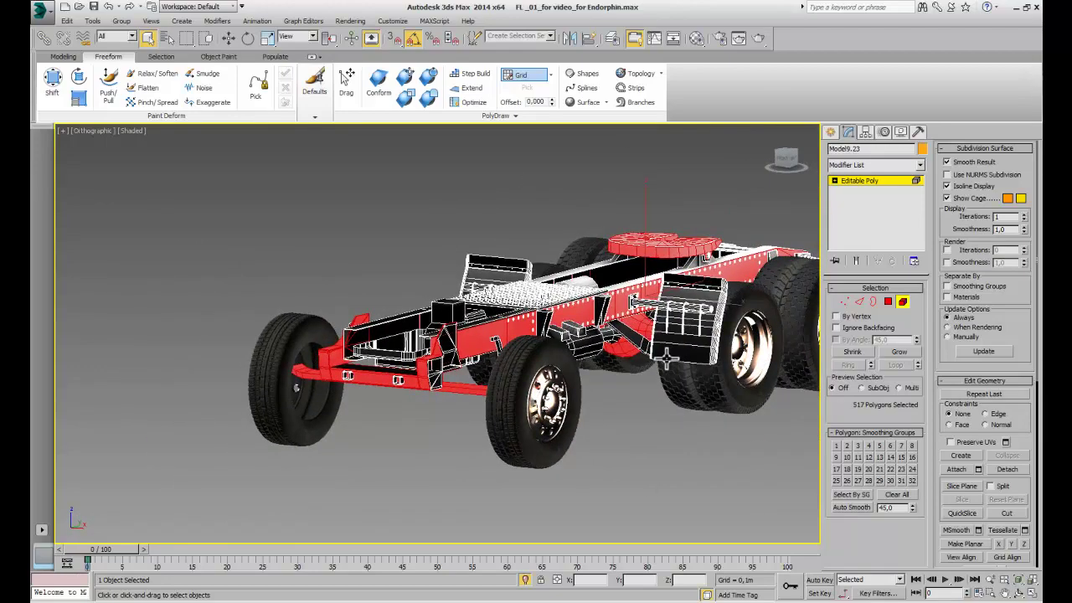
pyautogui.keyDown('ctrl'); pyautogui.click(666, 359); pyautogui.keyUp('ctrl')
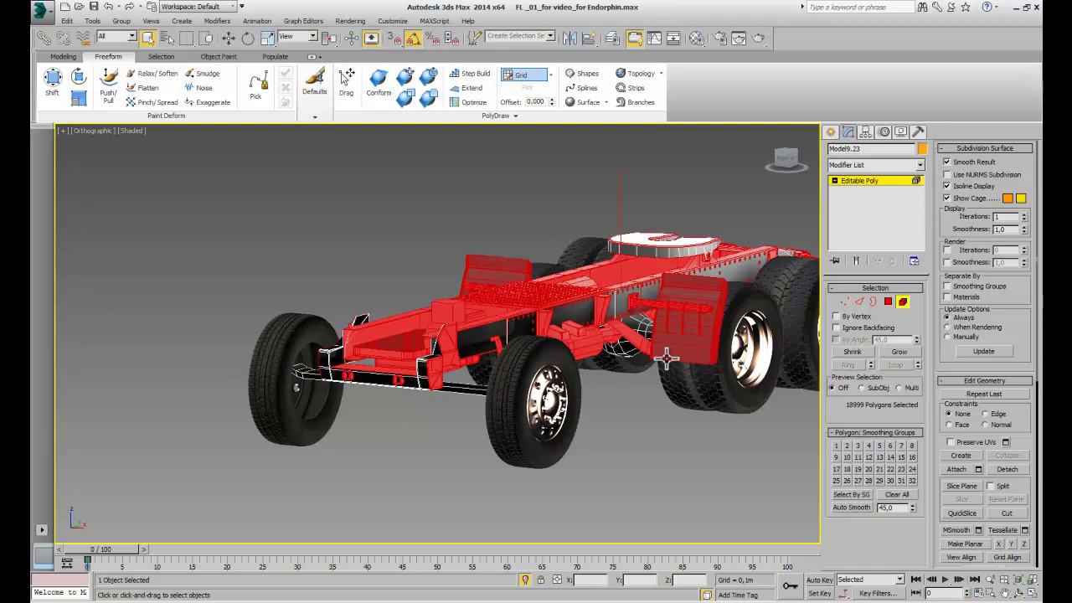
pyautogui.keyDown('alt'); pyautogui.click(666, 359); pyautogui.keyUp('alt')
pyautogui.moveTo(666, 359)
pyautogui.keyDown('alt'); pyautogui.mouseDown(button='middle')
pyautogui.moveTo(639, 335)
pyautogui.moveTo(683, 382)
pyautogui.mouseUp(button='middle'); pyautogui.keyUp('alt')
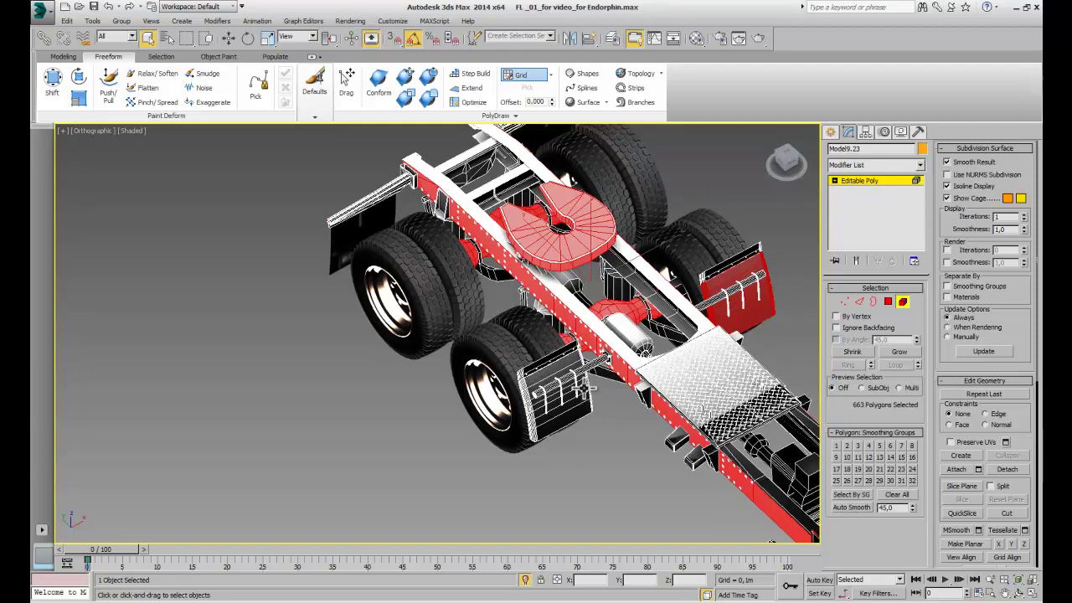
# Invert the selection and delete everything except the frame rails and fifth-wheel plate.
pyautogui.hotkey('ctrl', 'z')
pyautogui.keyDown('alt'); pyautogui.moveTo(584, 387); pyautogui.dragTo(591, 356, button='middle'); pyautogui.keyUp('alt')
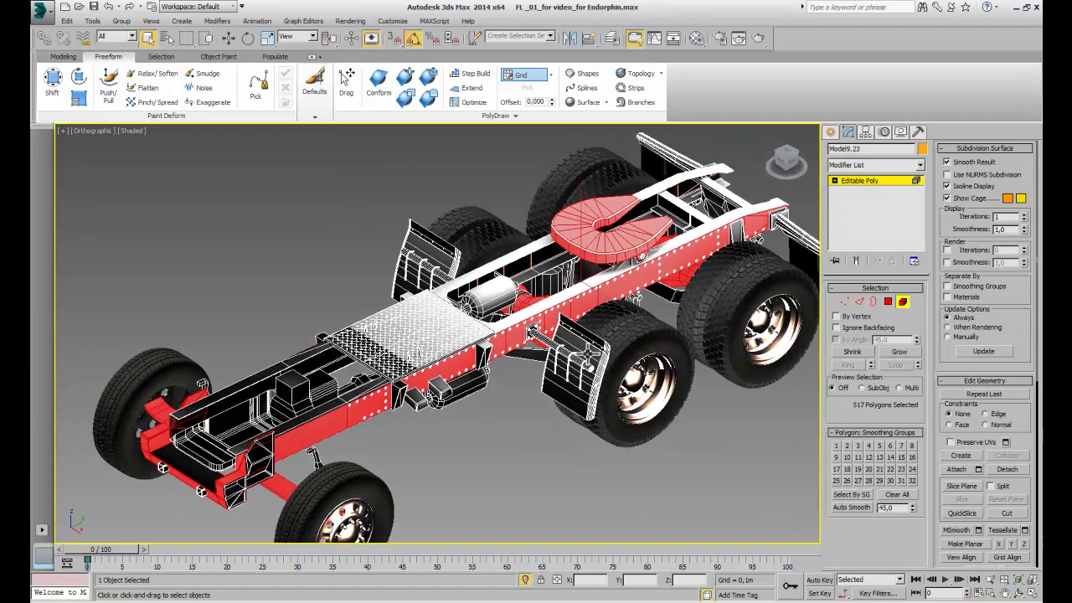
pyautogui.hotkey('ctrl', 'i')
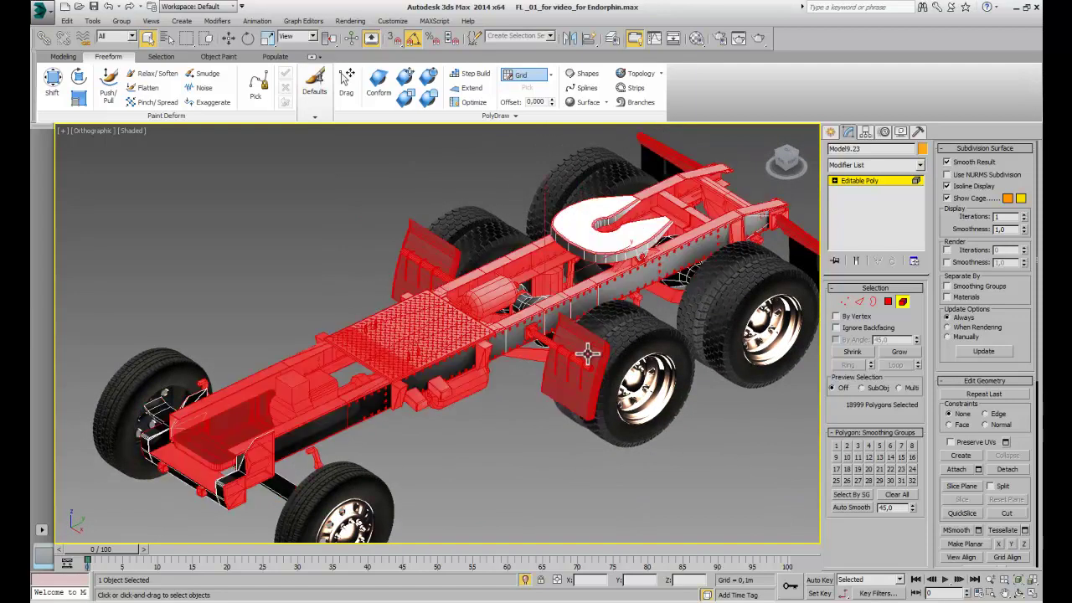
pyautogui.hotkey('ctrl', 'd')
pyautogui.scroll(-5, 608, 330)
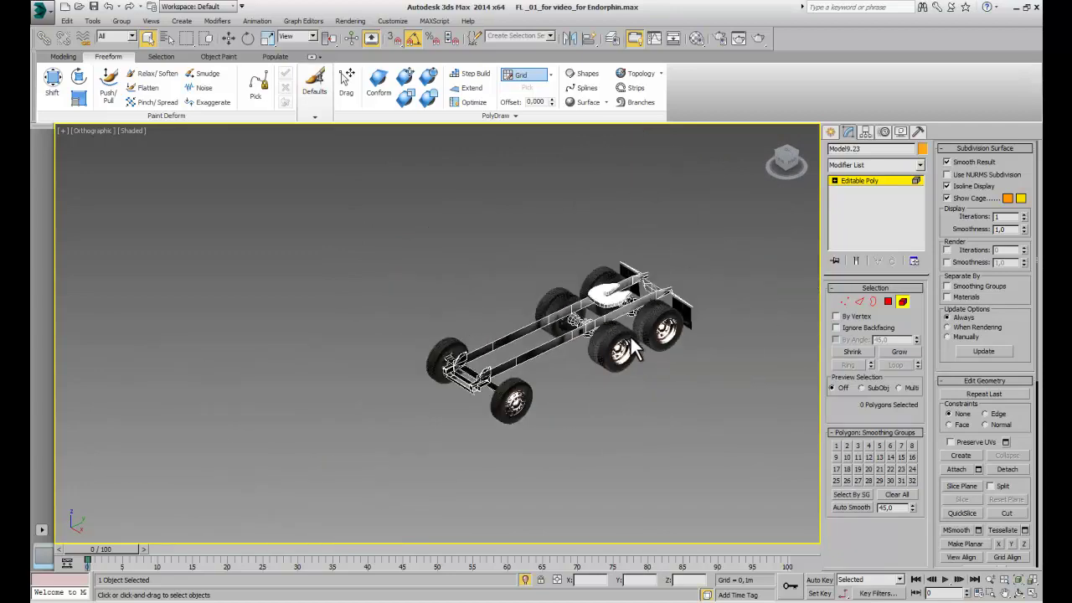
pyautogui.scroll(5, 609, 334)
pyautogui.moveTo(671, 346)
pyautogui.keyDown('alt'); pyautogui.mouseDown(button='middle')
pyautogui.moveTo(617, 341)
pyautogui.moveTo(661, 343)
pyautogui.mouseUp(button='middle'); pyautogui.keyUp('alt')
pyautogui.click(832, 131)
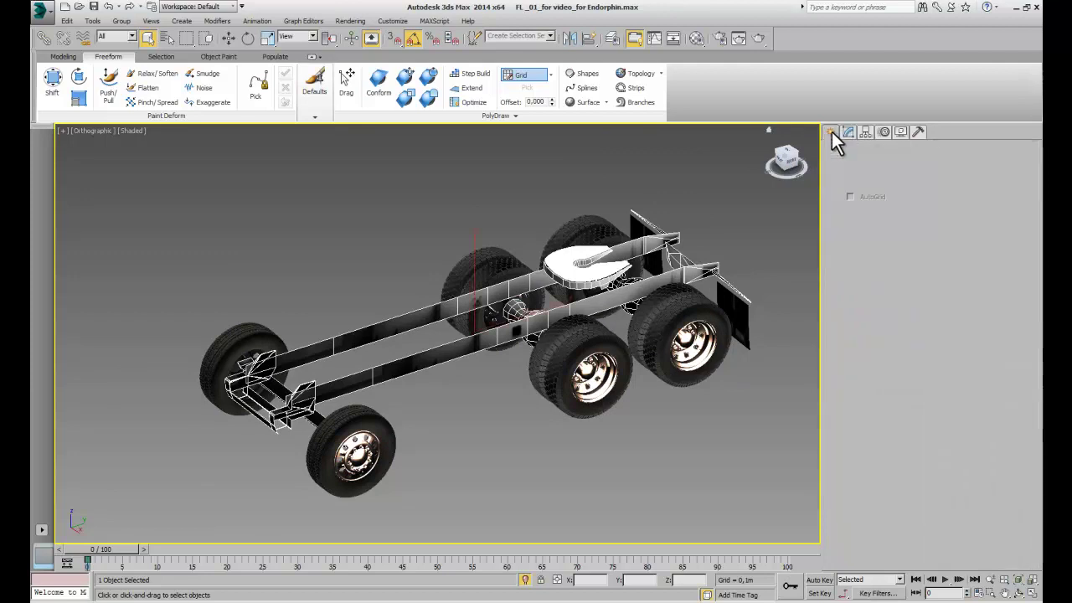
# Delete the chassis frame and both mud flaps.
pyautogui.press('Delete')
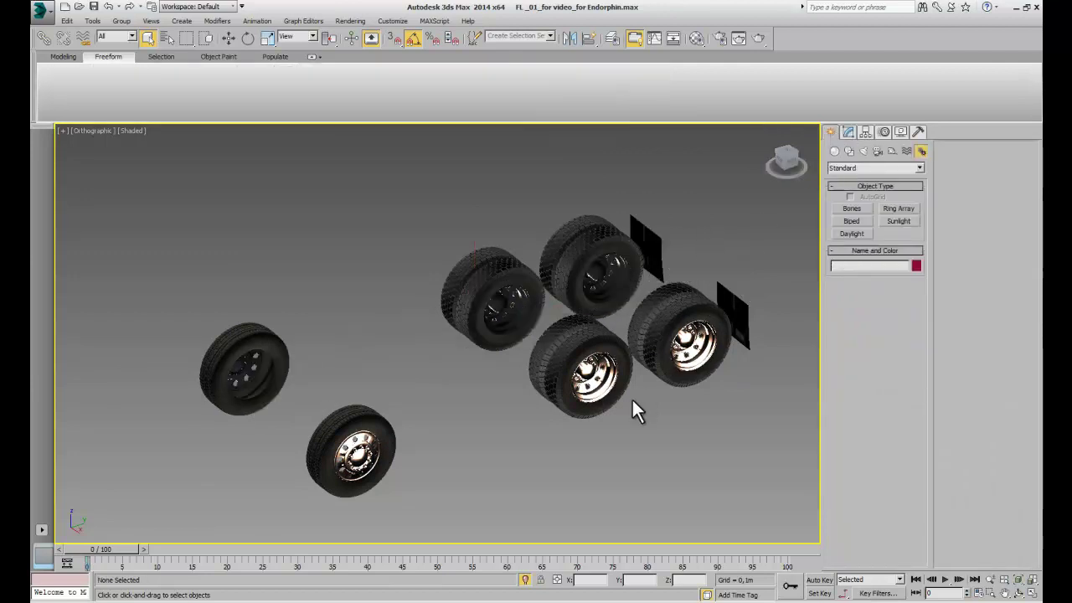
pyautogui.click(651, 243)
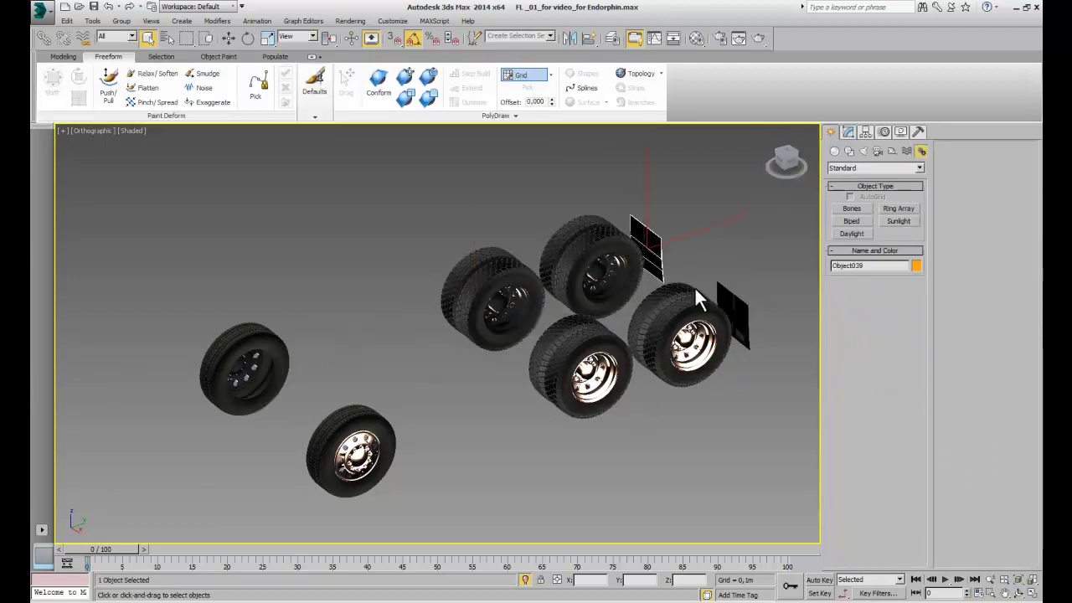
pyautogui.press('Delete')
pyautogui.click(730, 308)
pyautogui.press('Delete')
# Cut front wheel kw_wheel00 down to its tire element, deleting the rim and hub.
pyautogui.scroll(2, 450, 447)
pyautogui.moveTo(449, 447); pyautogui.dragTo(652, 321, button='middle')
pyautogui.scroll(2, 653, 321)
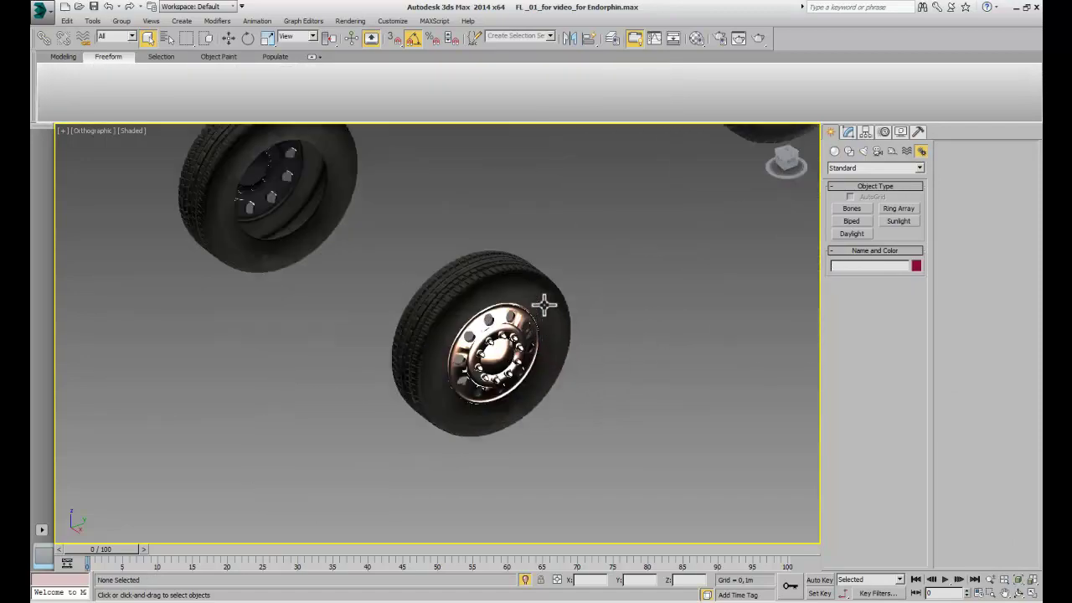
pyautogui.click(545, 314)
pyautogui.moveTo(559, 359); pyautogui.dragTo(620, 327, button='middle')
pyautogui.scroll(2, 620, 327)
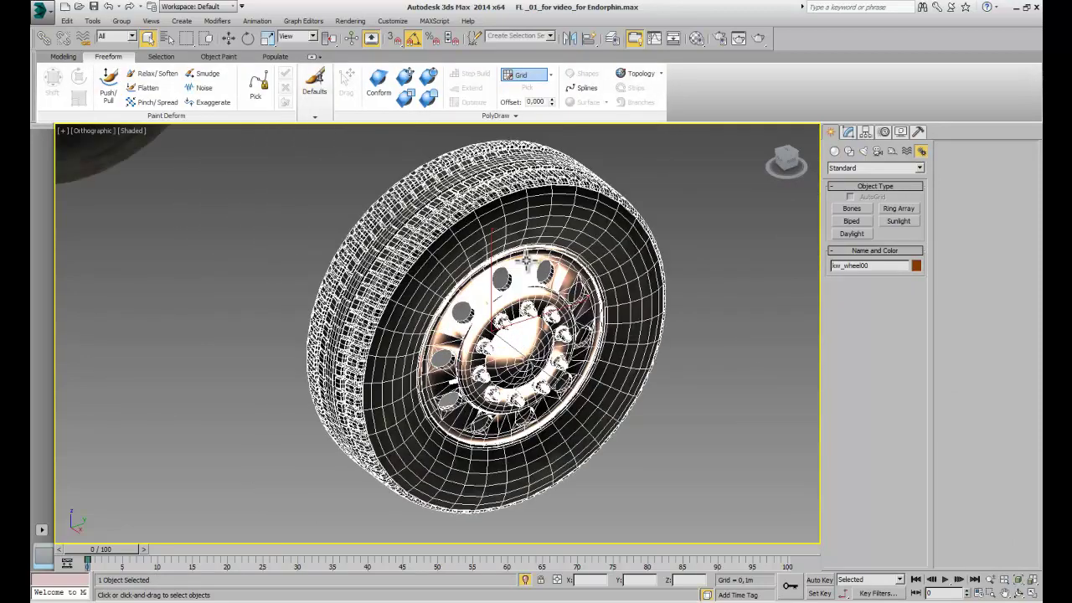
pyautogui.scroll(2, 620, 326)
pyautogui.click(849, 134)
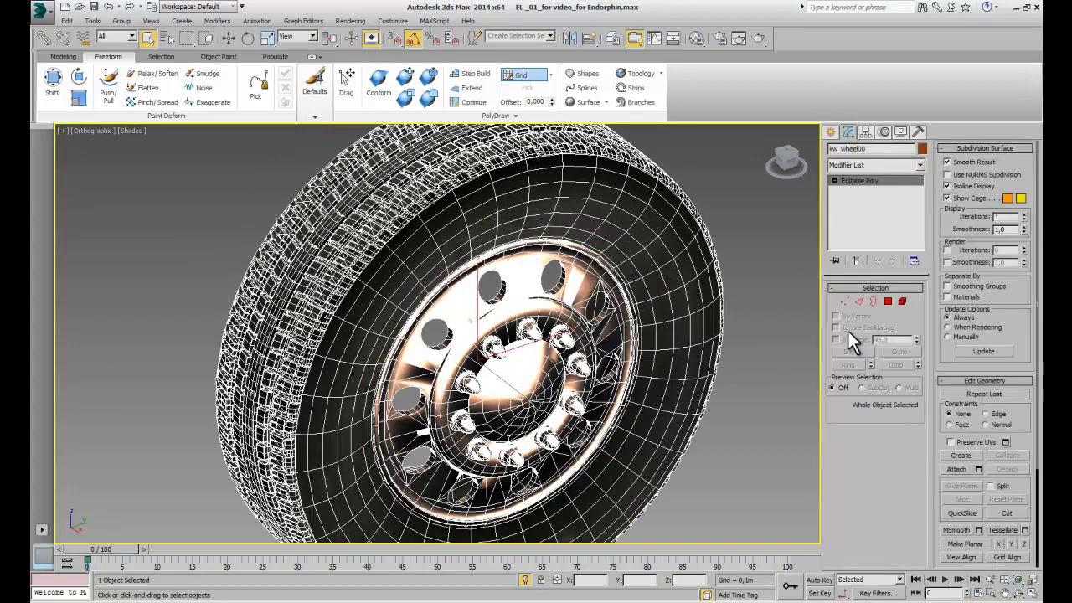
pyautogui.click(902, 302)
pyautogui.click(643, 235)
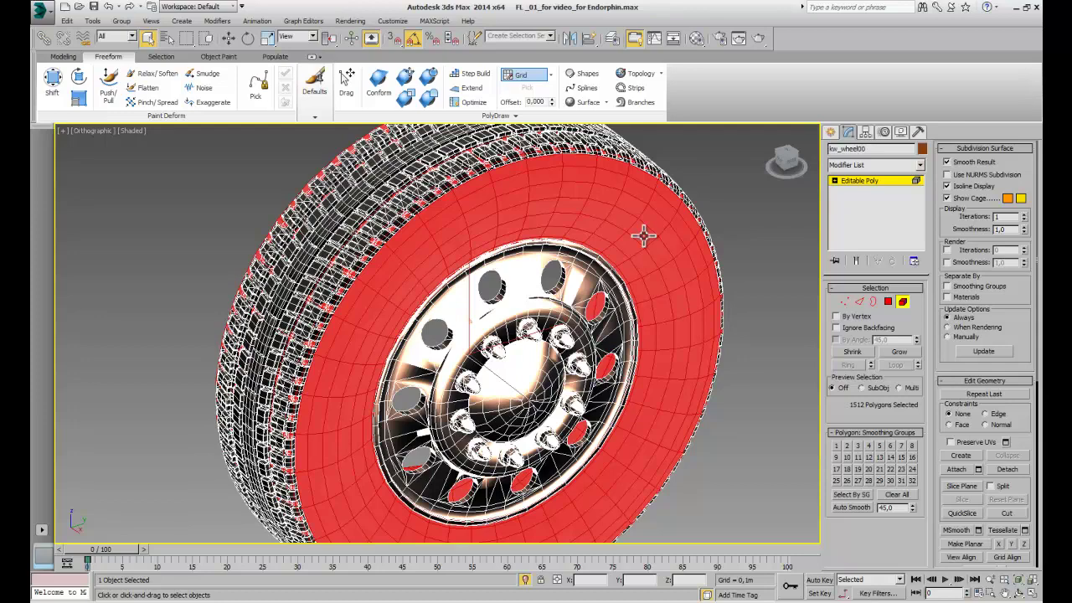
pyautogui.hotkey('ctrl', 'i')
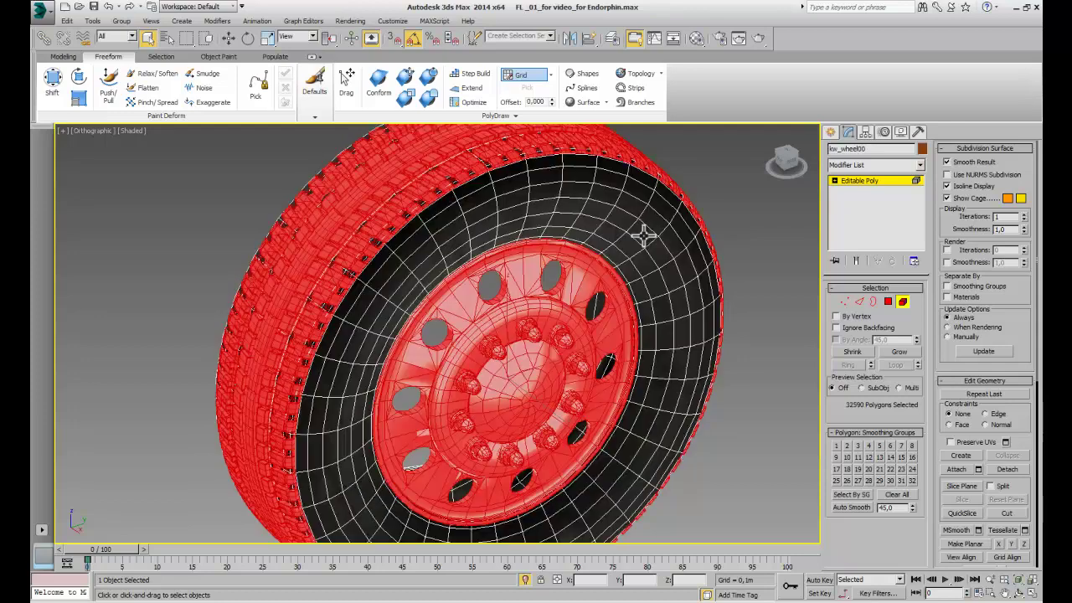
pyautogui.press('Delete')
# Exit mesh editing, frame all the wheels and select a rear wheel.
pyautogui.scroll(-5, 593, 271)
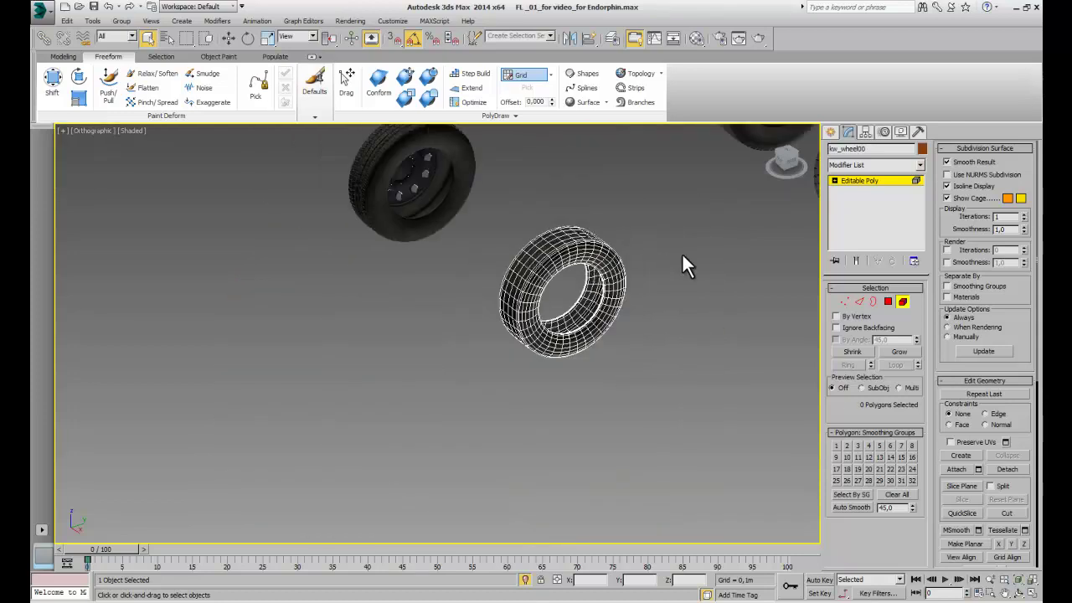
pyautogui.scroll(5, 409, 177)
pyautogui.moveTo(408, 177); pyautogui.dragTo(495, 347, button='middle')
pyautogui.scroll(2, 495, 347)
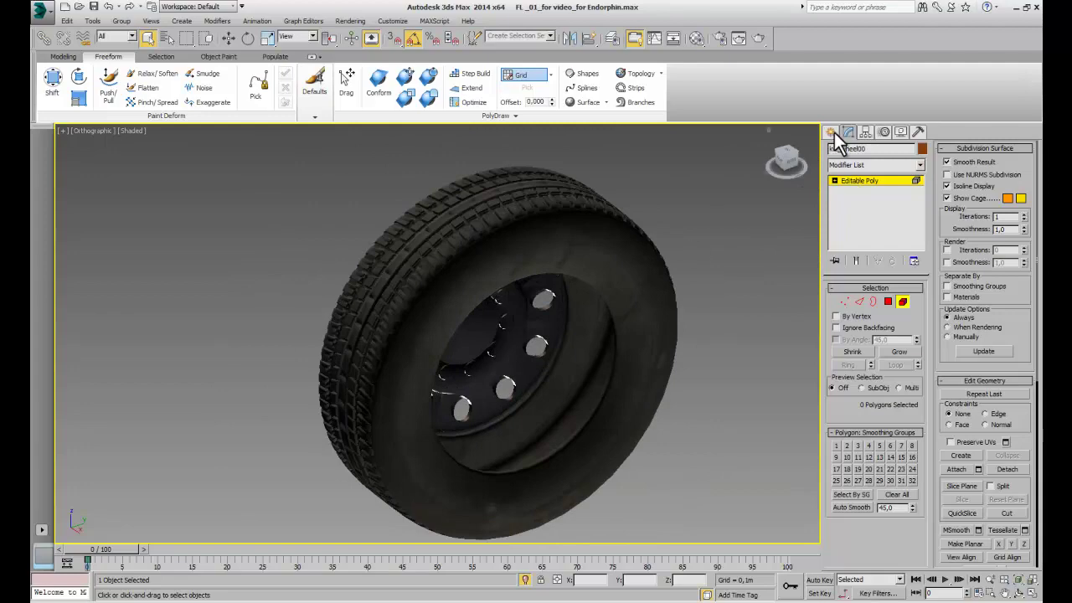
pyautogui.click(832, 132)
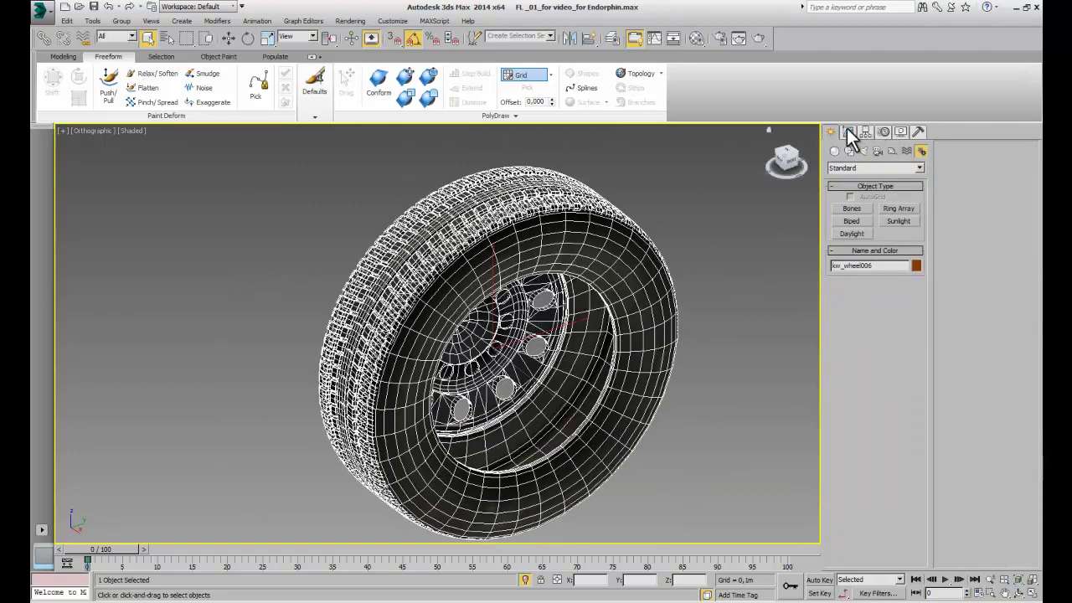
pyautogui.scroll(-5, 618, 212)
pyautogui.moveTo(616, 213); pyautogui.dragTo(521, 344, button='middle')
pyautogui.keyDown('ctrl'); pyautogui.click(592, 329); pyautogui.keyUp('ctrl')
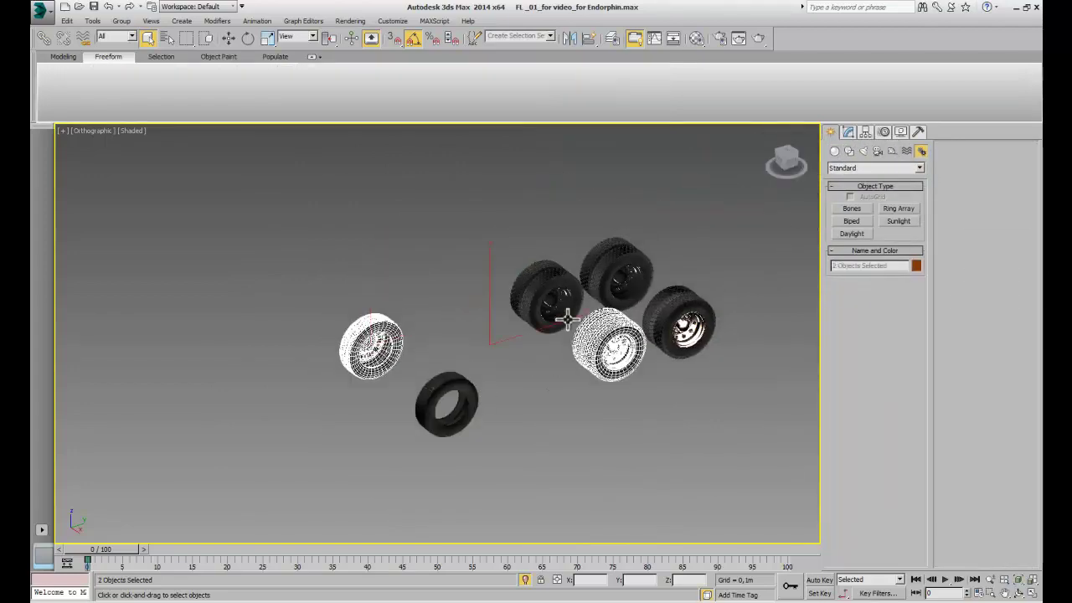
# Select kw_wheel006 and attach the first rear wheel to it.
pyautogui.keyDown('ctrl'); pyautogui.click(555, 280); pyautogui.keyUp('ctrl')
pyautogui.keyDown('ctrl'); pyautogui.click(612, 249); pyautogui.keyUp('ctrl')
pyautogui.keyDown('ctrl'); pyautogui.click(675, 302); pyautogui.keyUp('ctrl')
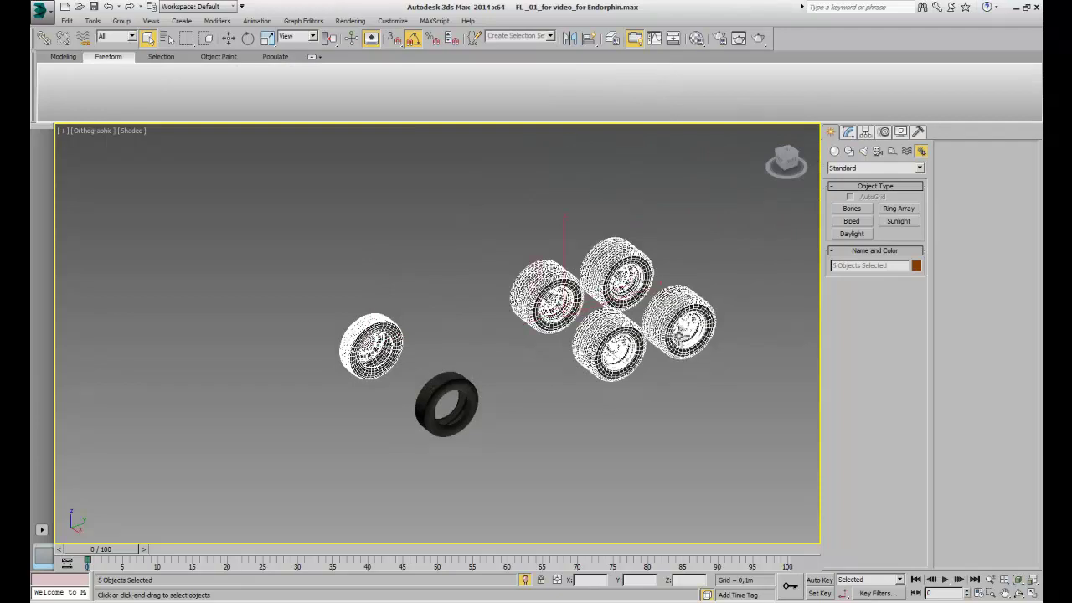
pyautogui.click(402, 334)
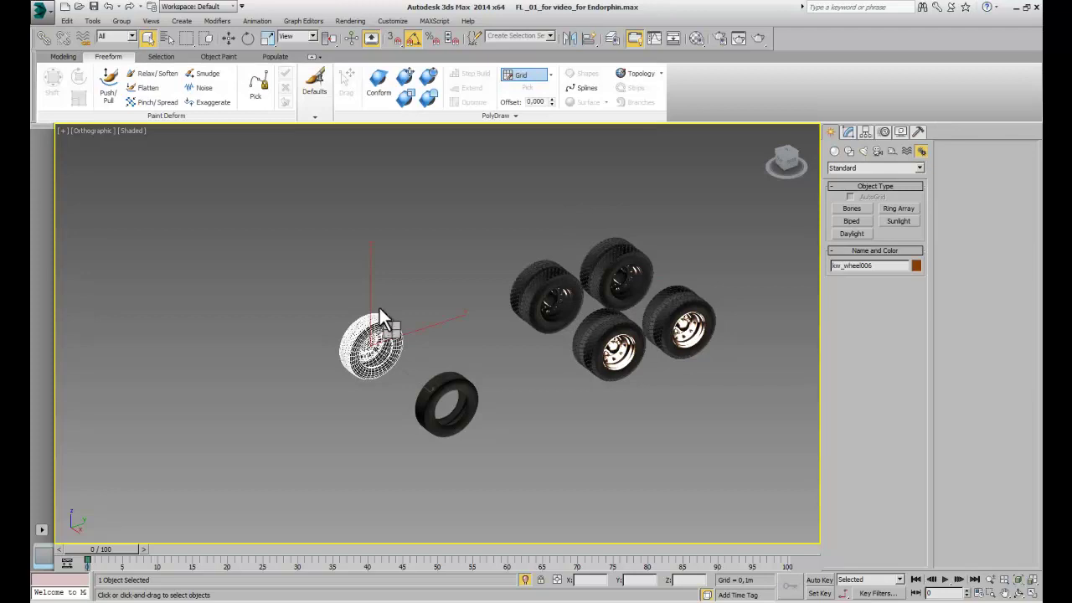
pyautogui.rightClick(377, 294)
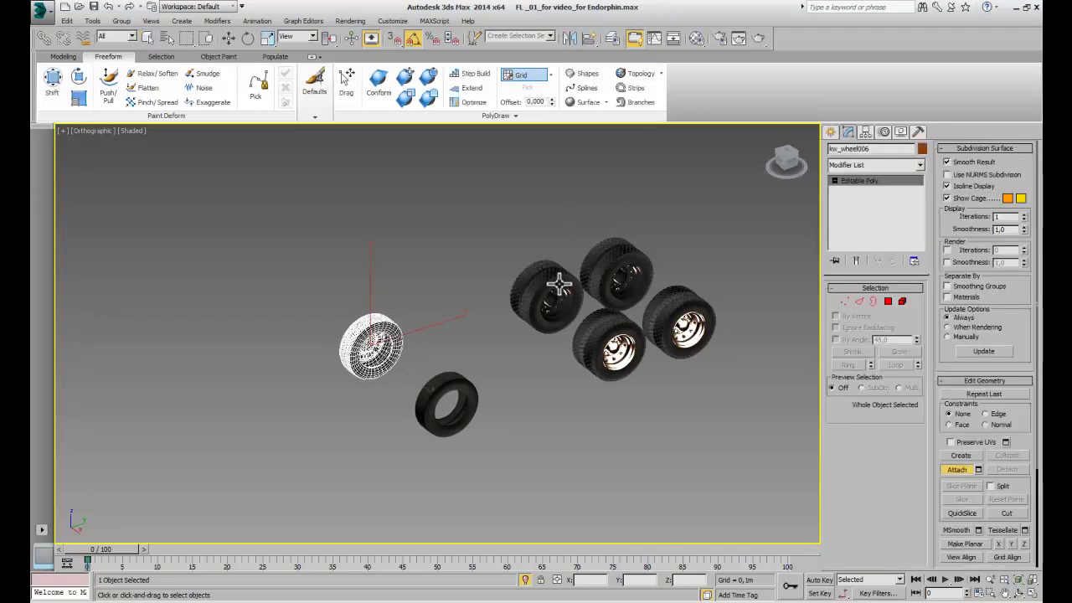
pyautogui.click(551, 285)
pyautogui.click(598, 289)
# Attach the remaining rear wheels to kw_wheel006 and switch to Element selection.
pyautogui.click(608, 331)
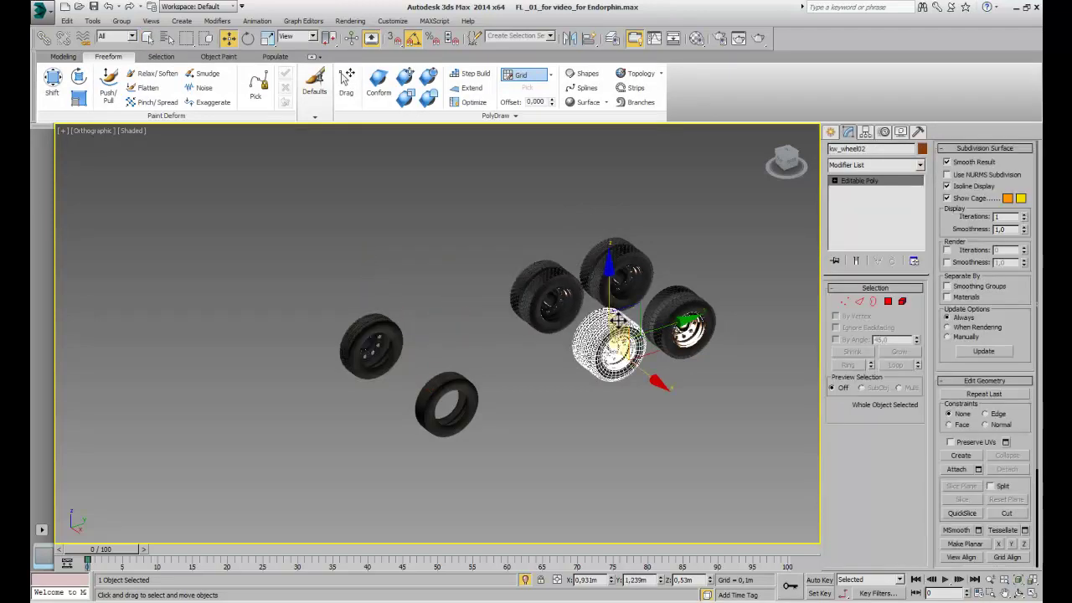
pyautogui.click(555, 291)
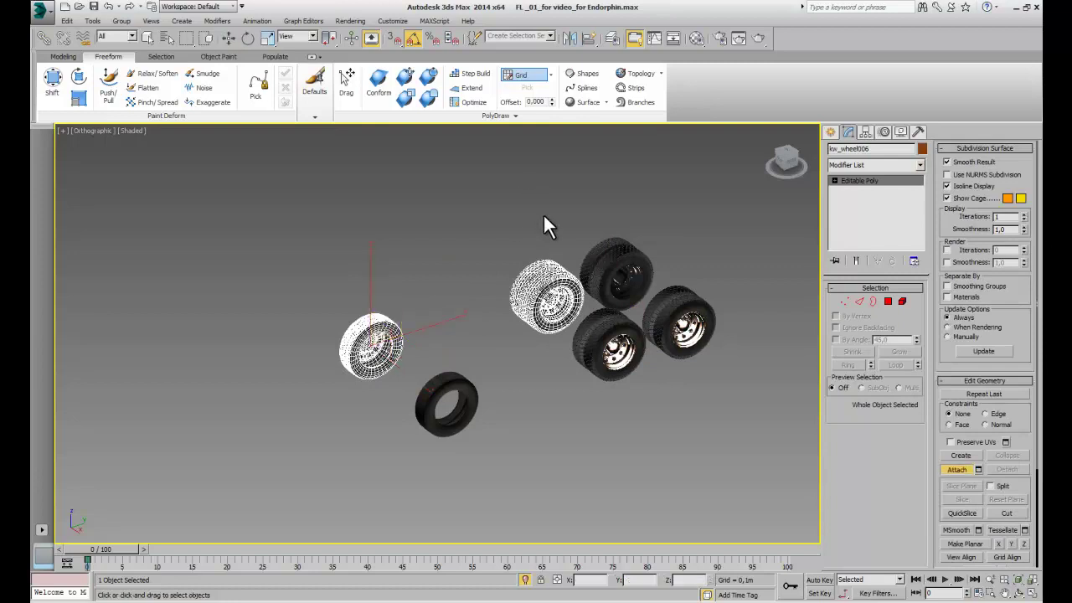
pyautogui.click(546, 289)
pyautogui.click(599, 289)
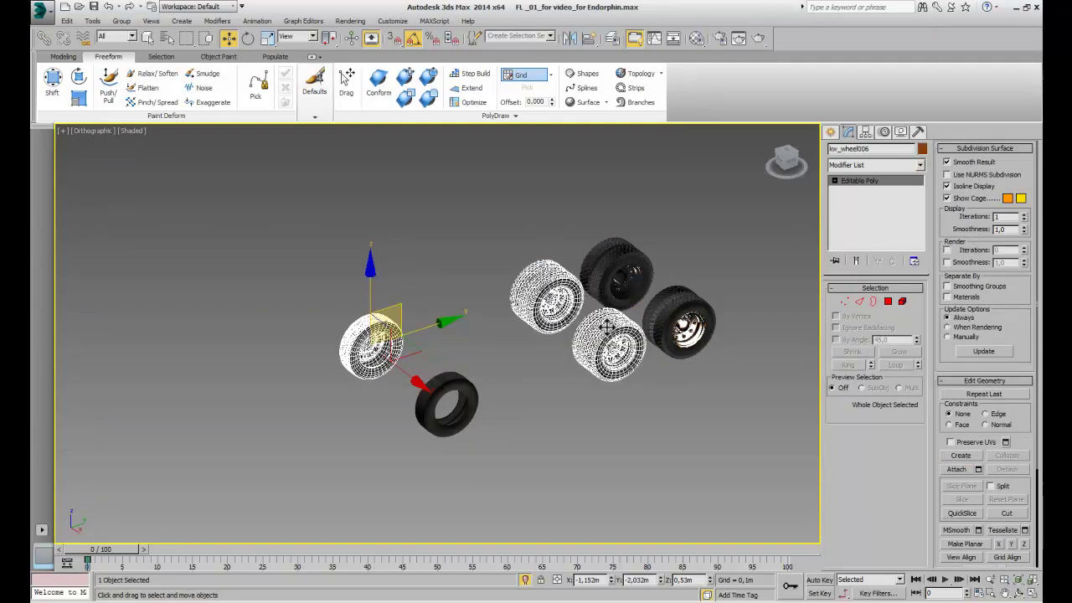
pyautogui.click(617, 251)
pyautogui.click(608, 287)
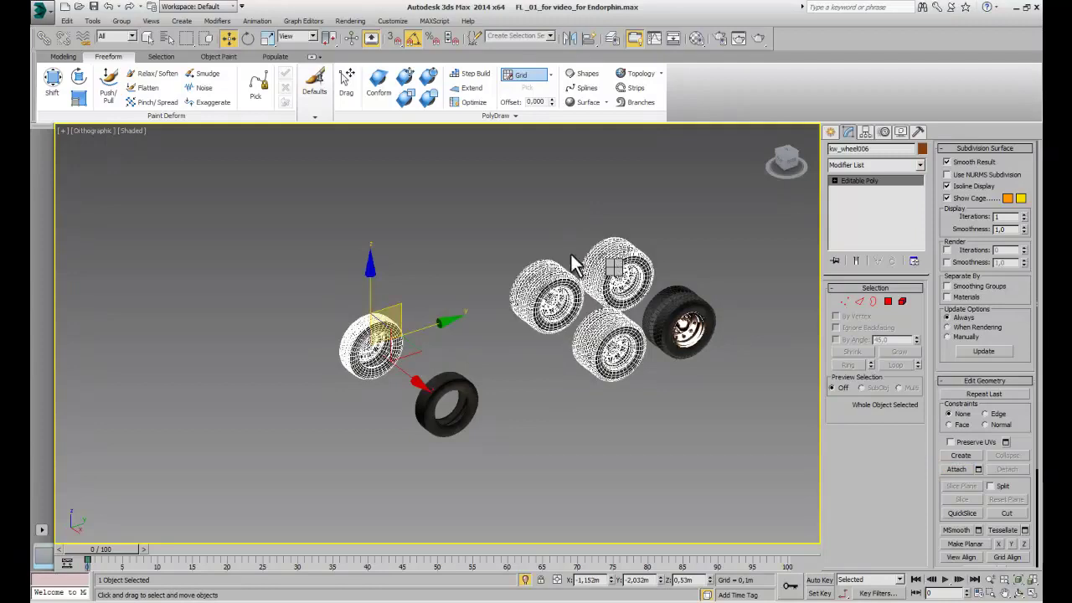
pyautogui.click(678, 306)
pyautogui.click(608, 289)
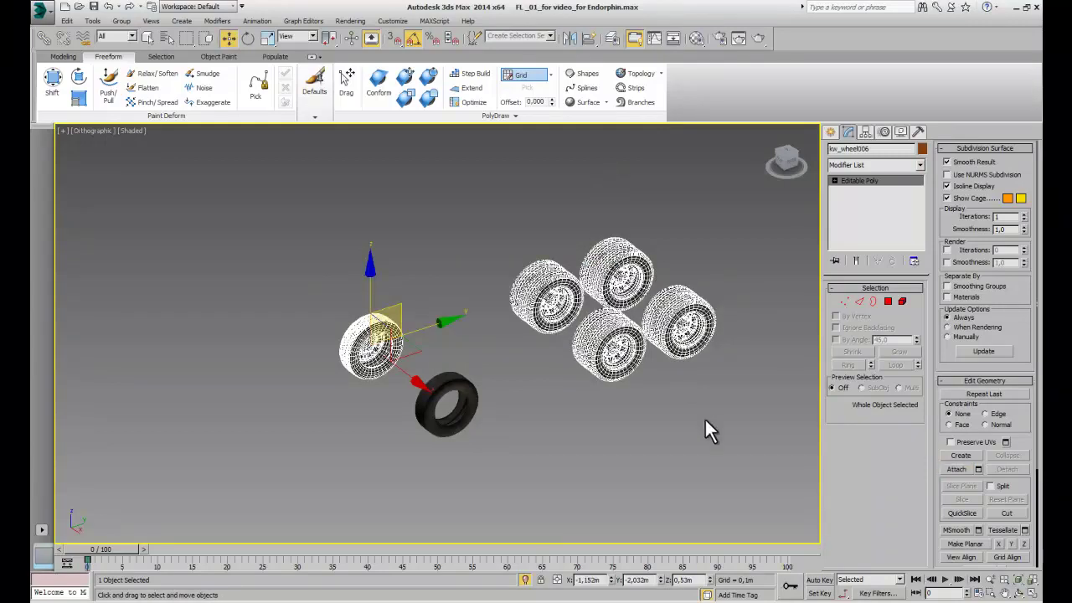
pyautogui.click(903, 301)
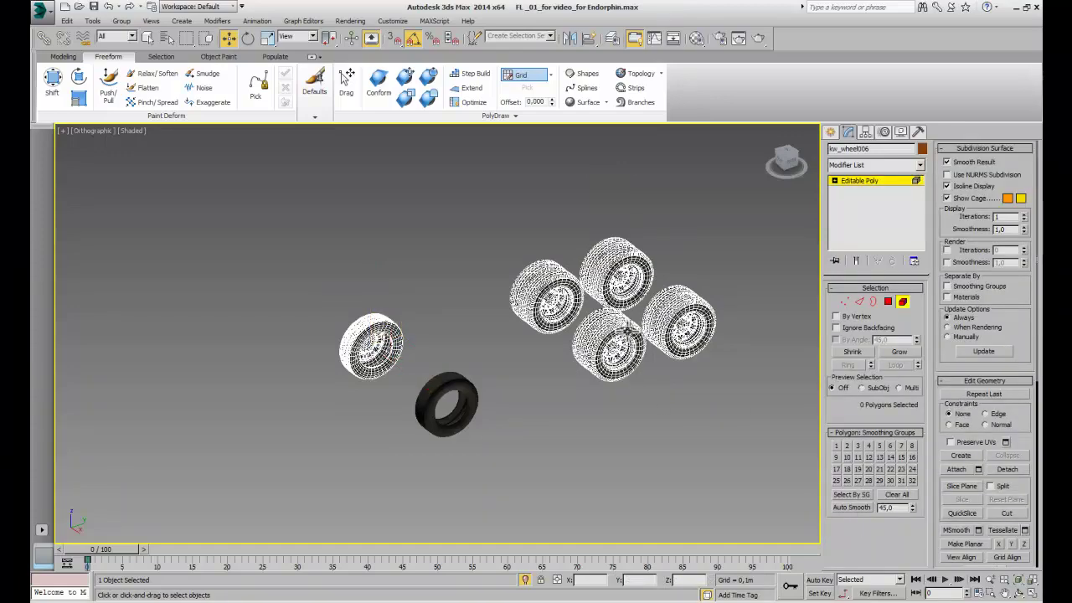
# Select the inner rim and hub faces on every wheel of kw_wheel006.
pyautogui.click(628, 330)
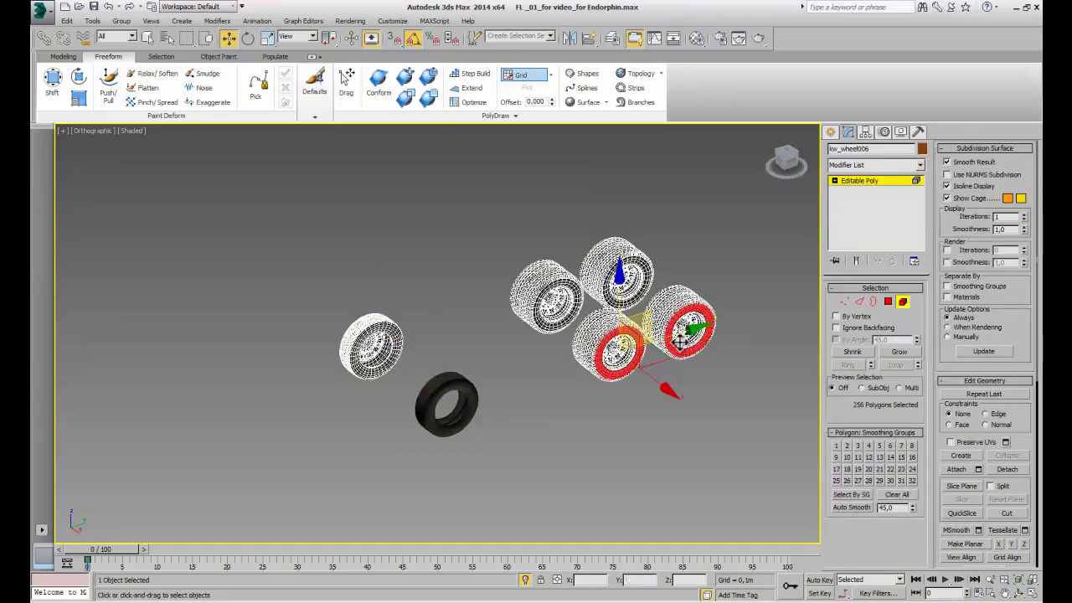
pyautogui.scroll(3, 678, 356)
pyautogui.scroll(2, 678, 356)
pyautogui.moveTo(562, 352)
pyautogui.keyDown('alt'); pyautogui.mouseDown(button='middle')
pyautogui.moveTo(617, 372)
pyautogui.moveTo(602, 374)
pyautogui.mouseUp(button='middle'); pyautogui.keyUp('alt')
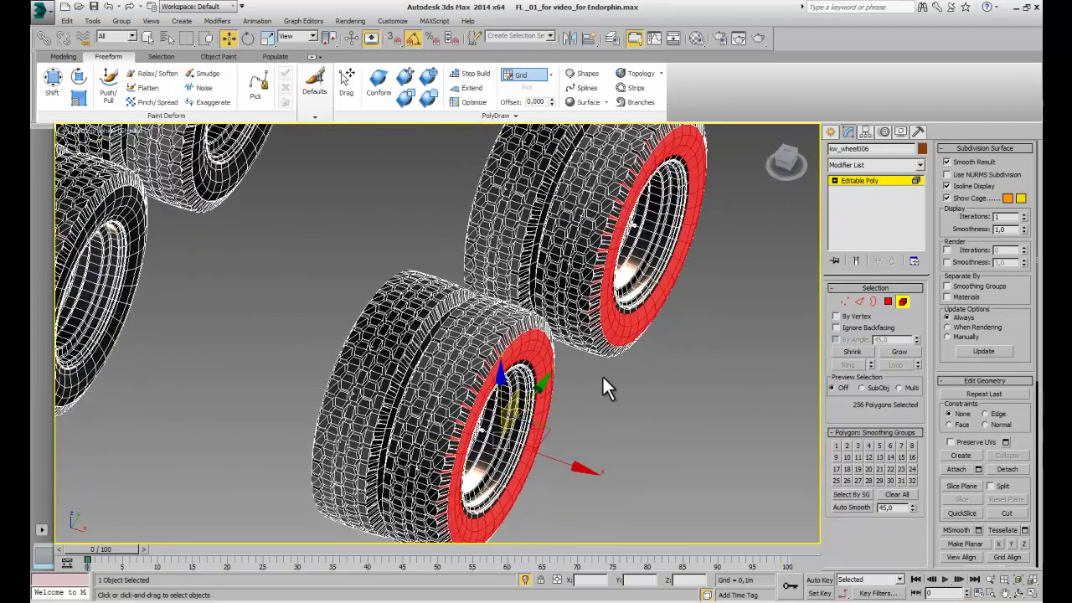
pyautogui.scroll(-4, 602, 374)
pyautogui.moveTo(602, 374); pyautogui.dragTo(617, 377, button='middle')
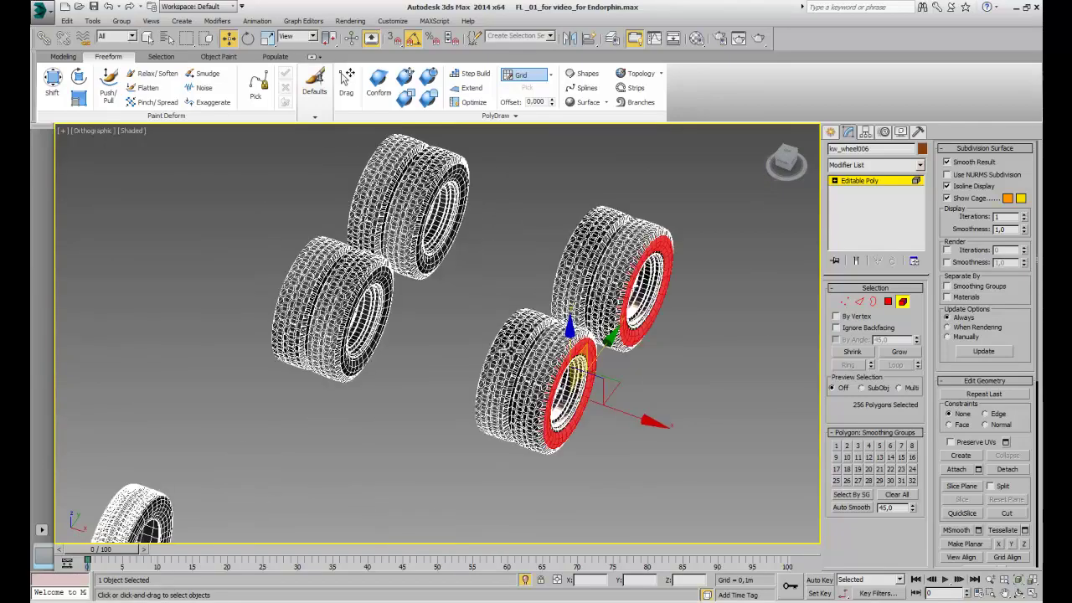
pyautogui.keyDown('ctrl'); pyautogui.click(388, 280); pyautogui.keyUp('ctrl')
pyautogui.keyDown('ctrl'); pyautogui.click(423, 266); pyautogui.keyUp('ctrl')
pyautogui.moveTo(426, 307)
pyautogui.keyDown('alt'); pyautogui.mouseDown(button='middle')
pyautogui.moveTo(455, 335)
pyautogui.moveTo(546, 301)
pyautogui.mouseUp(button='middle'); pyautogui.keyUp('alt')
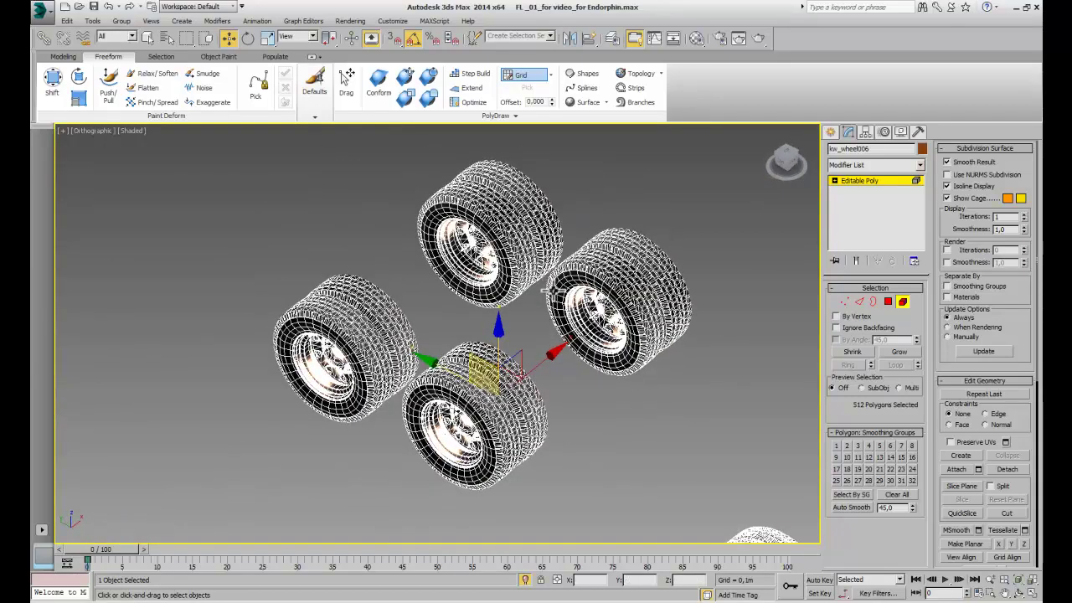
pyautogui.keyDown('ctrl'); pyautogui.click(551, 291); pyautogui.keyUp('ctrl')
pyautogui.keyDown('ctrl'); pyautogui.click(486, 251); pyautogui.keyUp('ctrl')
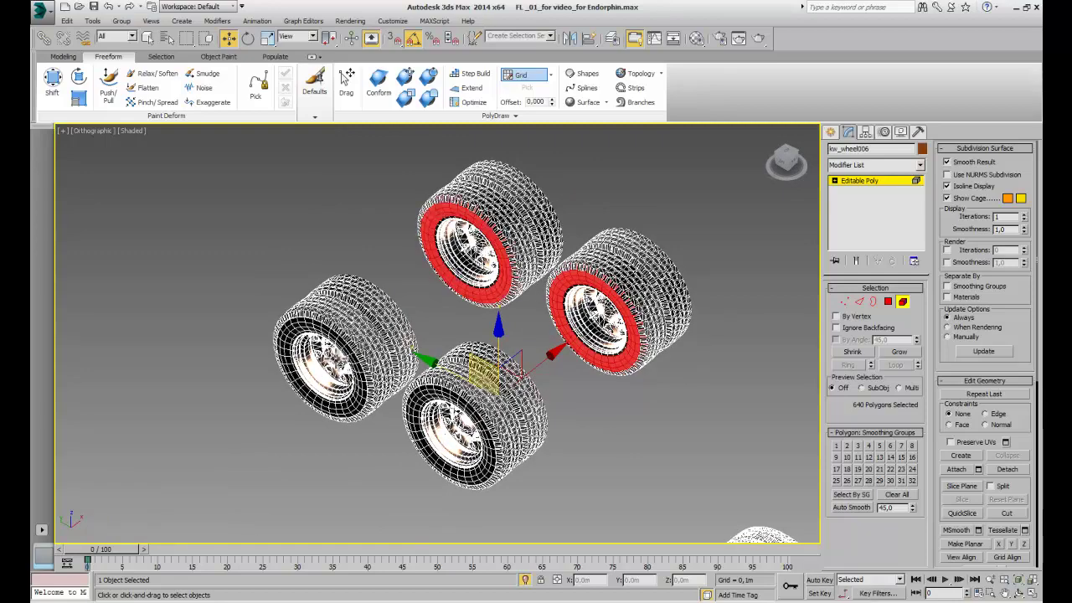
pyautogui.keyDown('ctrl'); pyautogui.click(391, 384); pyautogui.keyUp('ctrl')
pyautogui.keyDown('ctrl'); pyautogui.click(459, 406); pyautogui.keyUp('ctrl')
pyautogui.scroll(-3, 512, 350)
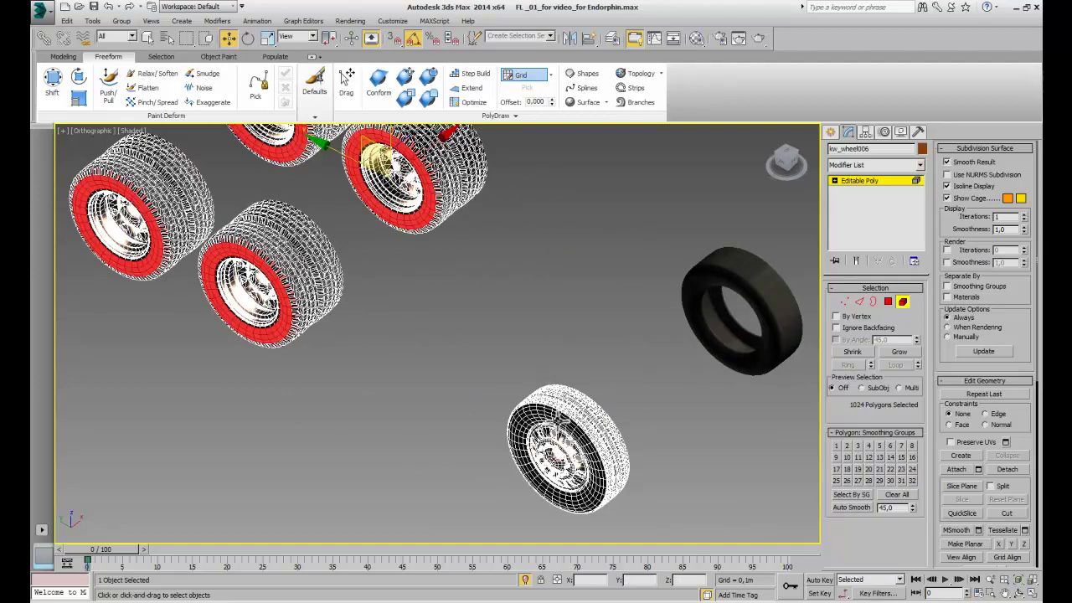
pyautogui.click(557, 410)
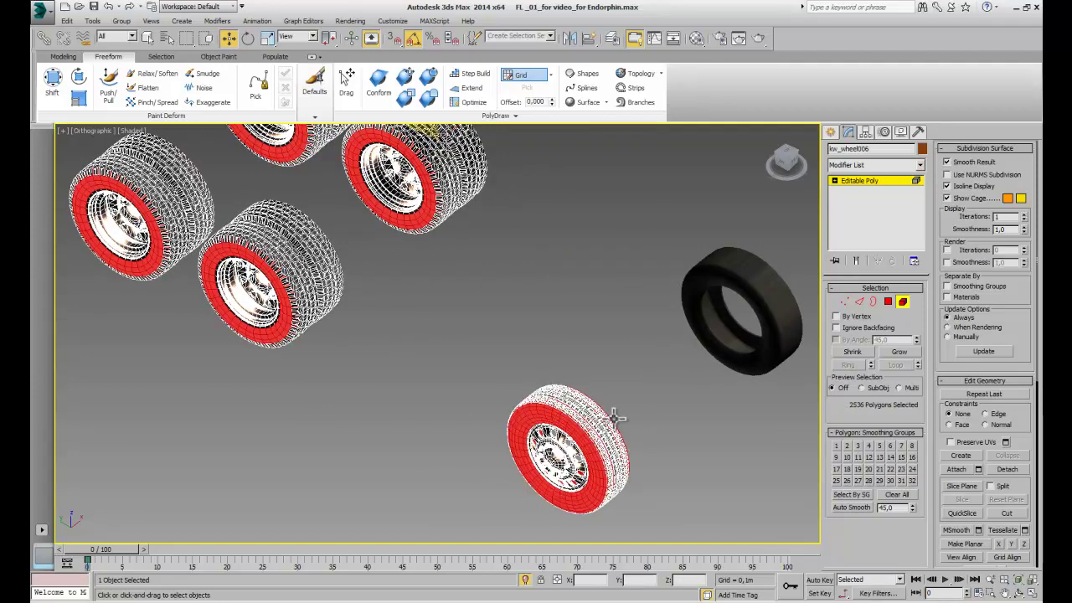
# Hide the selected rim polygons, then exit polygon mode and clear the selection.
pyautogui.hotkey('ctrl', 'a')
pyautogui.hotkey('ctrl', 'd')
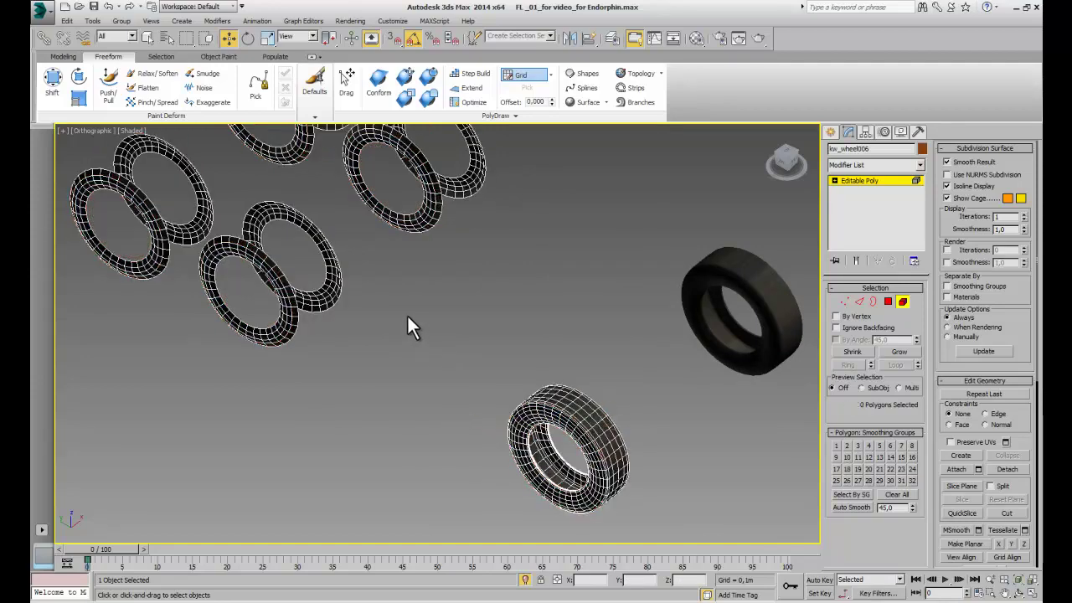
pyautogui.scroll(-5, 407, 314)
pyautogui.scroll(2, 356, 345)
pyautogui.moveTo(352, 340)
pyautogui.keyDown('alt'); pyautogui.mouseDown(button='middle')
pyautogui.moveTo(433, 294)
pyautogui.moveTo(354, 354)
pyautogui.moveTo(295, 320)
pyautogui.moveTo(359, 293)
pyautogui.moveTo(352, 326)
pyautogui.mouseUp(button='middle'); pyautogui.keyUp('alt')
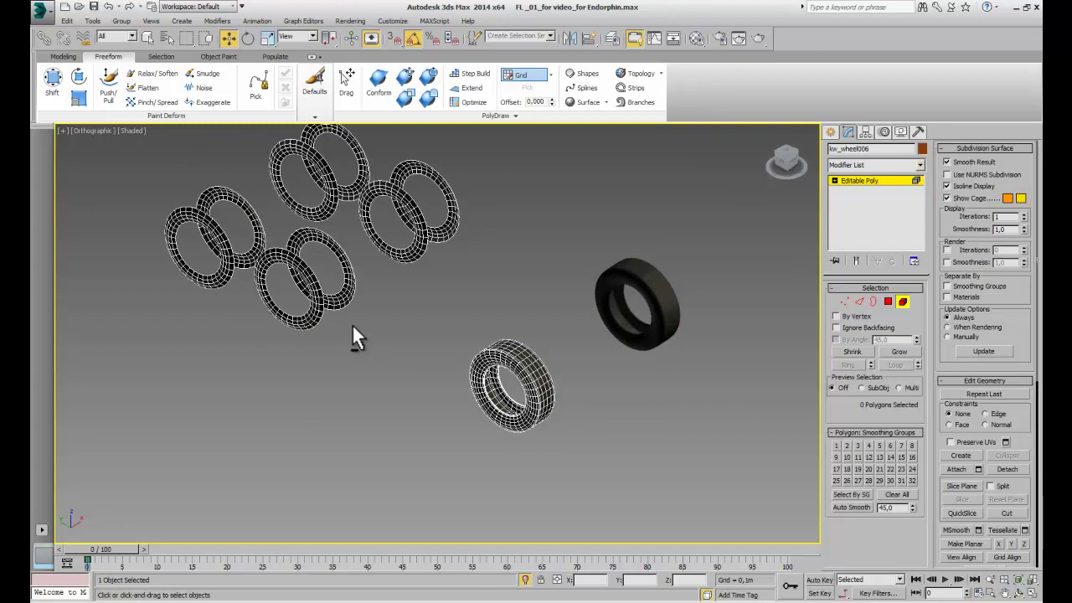
pyautogui.click(830, 131)
pyautogui.click(682, 374)
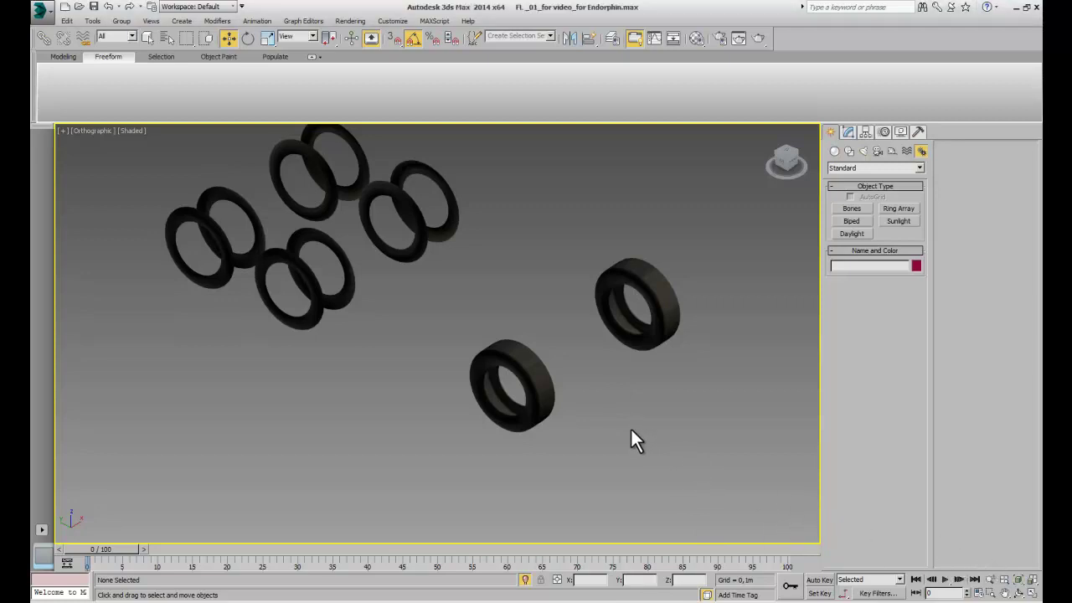
# Unhide all objects to bring the full truck back into view.
pyautogui.scroll(-8, 601, 400)
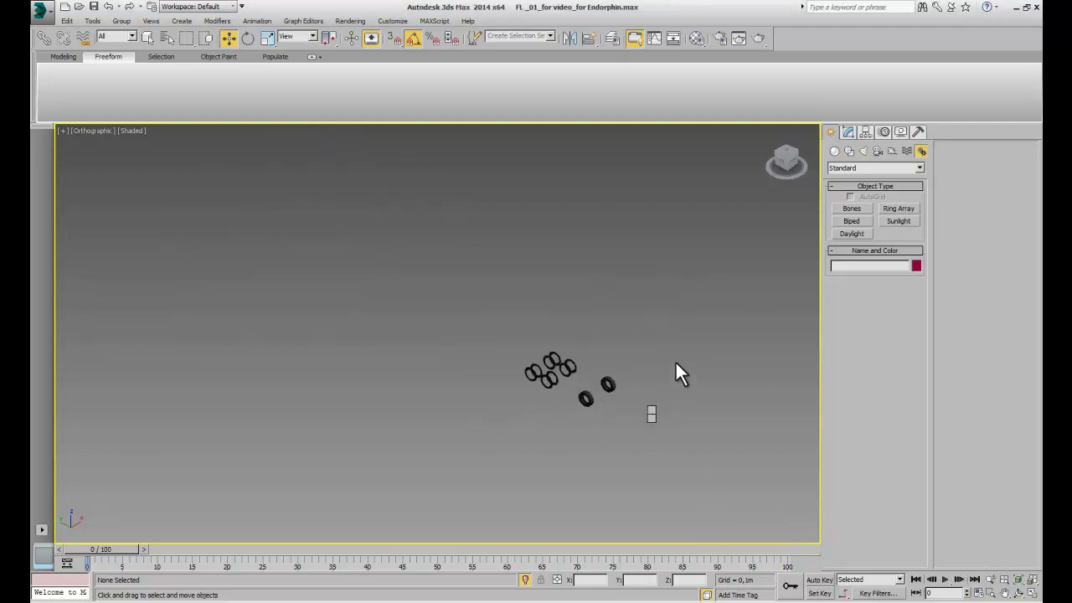
pyautogui.moveTo(675, 361); pyautogui.dragTo(624, 382, button='right')
pyautogui.click(590, 341)
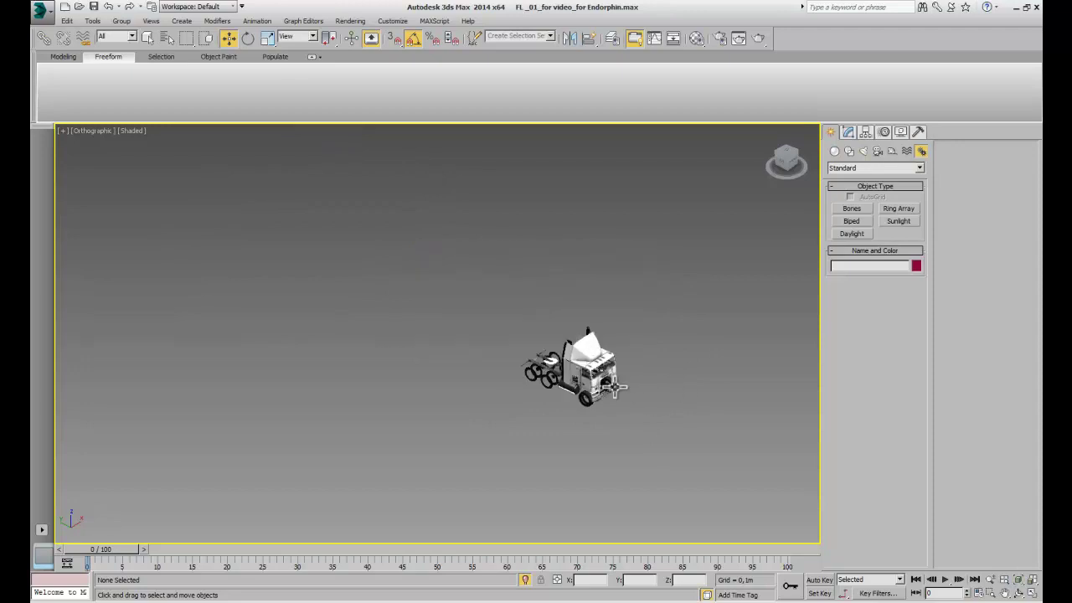
pyautogui.scroll(5, 624, 405)
pyautogui.moveTo(649, 403)
pyautogui.keyDown('alt'); pyautogui.mouseDown(button='middle')
pyautogui.moveTo(617, 428)
pyautogui.moveTo(515, 399)
pyautogui.mouseUp(button='middle'); pyautogui.keyUp('alt')
pyautogui.scroll(5, 470, 351)
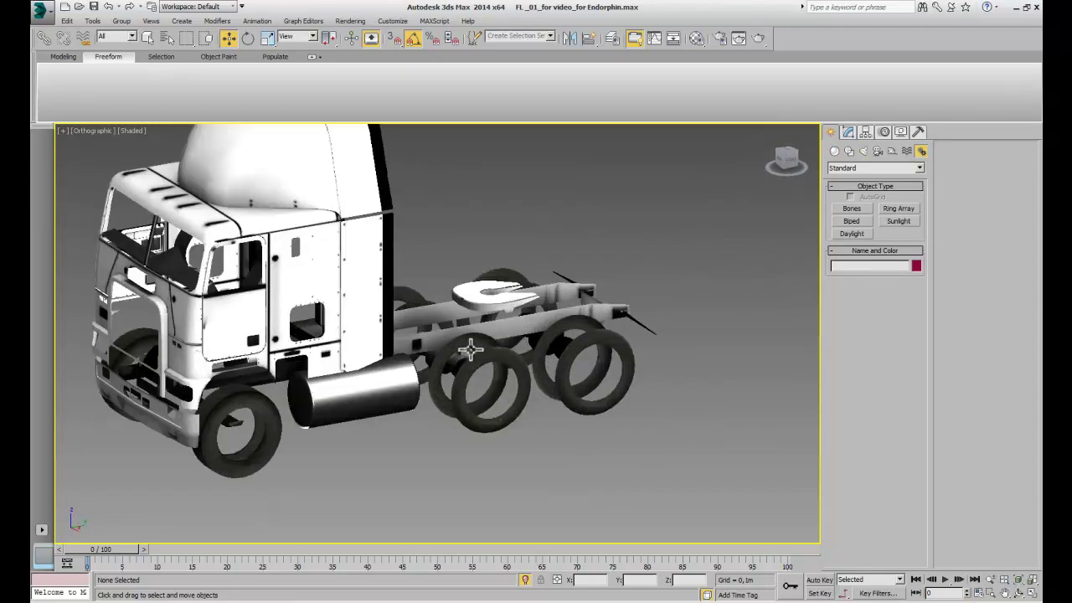
# Select all 15 truck parts with Ctrl+A.
pyautogui.click(394, 383)
pyautogui.moveTo(394, 383)
pyautogui.keyDown('alt'); pyautogui.mouseDown(button='middle')
pyautogui.moveTo(491, 335)
pyautogui.moveTo(238, 412)
pyautogui.moveTo(484, 369)
pyautogui.mouseUp(button='middle'); pyautogui.keyUp('alt')
pyautogui.scroll(-5, 484, 369)
pyautogui.scroll(3, 484, 368)
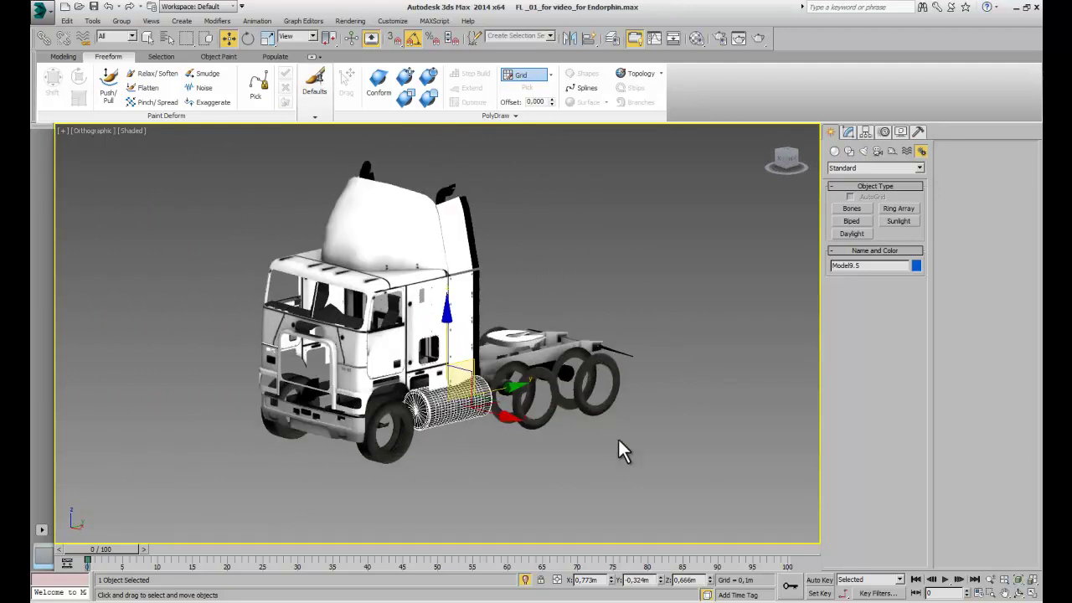
pyautogui.click(666, 479)
pyautogui.hotkey('ctrl', 'a')
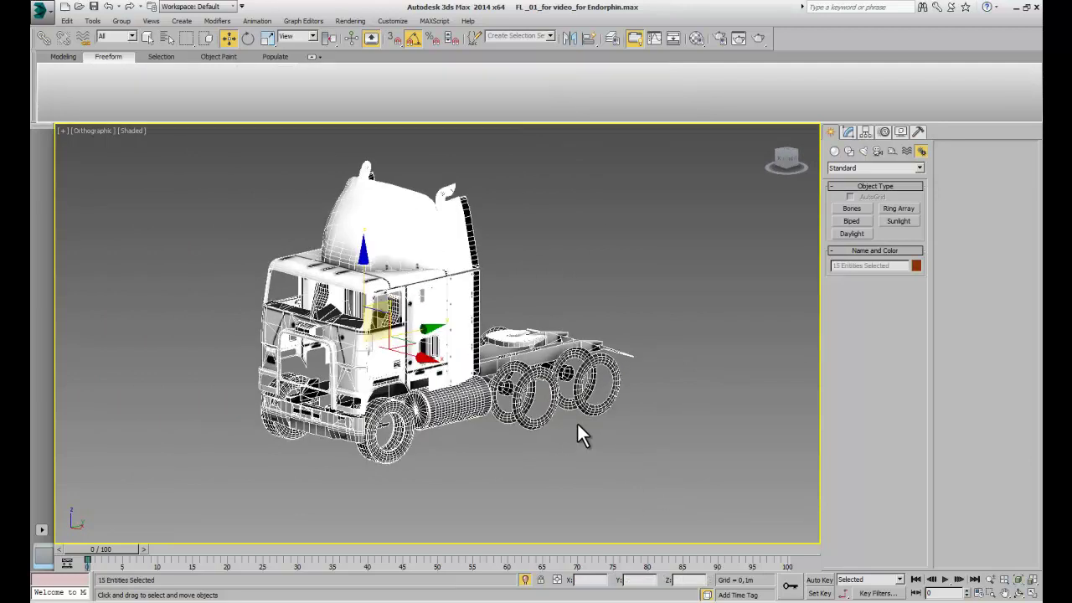
pyautogui.click(46, 13)
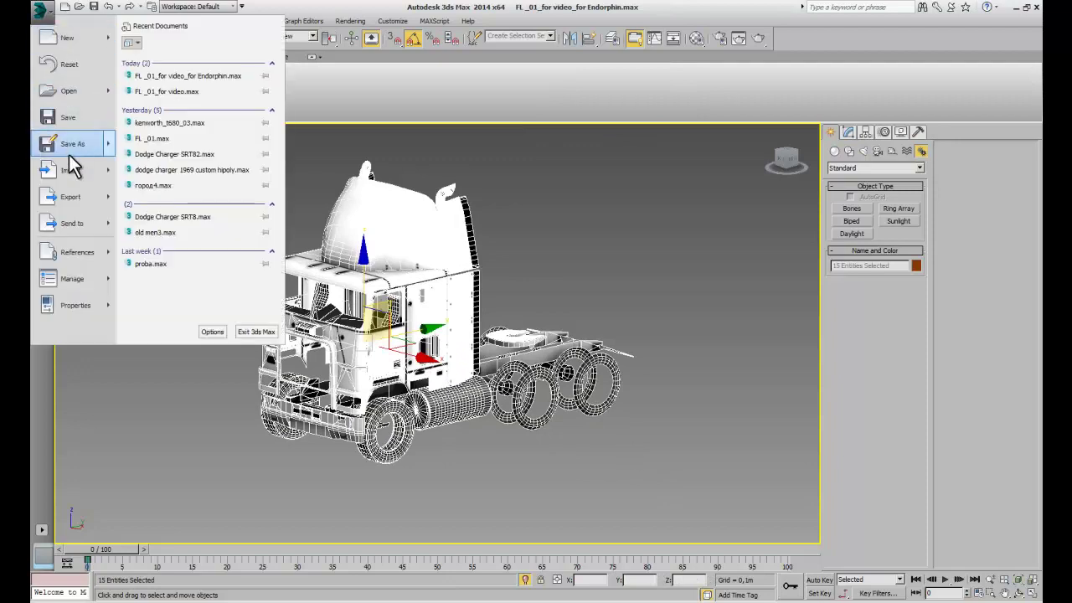
pyautogui.moveTo(71, 197)
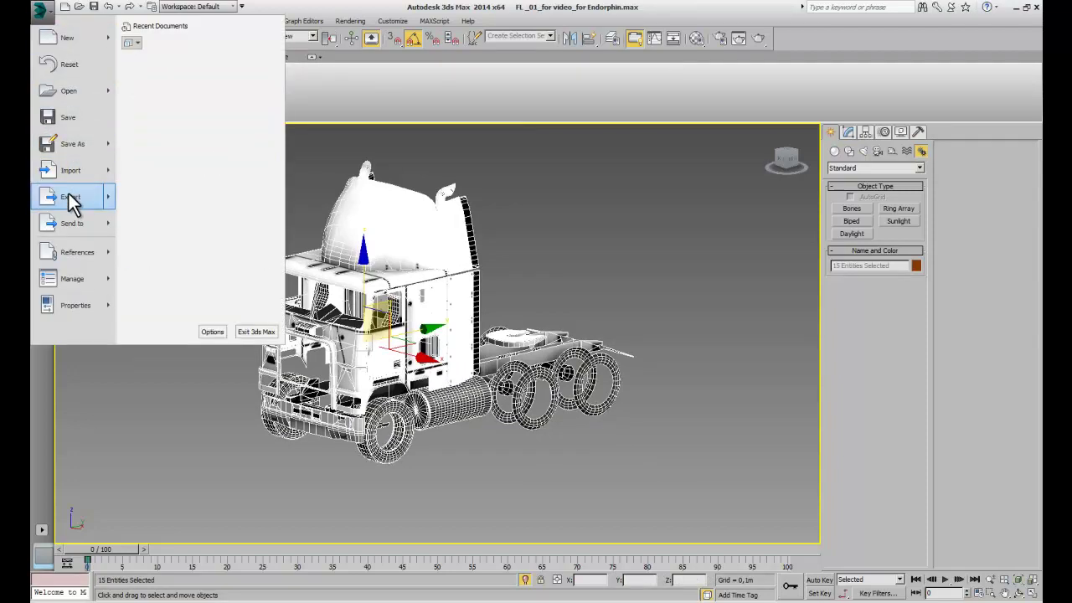
# Export the selected truck as gw::OBJ-Exporter file 'freightliner for endorphin' and accept the options.
pyautogui.click(209, 106)
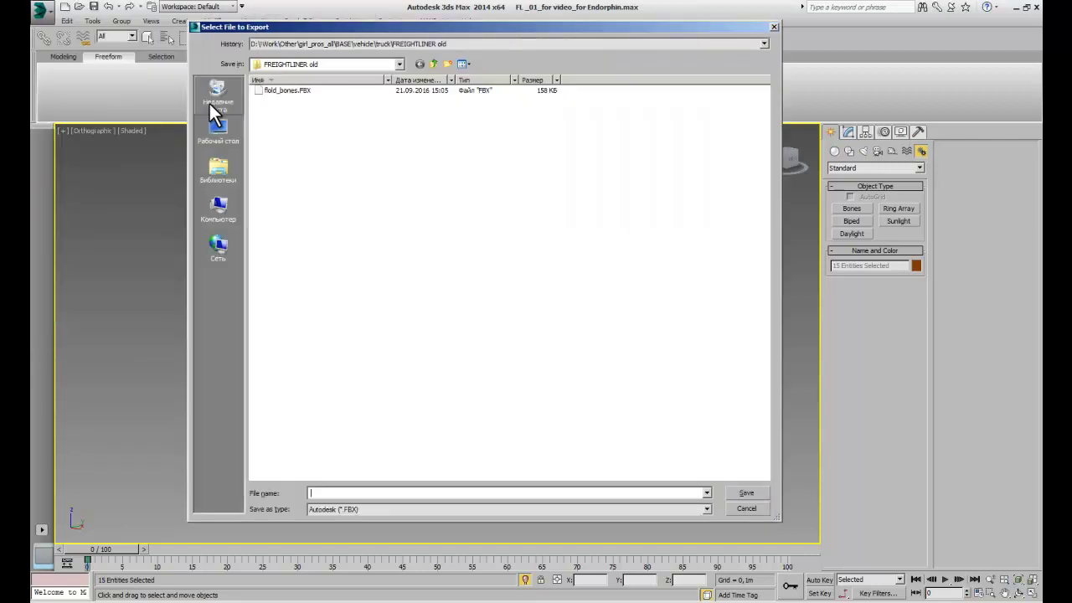
pyautogui.click(412, 509)
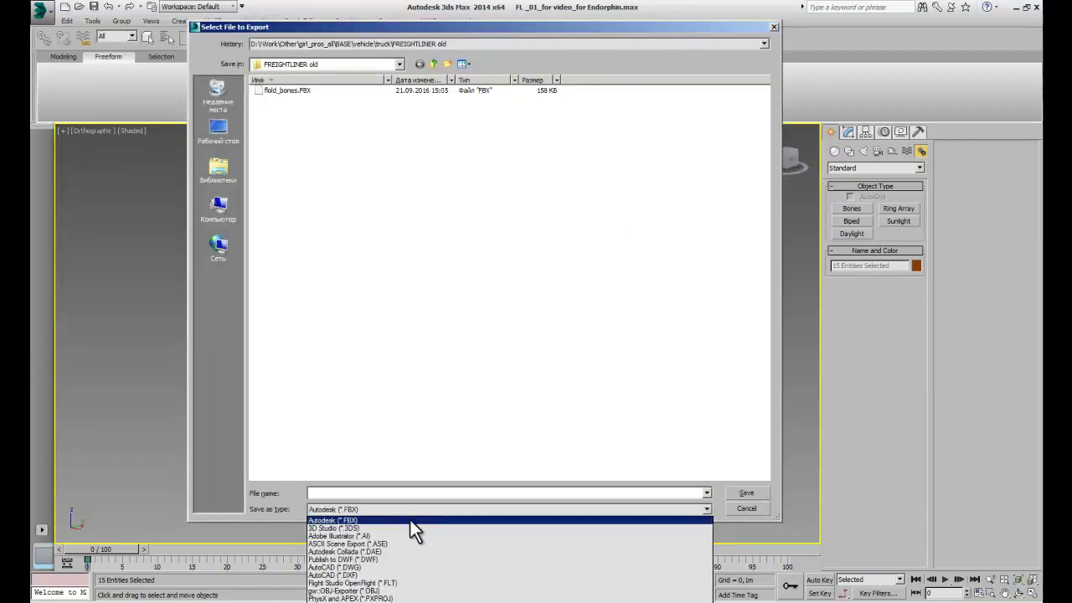
pyautogui.click(404, 596)
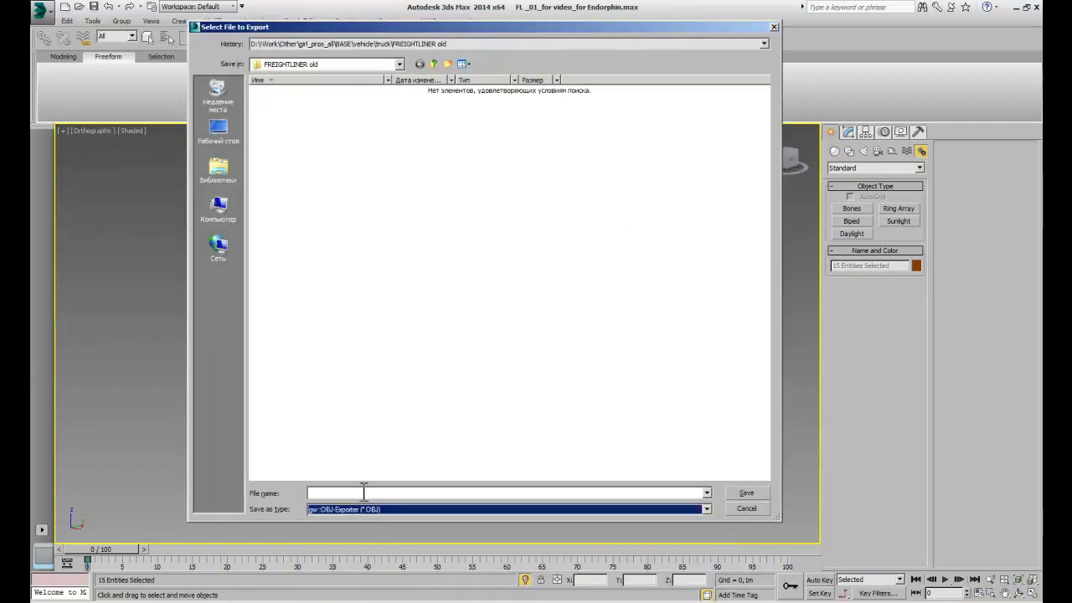
pyautogui.click(365, 493)
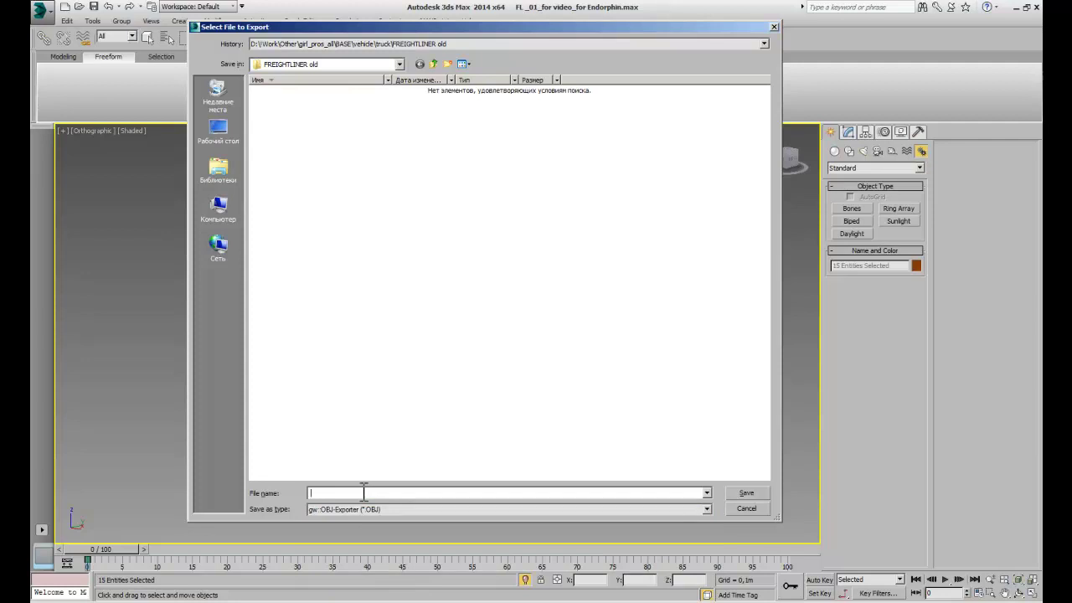
pyautogui.write('f')
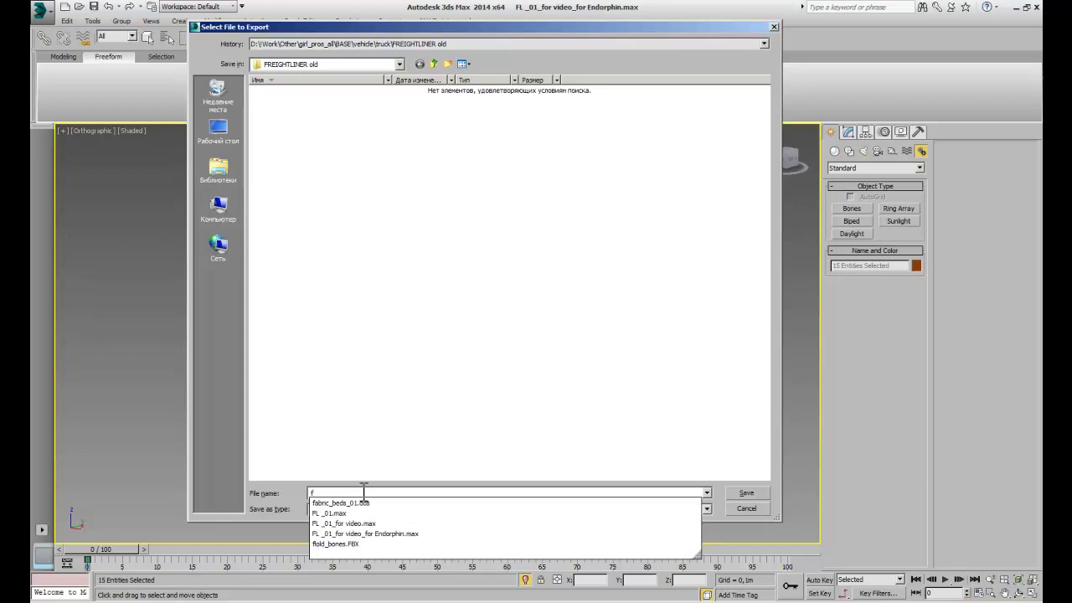
pyautogui.write('reightl')
pyautogui.write('ht')
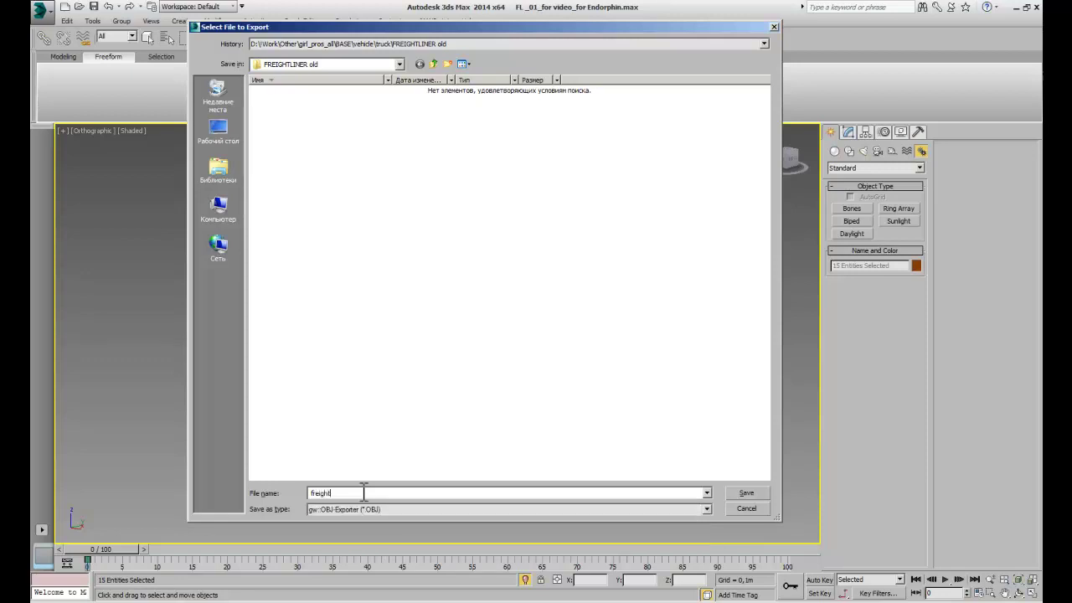
pyautogui.write('iner f')
pyautogui.write('or ')
pyautogui.write('endorphin')
pyautogui.click(738, 497)
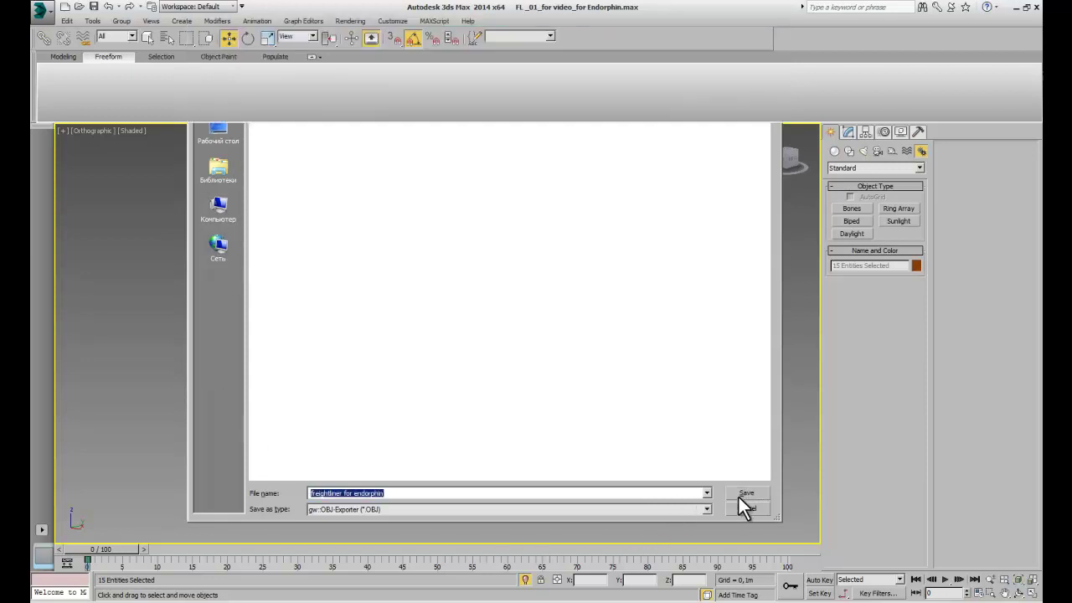
pyautogui.click(468, 401)
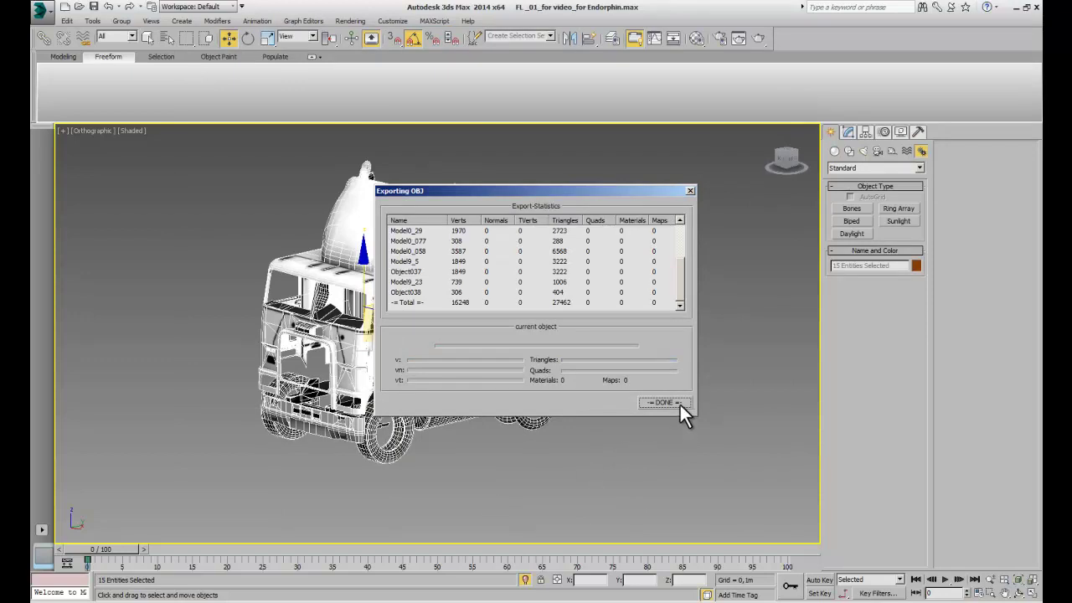
# Close the OBJ export statistics report and deselect the truck.
pyautogui.click(680, 405)
pyautogui.click(609, 505)
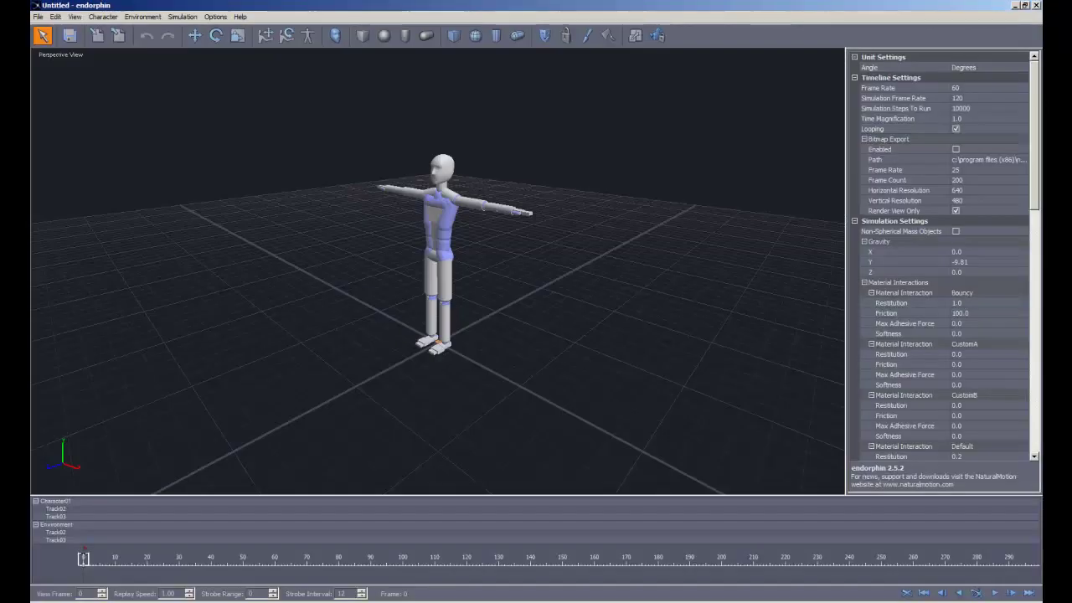
# Load freightliner_old through File > Character Edit Mode > Open Character.
pyautogui.click(38, 17)
pyautogui.click(489, 315)
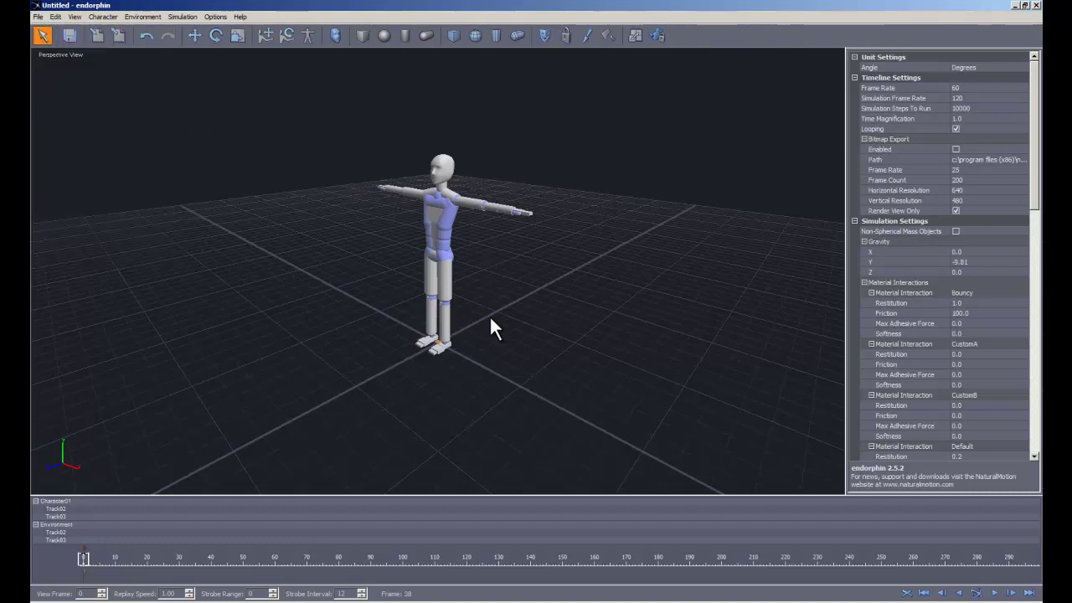
pyautogui.click(446, 270)
pyautogui.moveTo(446, 270)
pyautogui.keyDown('alt'); pyautogui.mouseDown()
pyautogui.moveTo(515, 252)
pyautogui.moveTo(511, 267)
pyautogui.mouseUp(); pyautogui.keyUp('alt')
pyautogui.press('q')
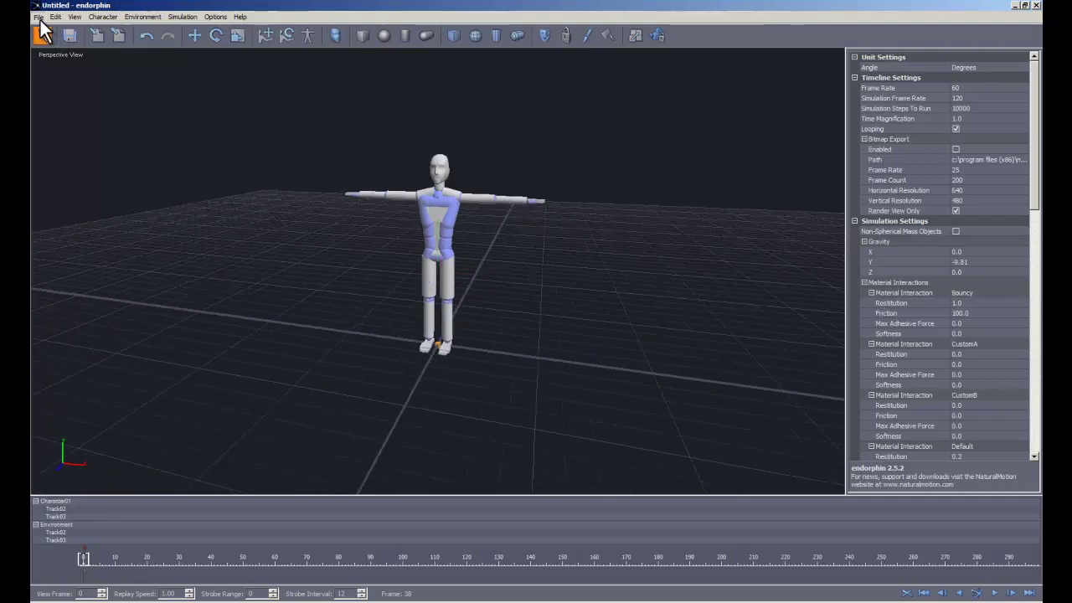
pyautogui.click(38, 17)
pyautogui.moveTo(72, 75)
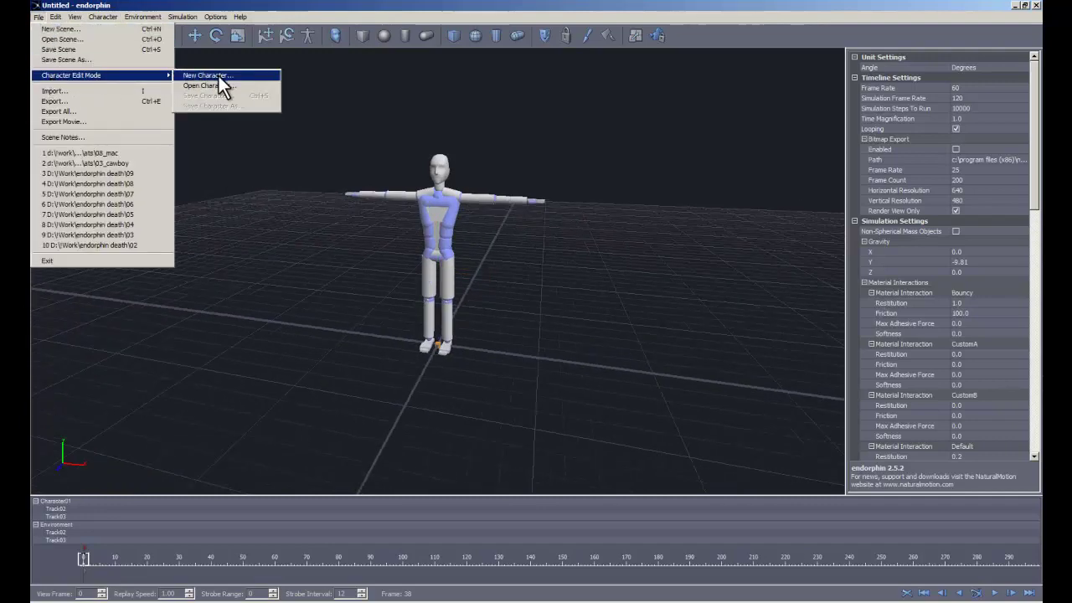
pyautogui.click(218, 87)
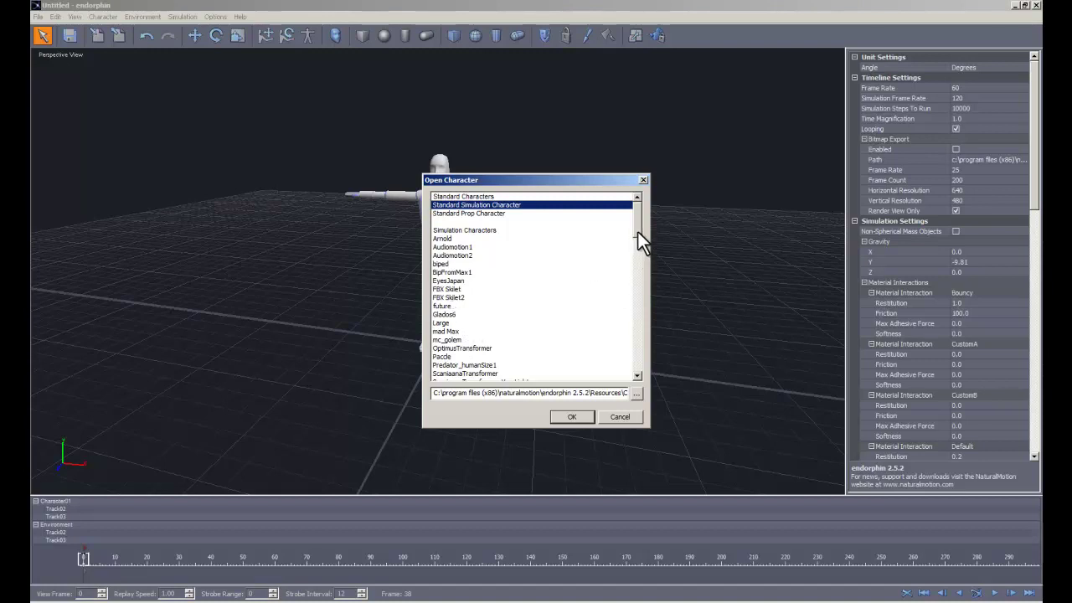
pyautogui.moveTo(638, 232); pyautogui.dragTo(641, 275)
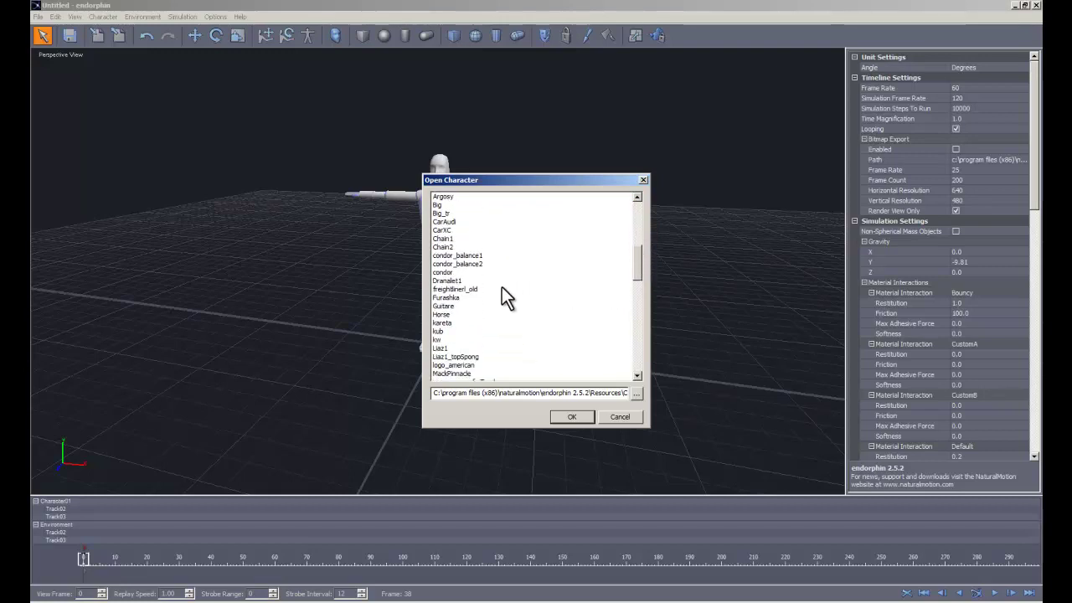
pyautogui.click(467, 289)
pyautogui.click(571, 418)
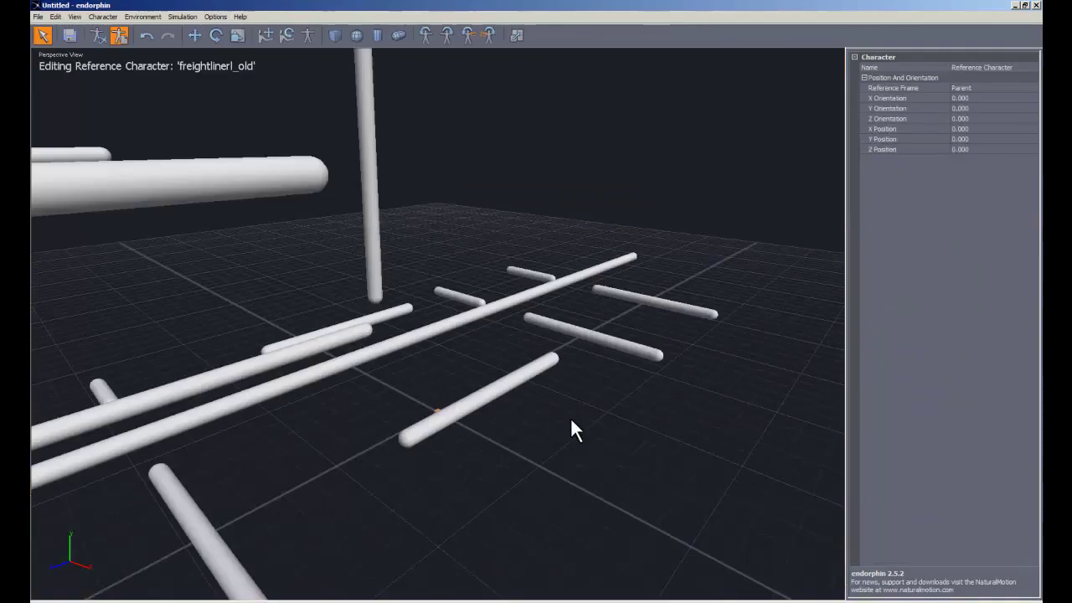
# Open the Node View hierarchy panel and reposition it into place.
pyautogui.scroll(-5, 474, 331)
pyautogui.scroll(-3, 473, 318)
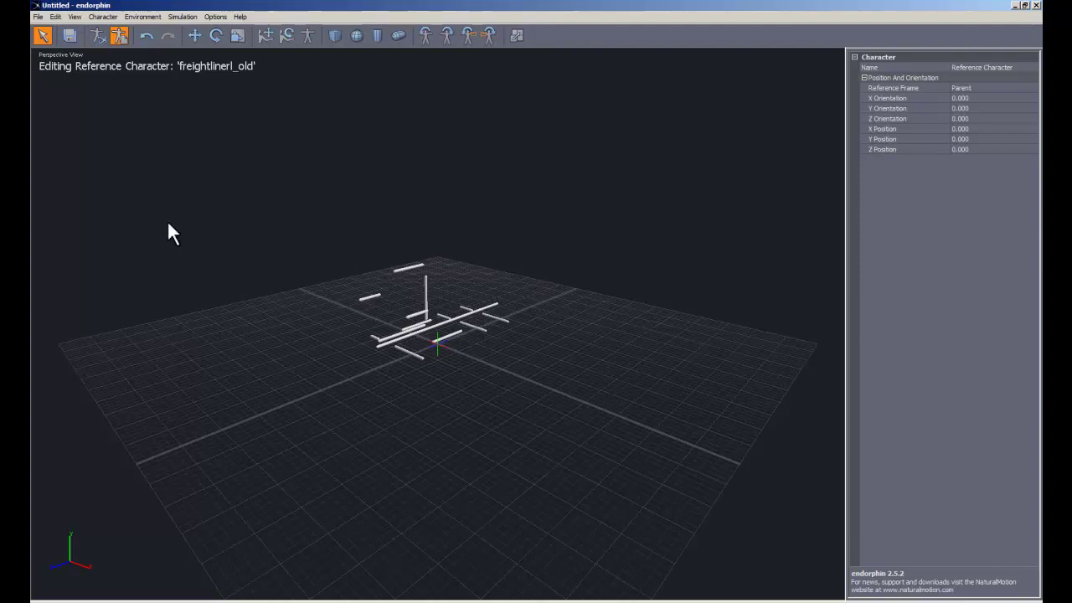
pyautogui.click(253, 225)
pyautogui.press('n')
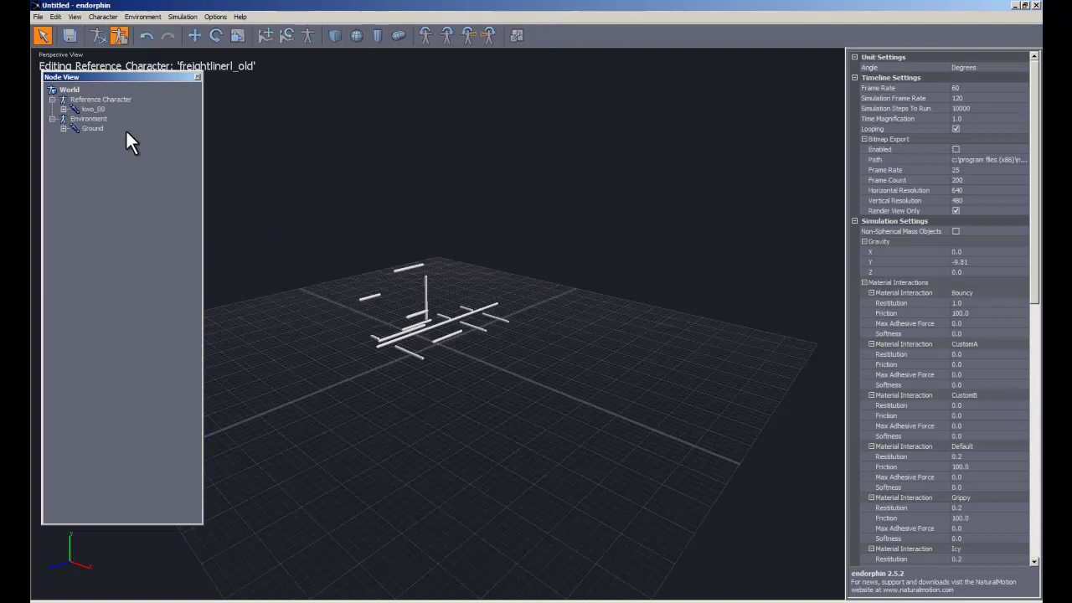
pyautogui.moveTo(128, 76); pyautogui.dragTo(136, 92)
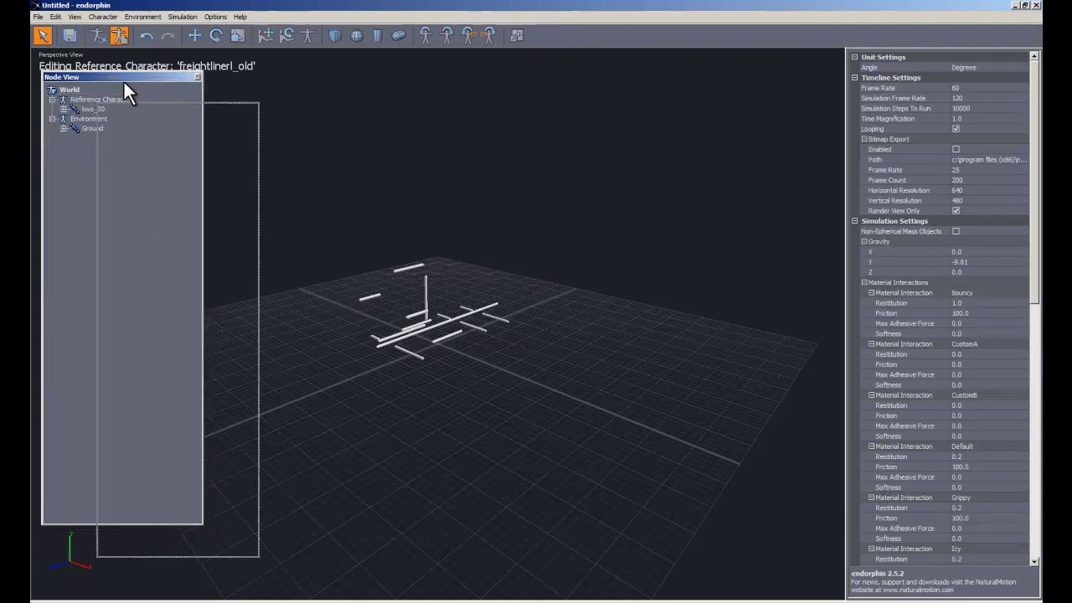
pyautogui.moveTo(141, 81); pyautogui.dragTo(144, 81)
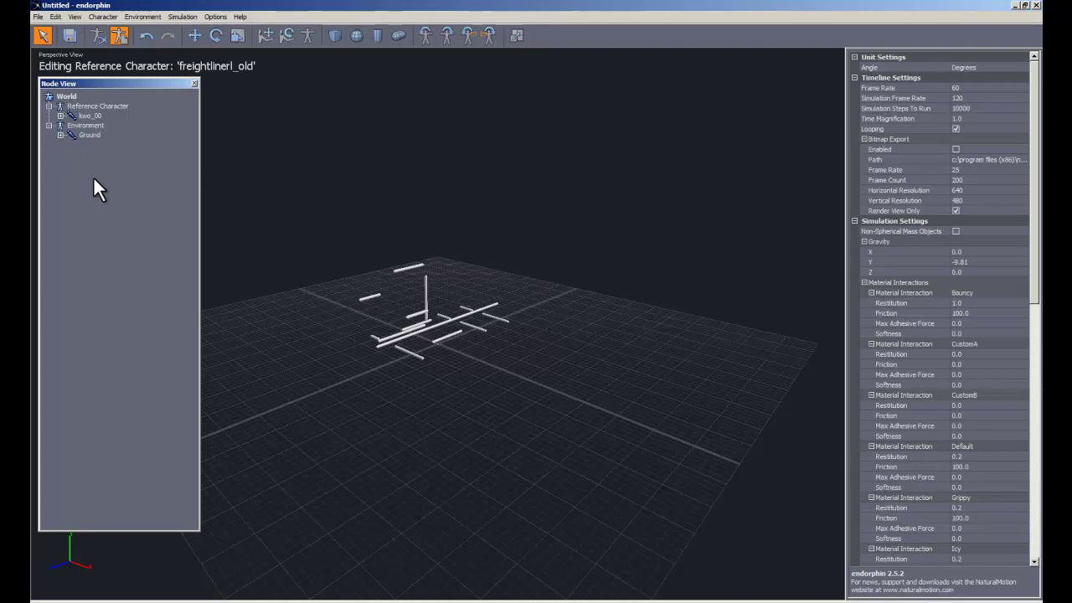
# Expand Ground and GroundMass, then select GroundMass as the import parent.
pyautogui.click(60, 135)
pyautogui.click(72, 145)
pyautogui.click(111, 147)
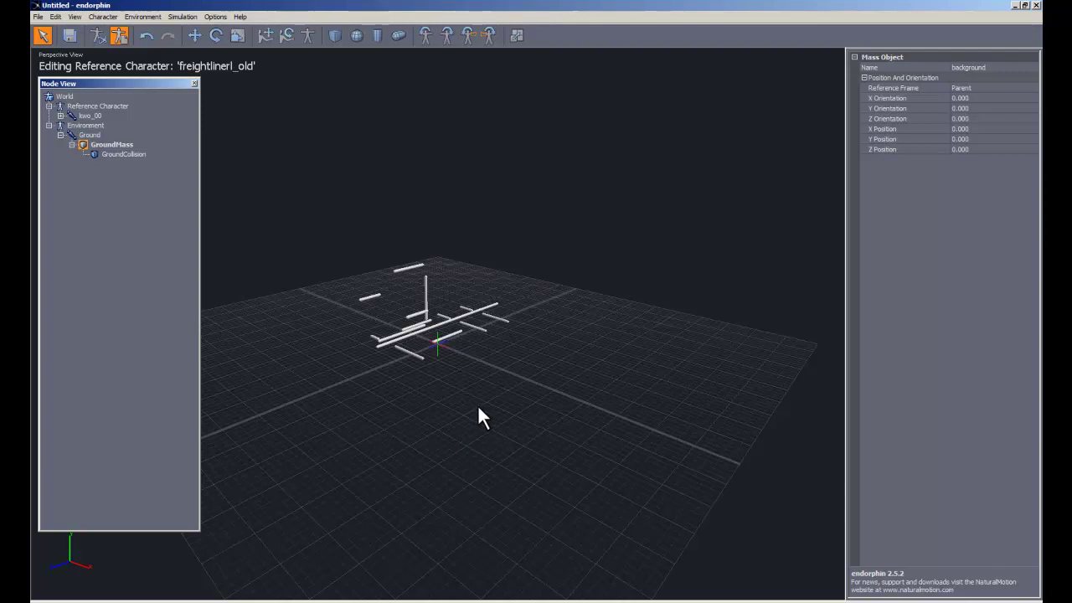
pyautogui.hotkey('ctrl', 'i')
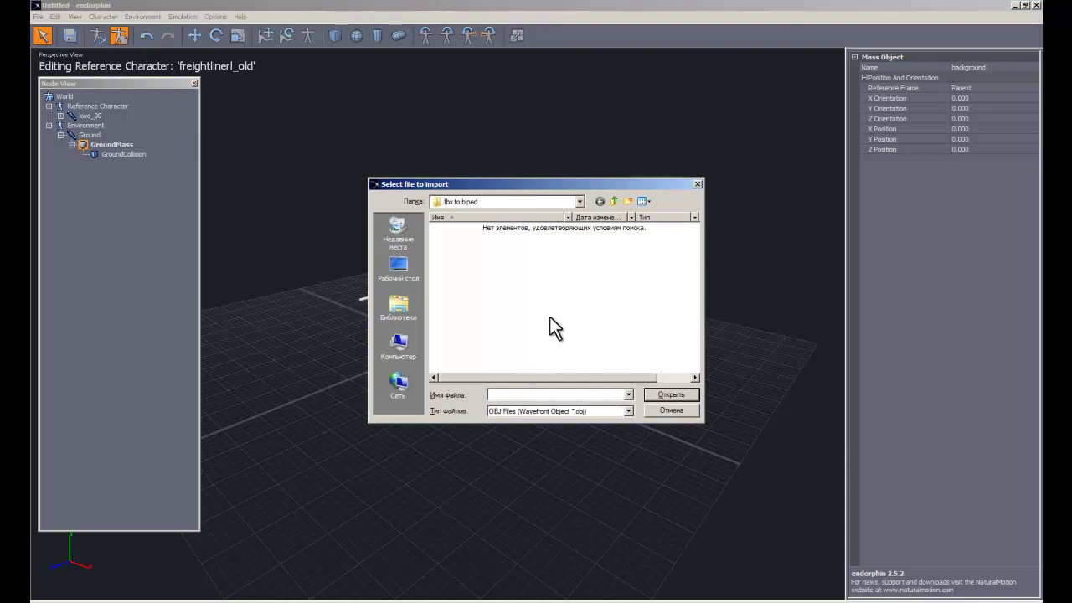
# Import freightliner for endorphin.obj from the FREIGHTLINER old folder with default settings.
pyautogui.click(522, 203)
pyautogui.click(477, 330)
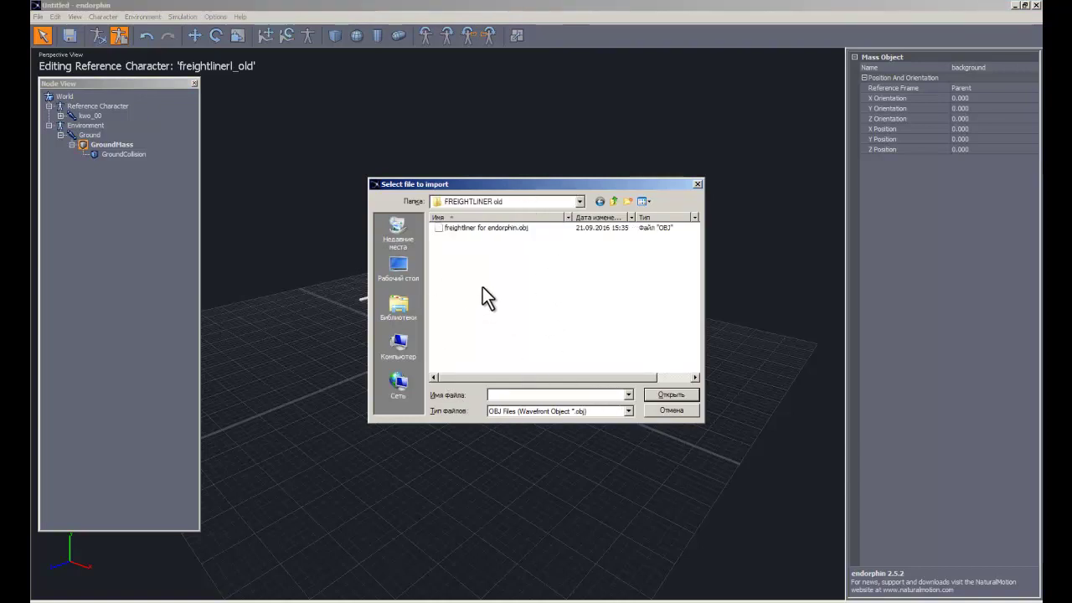
pyautogui.click(487, 230)
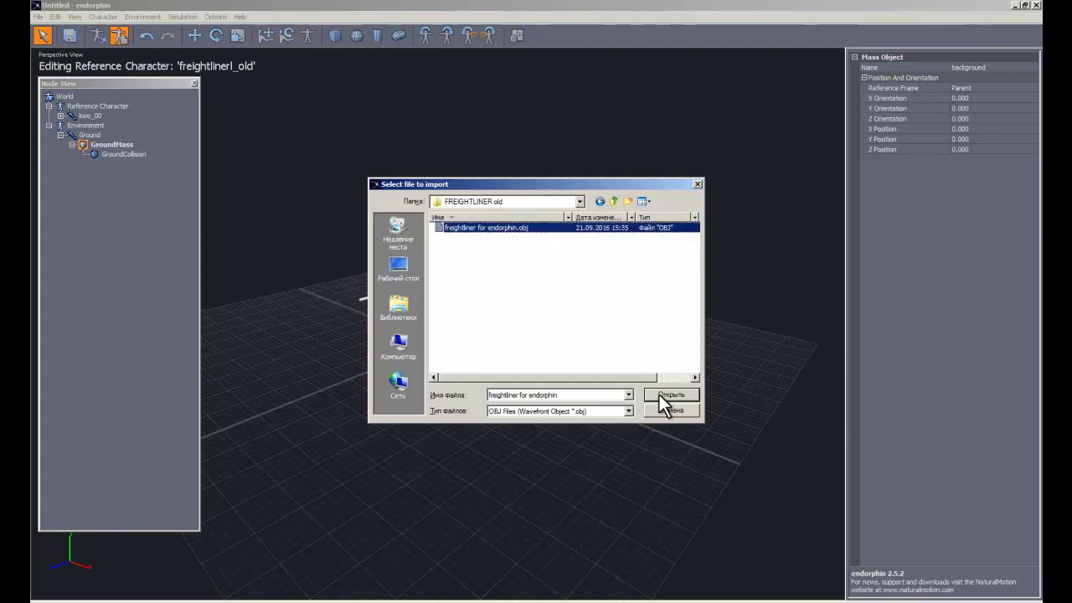
pyautogui.click(662, 398)
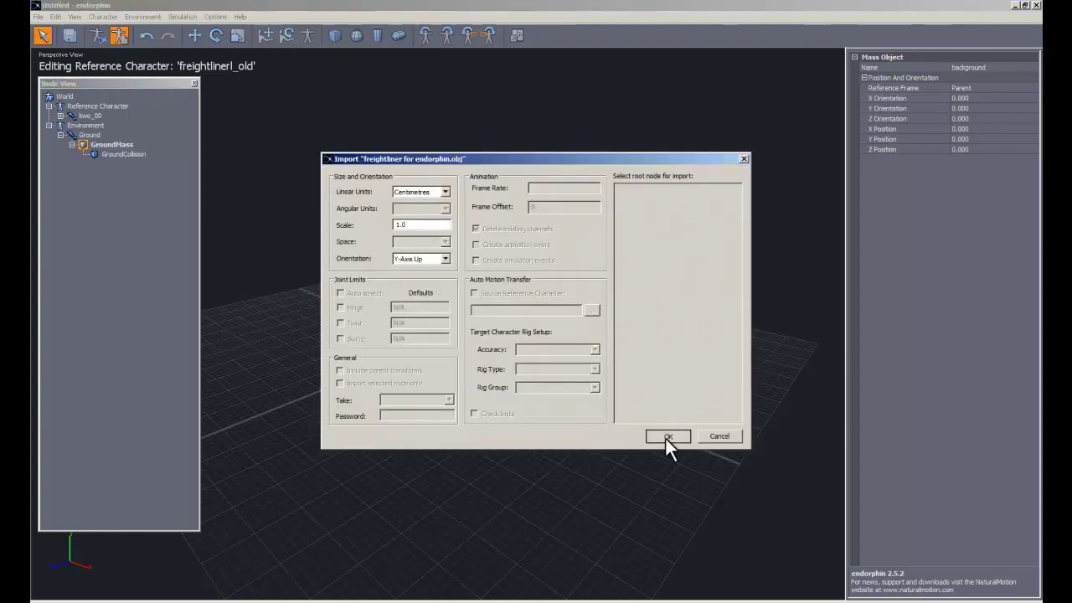
pyautogui.click(666, 437)
pyautogui.scroll(5, 448, 333)
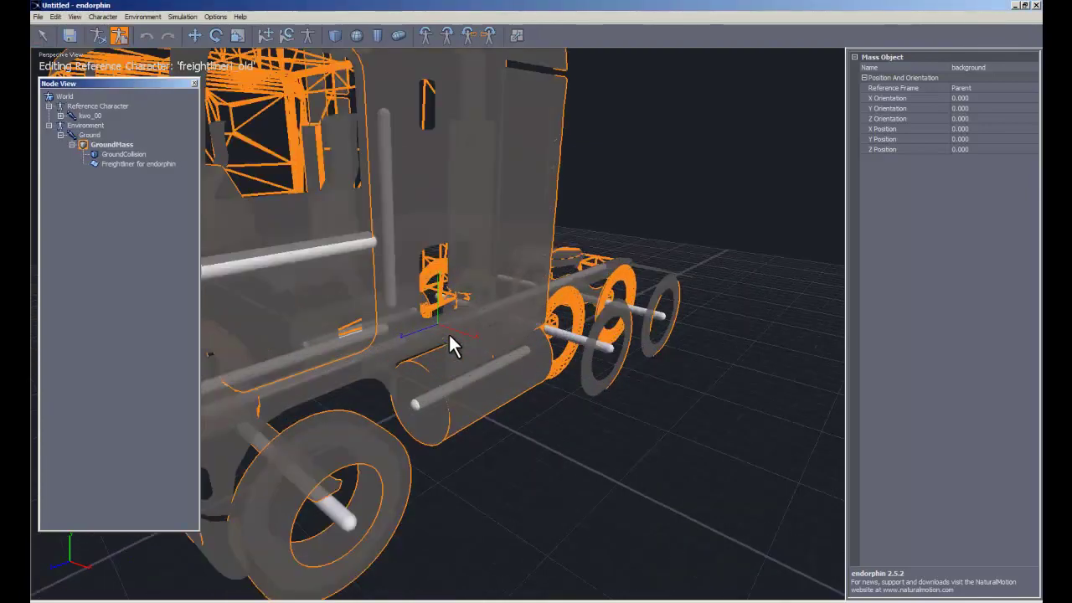
# Orbit the viewport to inspect the imported truck from the side and front-left.
pyautogui.scroll(-2, 448, 332)
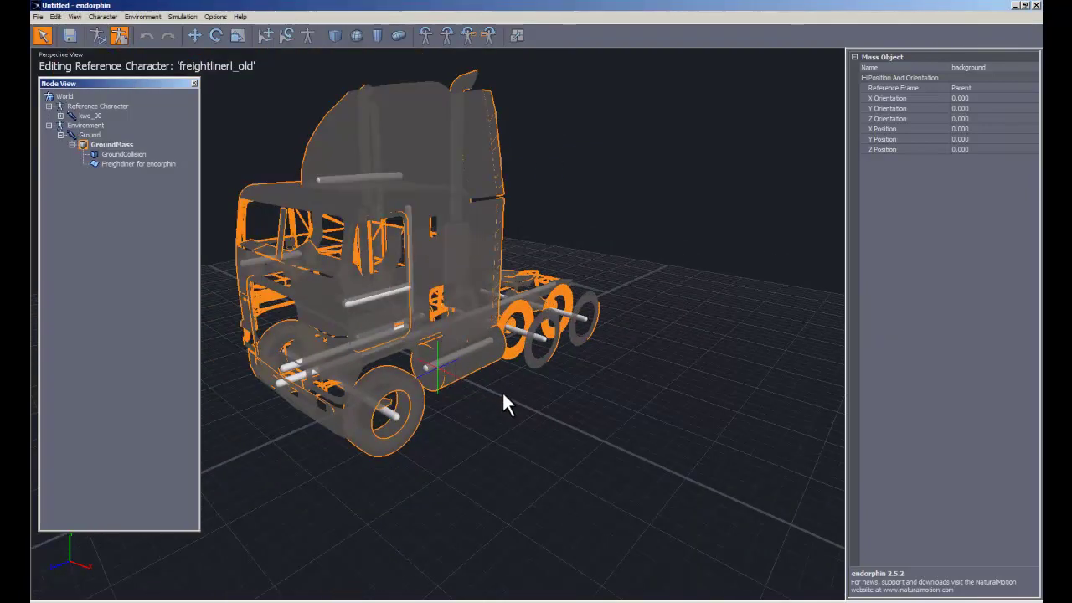
pyautogui.moveTo(504, 391)
pyautogui.keyDown('alt'); pyautogui.mouseDown()
pyautogui.moveTo(307, 400)
pyautogui.moveTo(263, 372)
pyautogui.moveTo(283, 339)
pyautogui.mouseUp(); pyautogui.keyUp('alt')
pyautogui.keyDown('alt'); pyautogui.moveTo(403, 365); pyautogui.dragTo(495, 393); pyautogui.keyUp('alt')
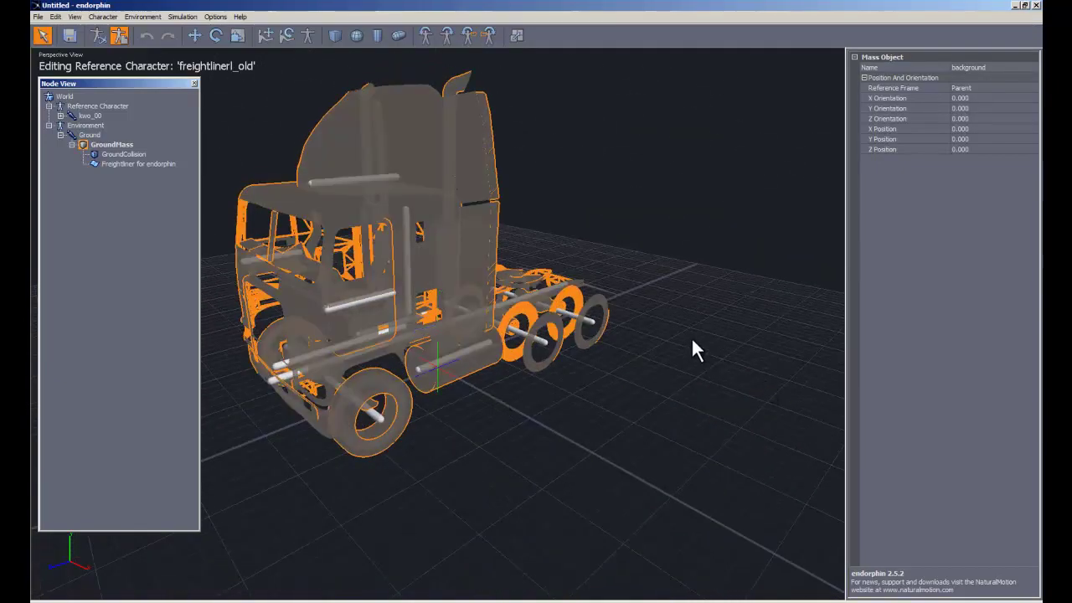
pyautogui.click(692, 340)
pyautogui.moveTo(518, 372)
pyautogui.keyDown('alt'); pyautogui.mouseDown()
pyautogui.moveTo(417, 403)
pyautogui.moveTo(496, 375)
pyautogui.mouseUp(); pyautogui.keyUp('alt')
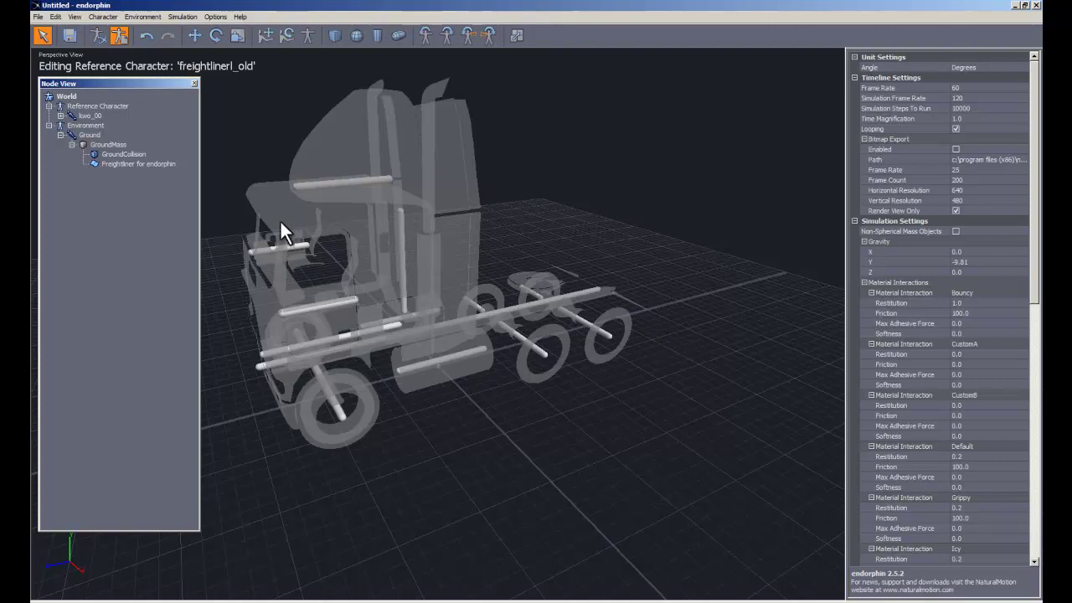
# Check the rig's rear axle, kwo_01Mass frame rail and a front rail, then clear selection.
pyautogui.click(517, 336)
pyautogui.click(460, 319)
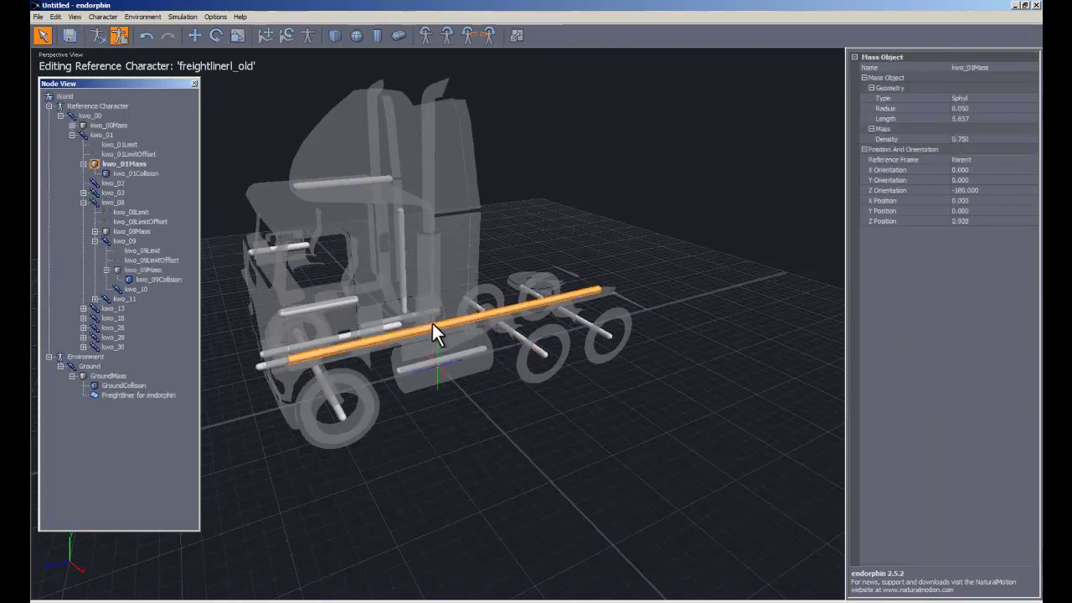
pyautogui.click(390, 325)
pyautogui.click(535, 246)
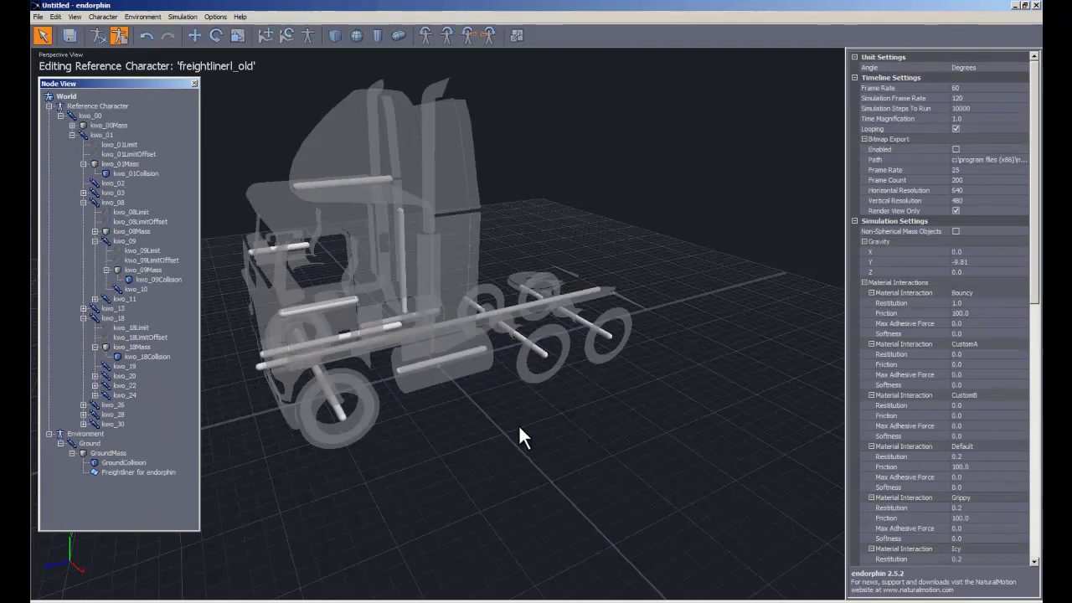
# Orbit around the truck chassis from higher views, then close Endorphin.
pyautogui.moveTo(467, 457)
pyautogui.keyDown('alt'); pyautogui.mouseDown()
pyautogui.moveTo(534, 414)
pyautogui.moveTo(603, 416)
pyautogui.moveTo(474, 438)
pyautogui.moveTo(251, 436)
pyautogui.moveTo(304, 427)
pyautogui.moveTo(740, 450)
pyautogui.moveTo(696, 461)
pyautogui.moveTo(471, 441)
pyautogui.mouseUp(); pyautogui.keyUp('alt')
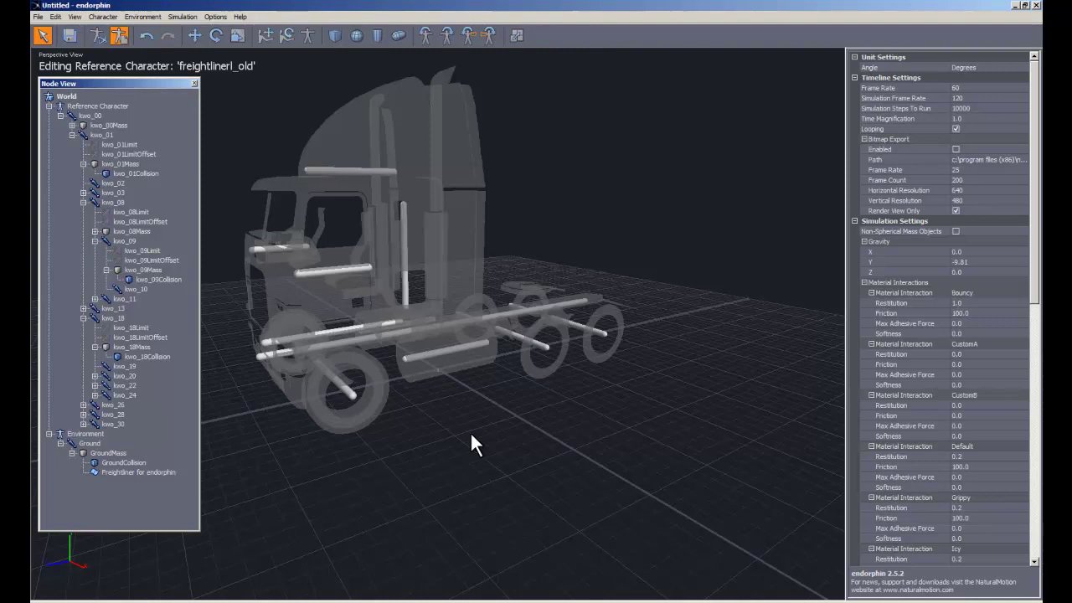
pyautogui.moveTo(495, 399)
pyautogui.keyDown('alt'); pyautogui.mouseDown()
pyautogui.moveTo(397, 460)
pyautogui.moveTo(404, 343)
pyautogui.moveTo(603, 404)
pyautogui.moveTo(530, 423)
pyautogui.moveTo(317, 391)
pyautogui.moveTo(557, 362)
pyautogui.moveTo(554, 387)
pyautogui.moveTo(497, 384)
pyautogui.mouseUp(); pyautogui.keyUp('alt')
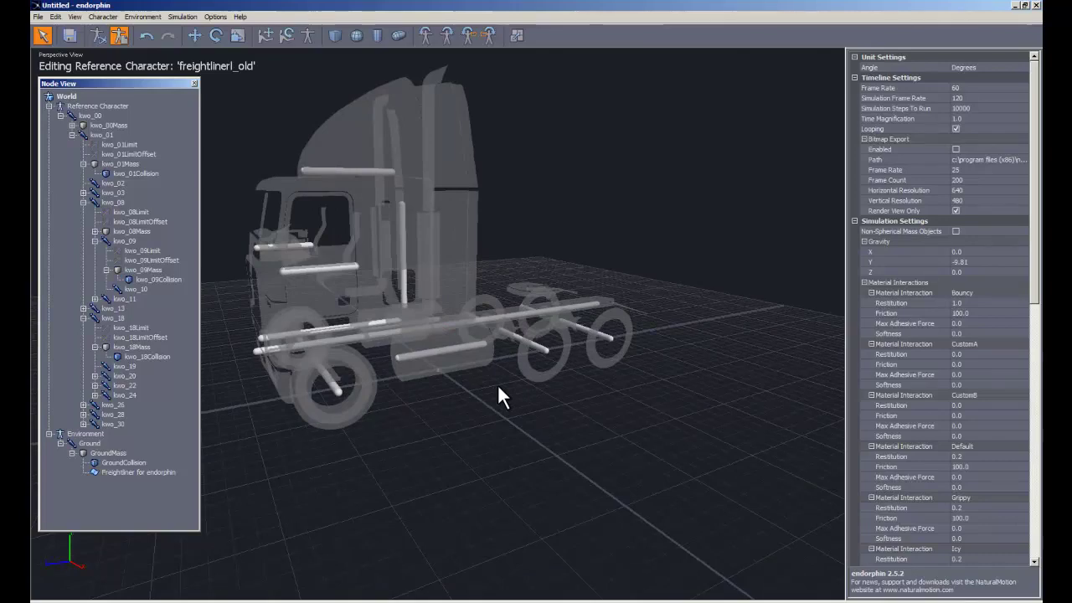
pyautogui.click(507, 377)
pyautogui.moveTo(508, 376)
pyautogui.keyDown('alt'); pyautogui.mouseDown()
pyautogui.moveTo(428, 413)
pyautogui.moveTo(295, 387)
pyautogui.moveTo(460, 369)
pyautogui.moveTo(451, 359)
pyautogui.mouseUp(); pyautogui.keyUp('alt')
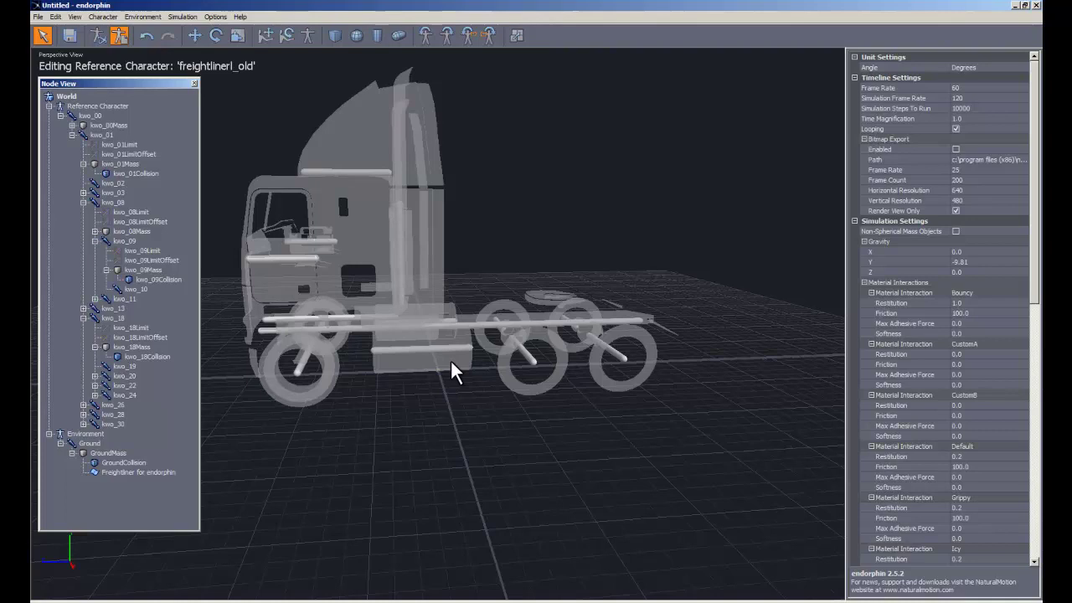
pyautogui.click(1037, 5)
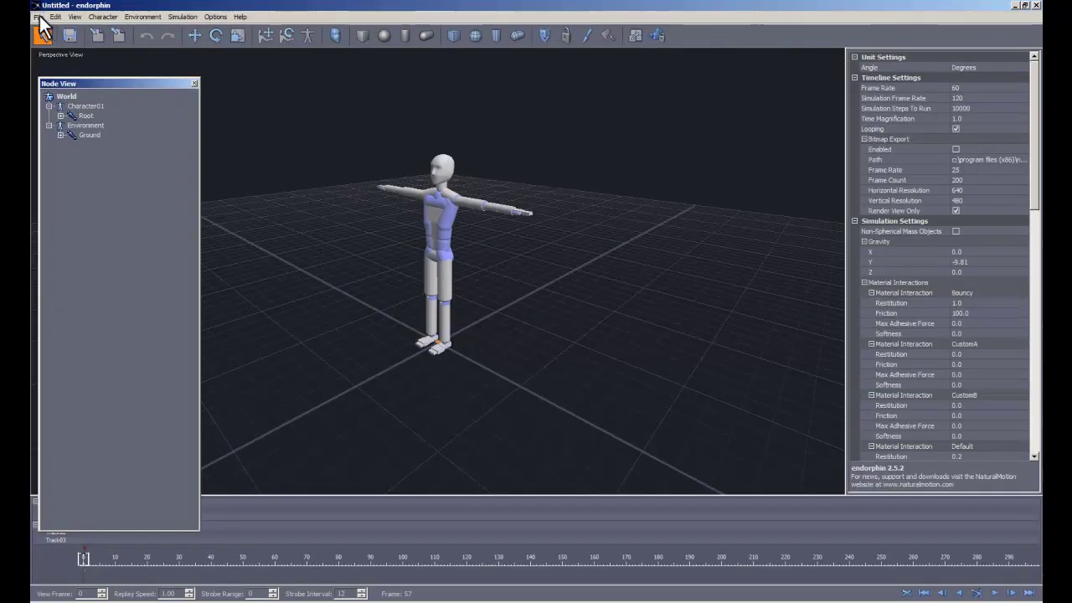
# Open the freightlinerl_old reference character in Character Edit Mode.
pyautogui.click(37, 17)
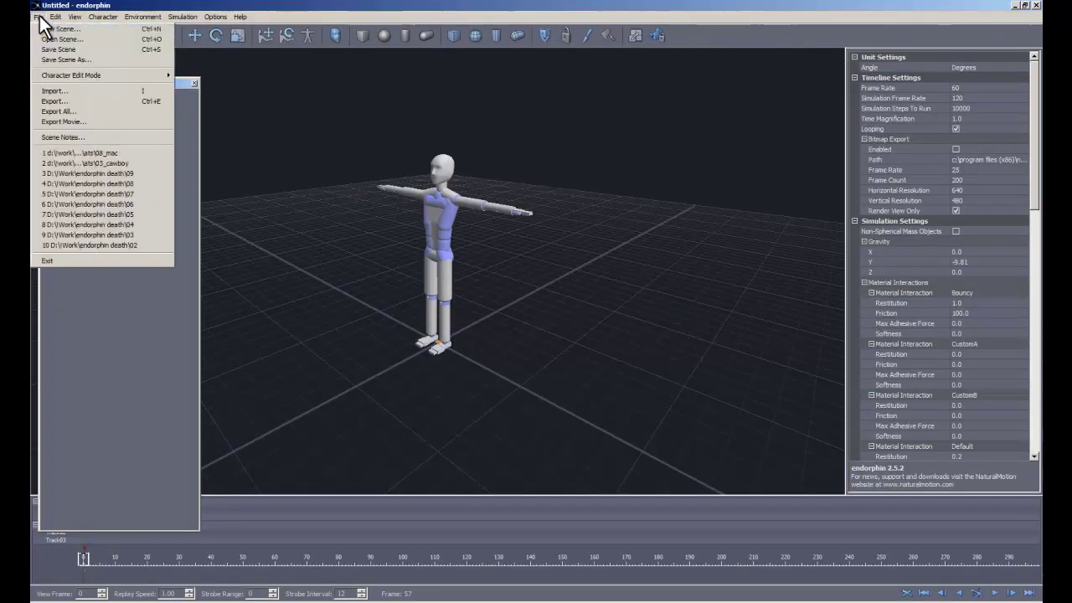
pyautogui.click(550, 323)
pyautogui.keyDown('alt'); pyautogui.moveTo(510, 340); pyautogui.dragTo(584, 340); pyautogui.keyUp('alt')
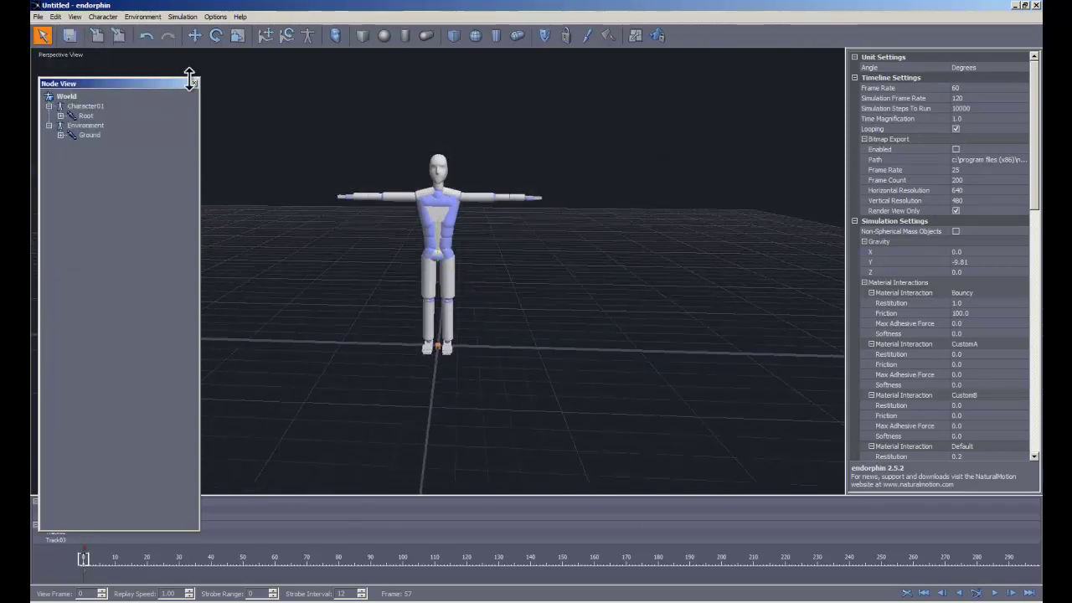
pyautogui.click(37, 17)
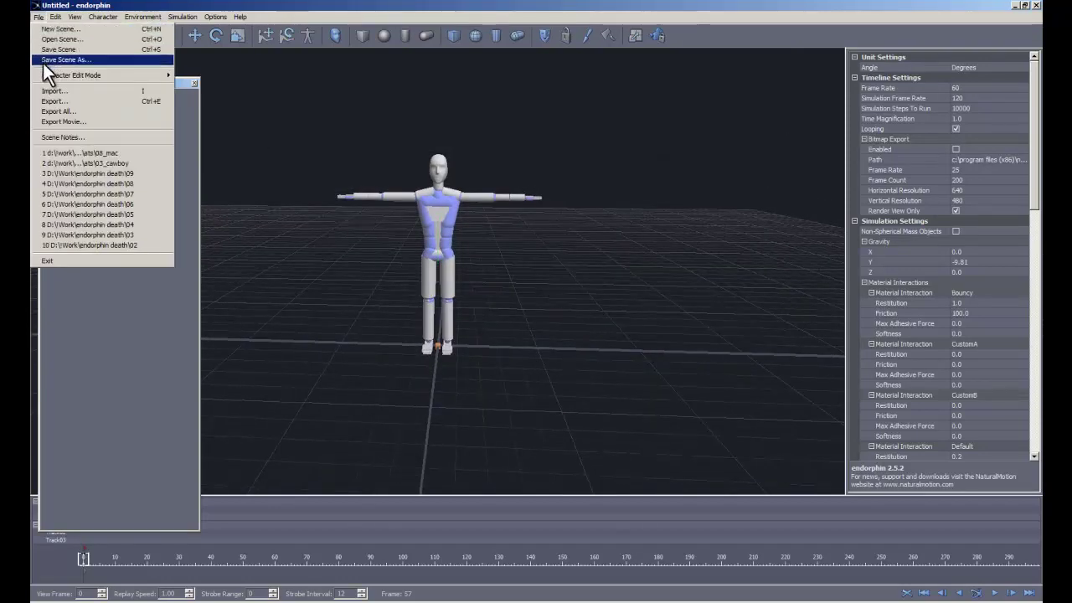
pyautogui.moveTo(71, 75)
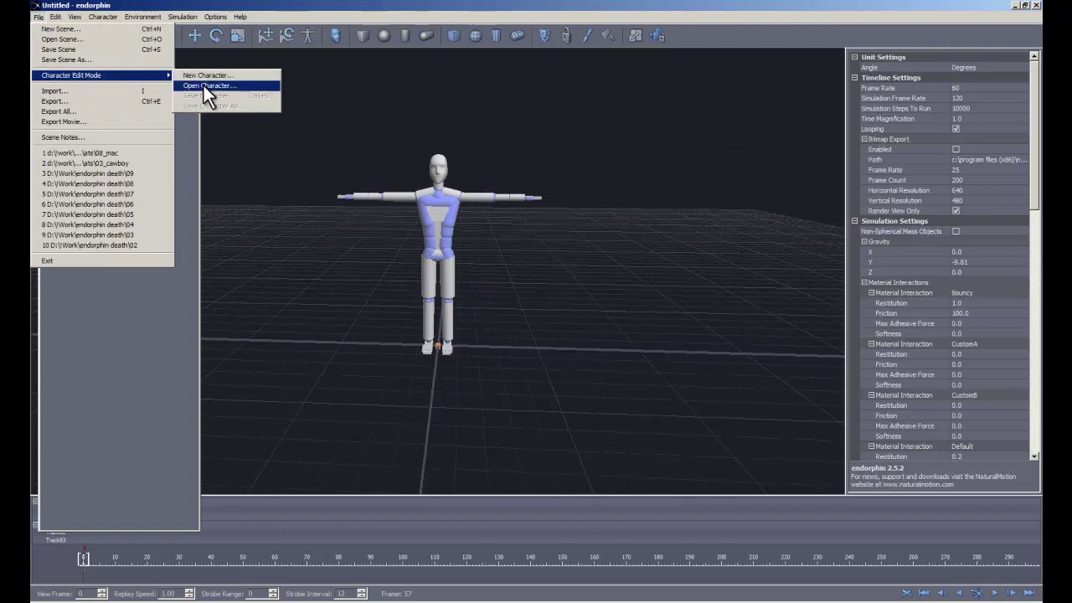
pyautogui.click(203, 85)
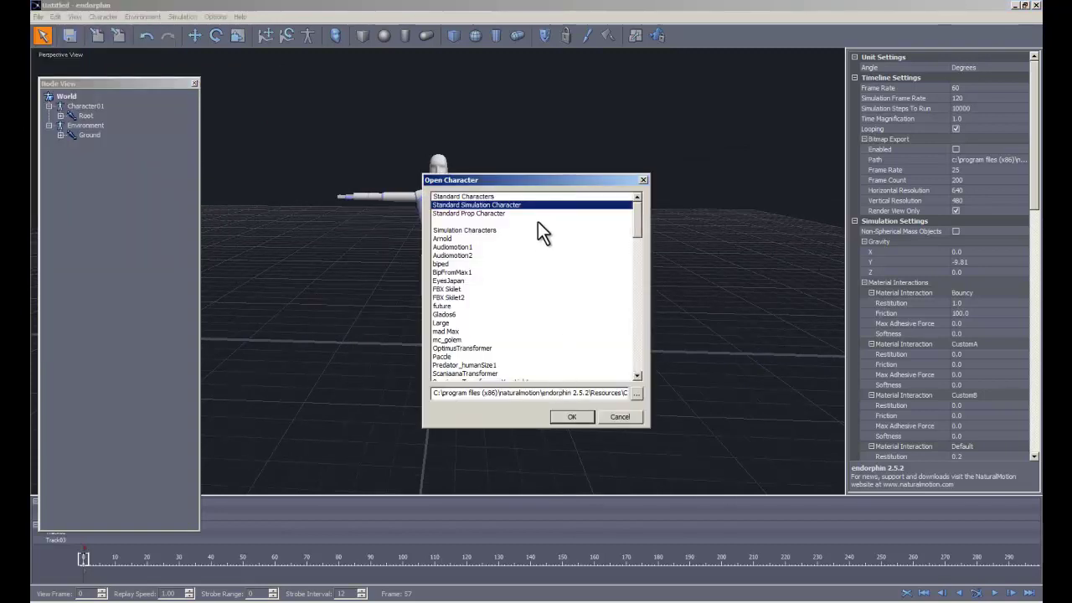
pyautogui.moveTo(640, 228); pyautogui.dragTo(642, 258)
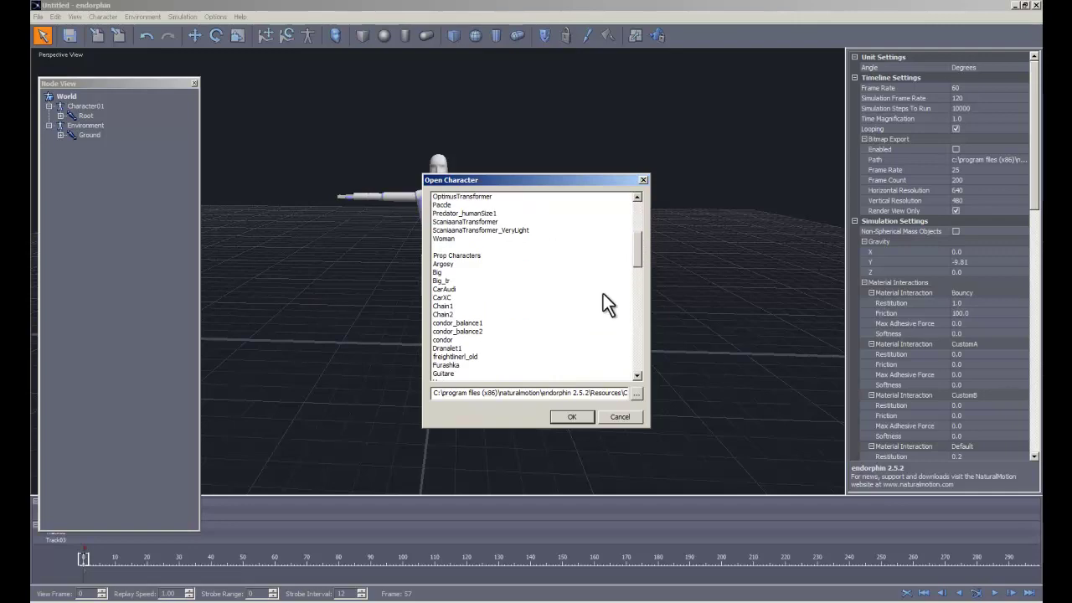
pyautogui.doubleClick(468, 357)
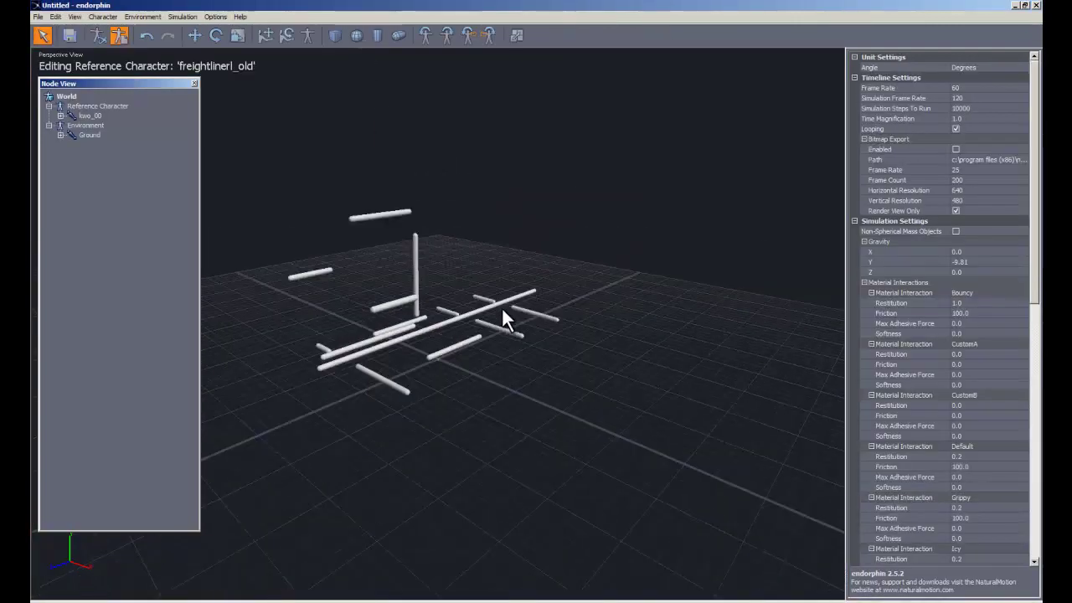
# Expand Ground and GroundMass and pick GroundMass as the parent for importing.
pyautogui.click(59, 134)
pyautogui.click(71, 144)
pyautogui.click(101, 146)
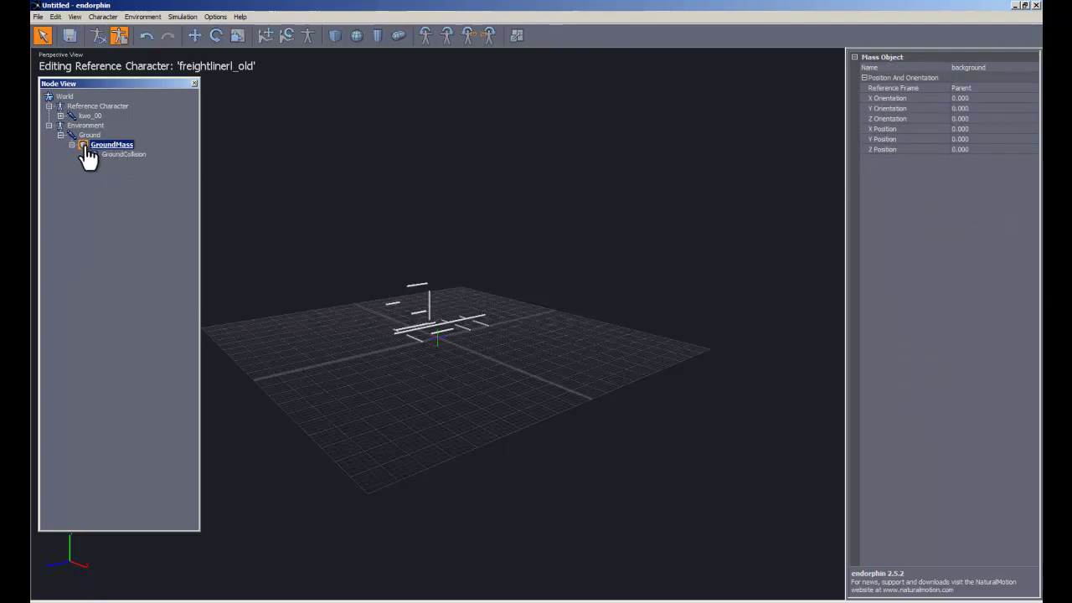
pyautogui.hotkey('ctrl', 'i')
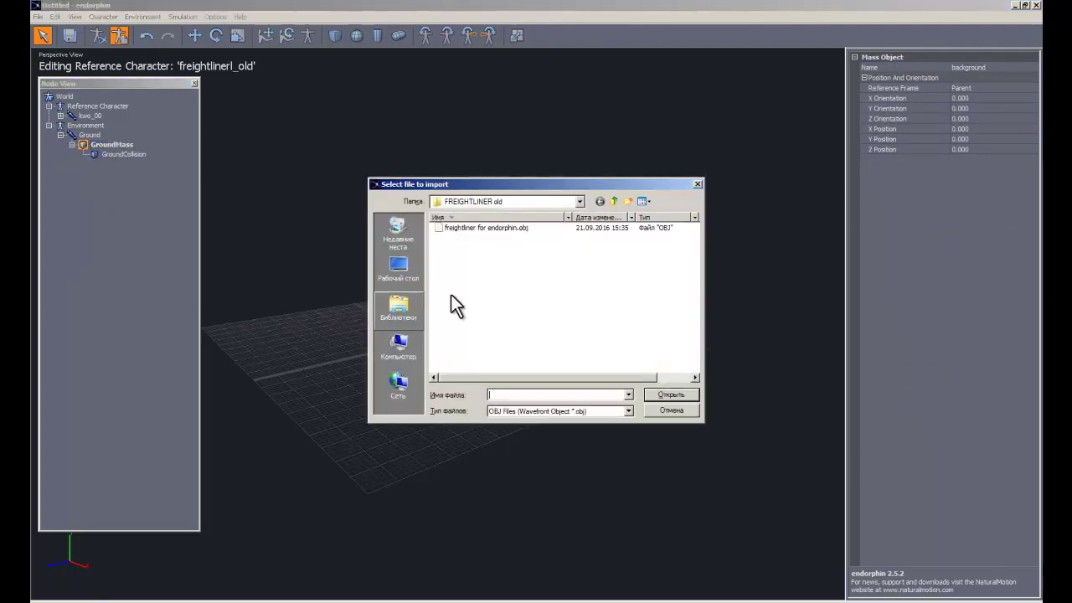
# Import freightliner for endorphin.obj with default settings and deselect the truck.
pyautogui.doubleClick(484, 225)
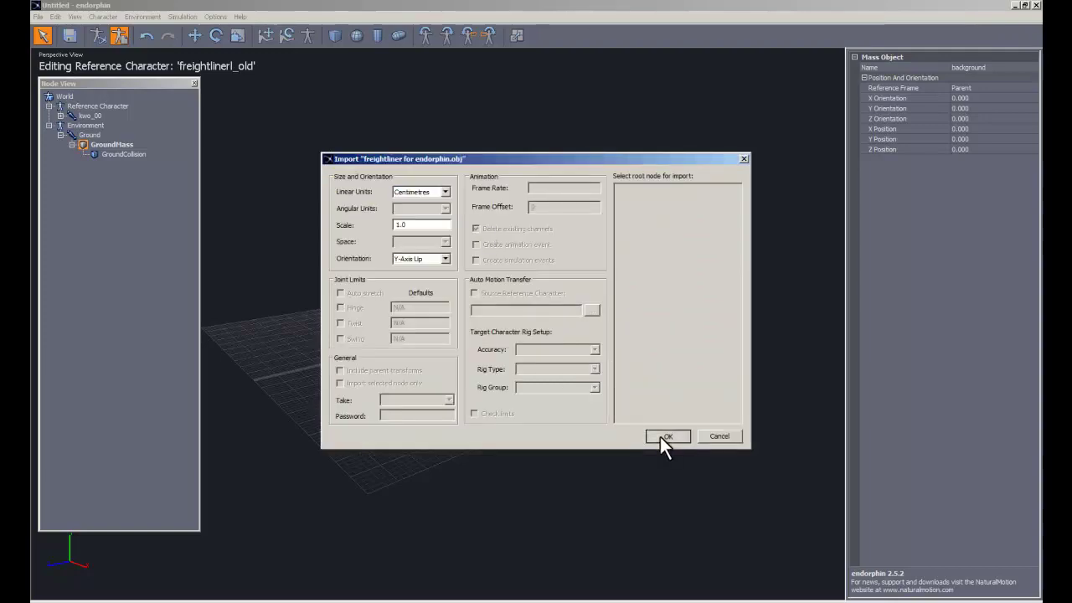
pyautogui.click(666, 436)
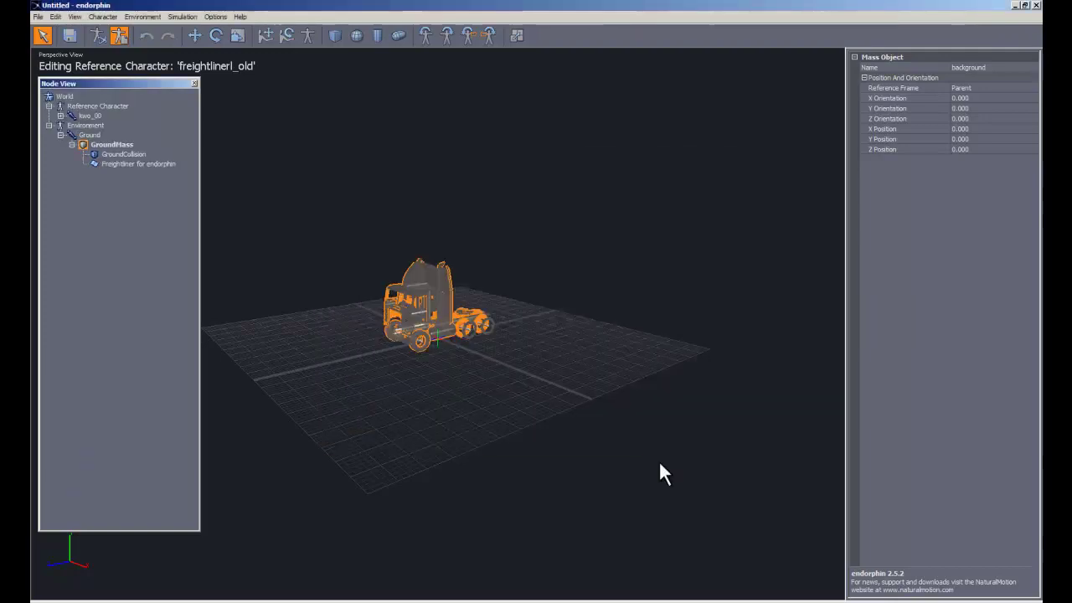
pyautogui.click(457, 377)
# Zoom and orbit the viewport to check the truck over freightlinerl_old's capsule bodies.
pyautogui.scroll(3, 457, 377)
pyautogui.scroll(3, 431, 340)
pyautogui.scroll(2, 441, 377)
pyautogui.scroll(-5, 457, 385)
pyautogui.scroll(5, 456, 384)
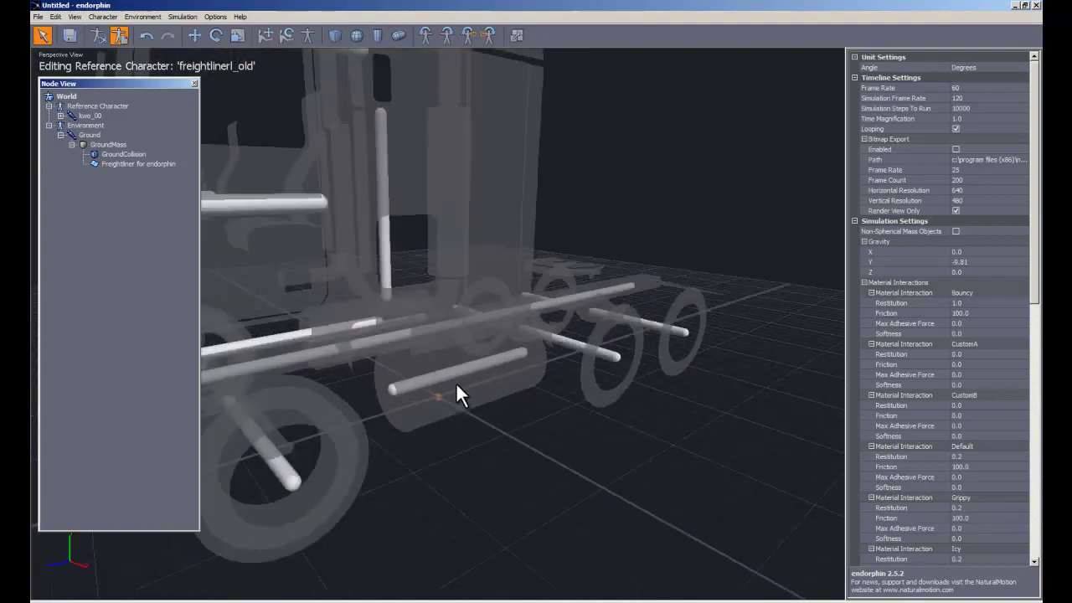
pyautogui.scroll(-3, 456, 382)
pyautogui.keyDown('alt'); pyautogui.moveTo(434, 375); pyautogui.dragTo(432, 365); pyautogui.keyUp('alt')
pyautogui.press('q')
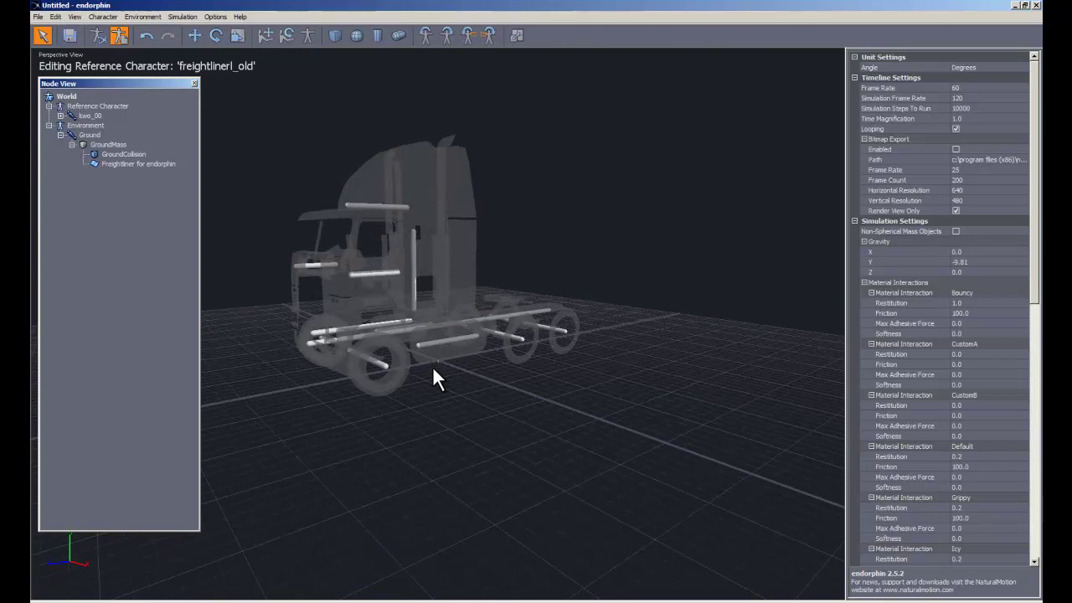